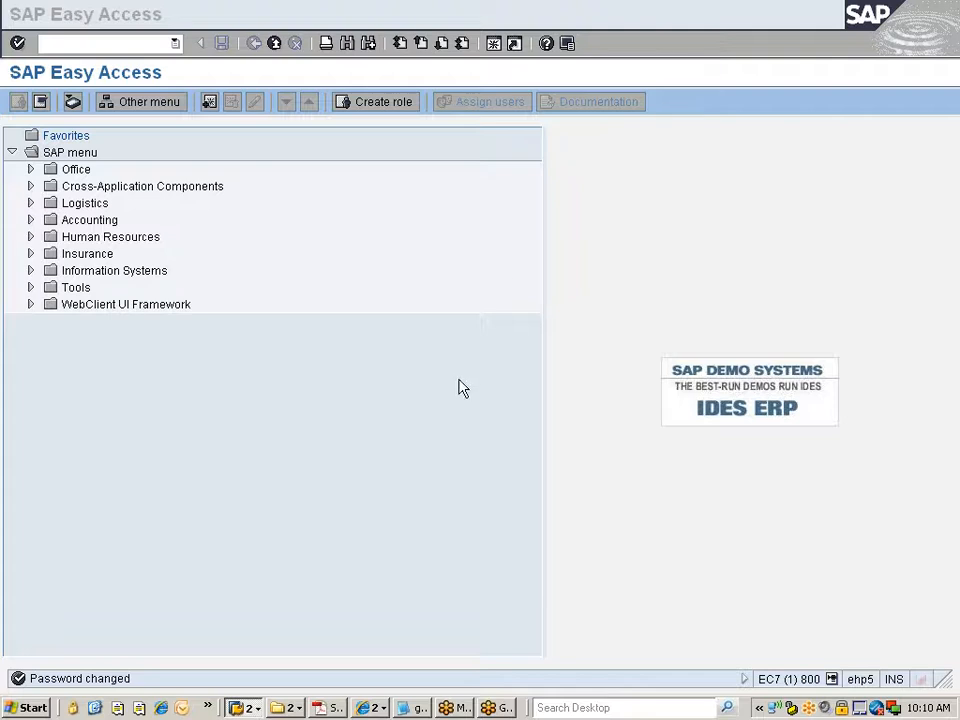
# Step: Open the workbook SAP MM 10AM Class.xlsx from the desktop and maximize its window
pyautogui.click(95, 707)
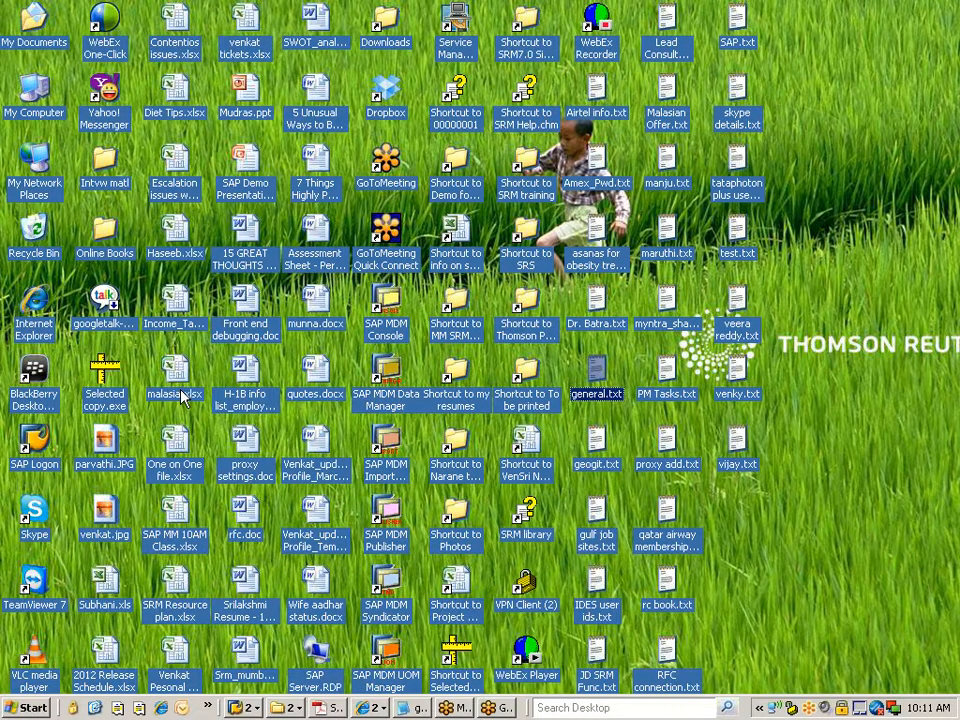
pyautogui.click(166, 303)
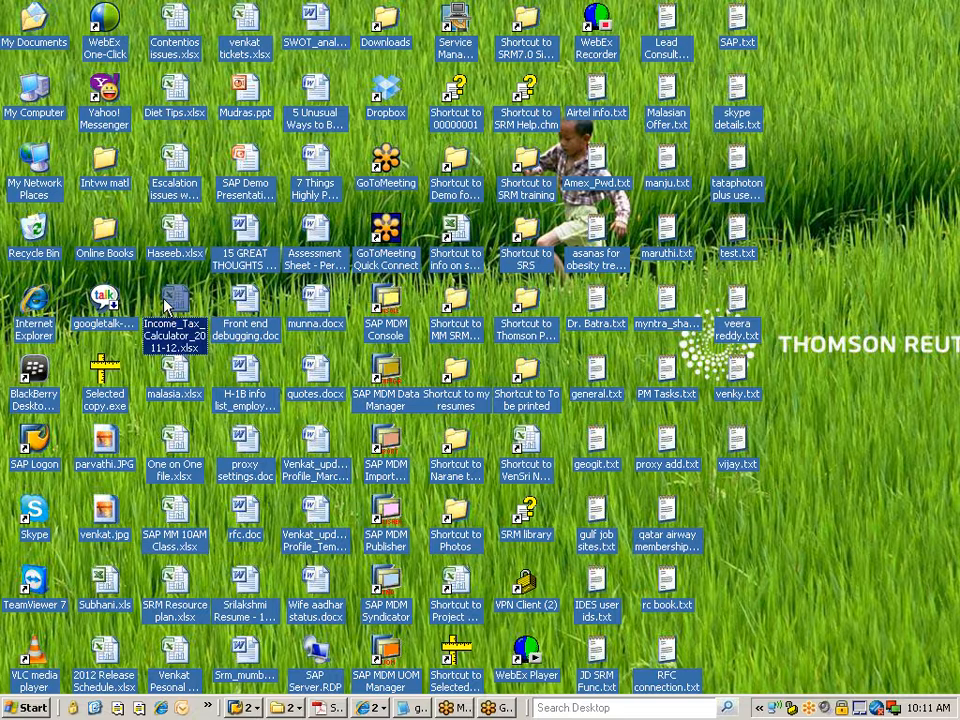
pyautogui.doubleClick(176, 514)
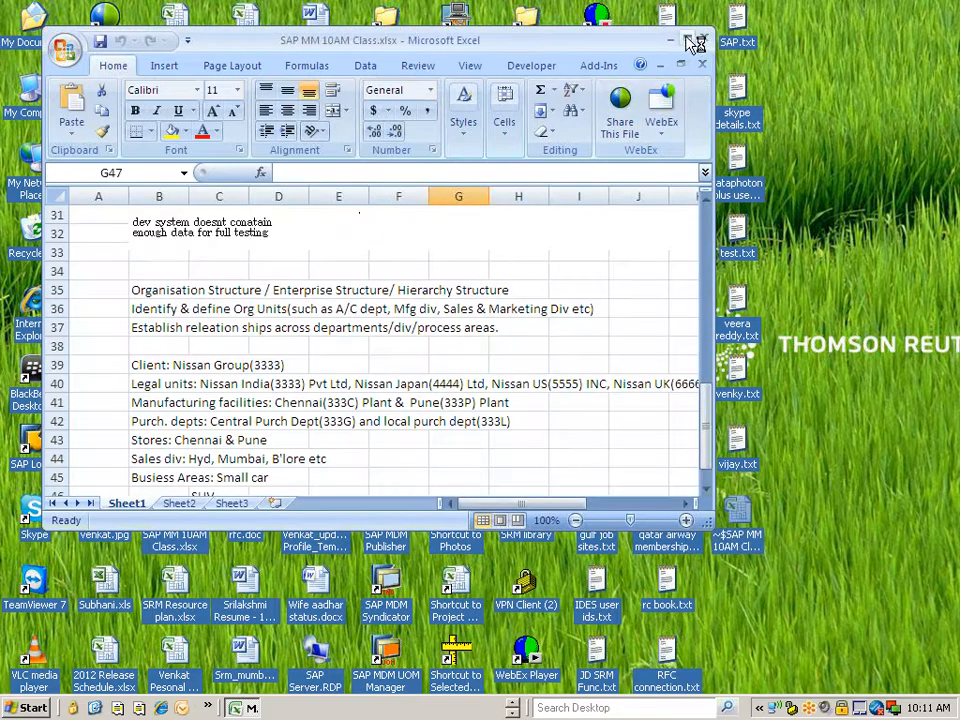
pyautogui.click(686, 40)
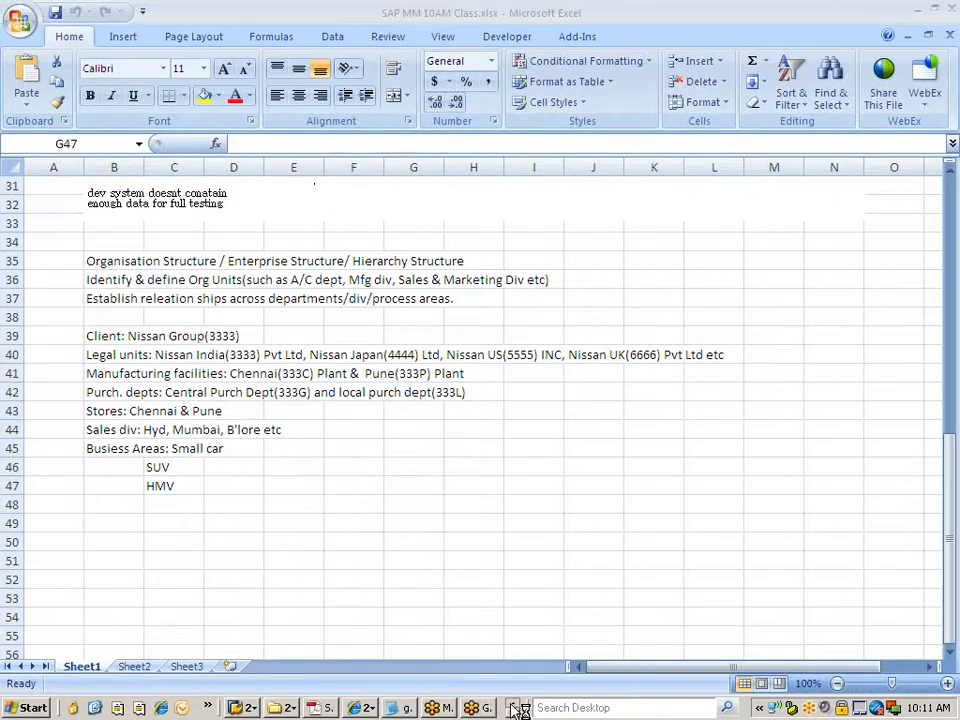
# Step: Check the SAP Easy Access session, then return to Excel and review the organisation structure notes on Sheet1
pyautogui.click(255, 707)
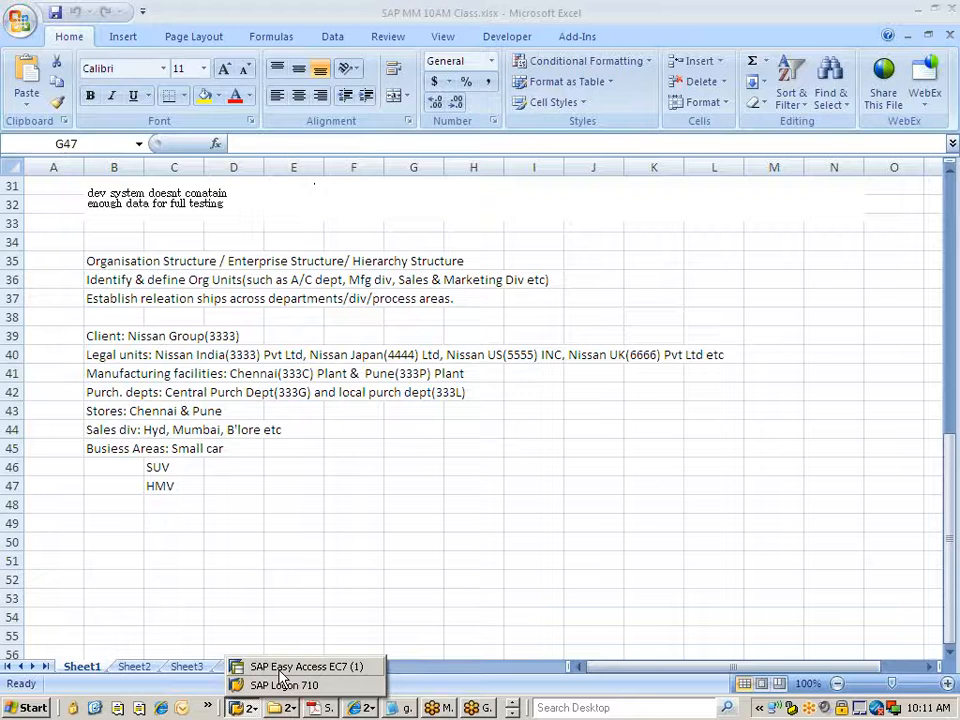
pyautogui.click(280, 668)
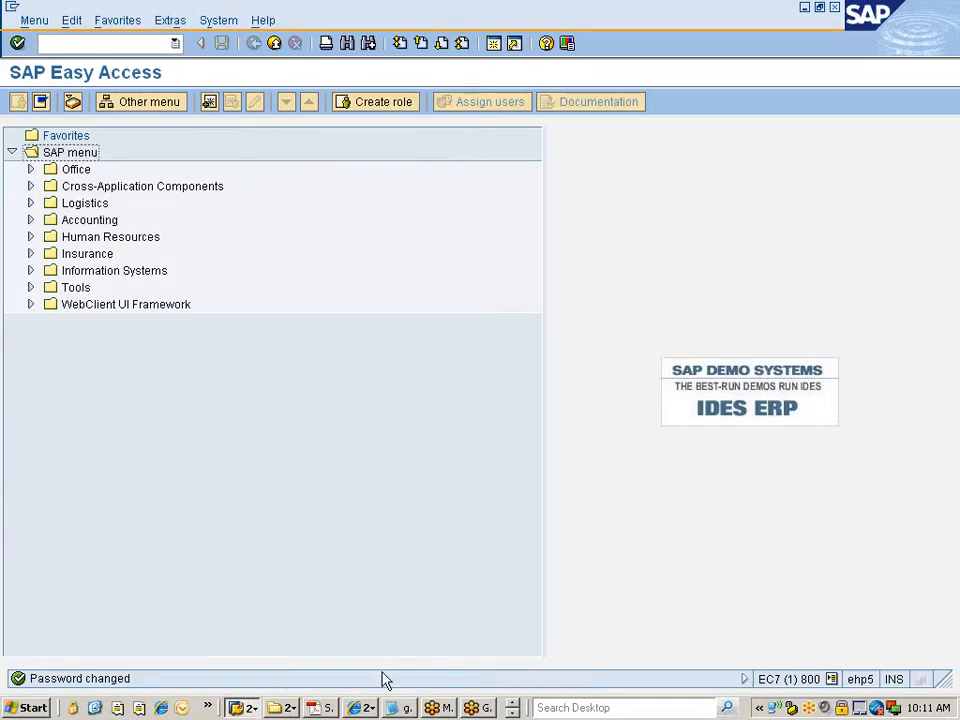
pyautogui.click(510, 711)
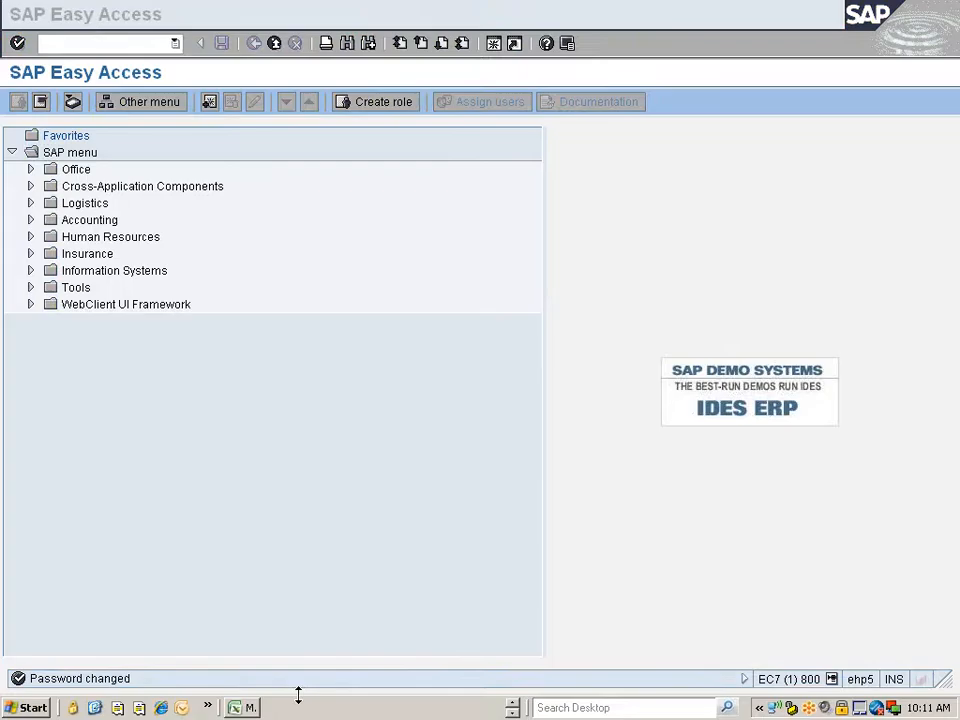
pyautogui.click(249, 707)
pyautogui.scroll(3, 306, 595)
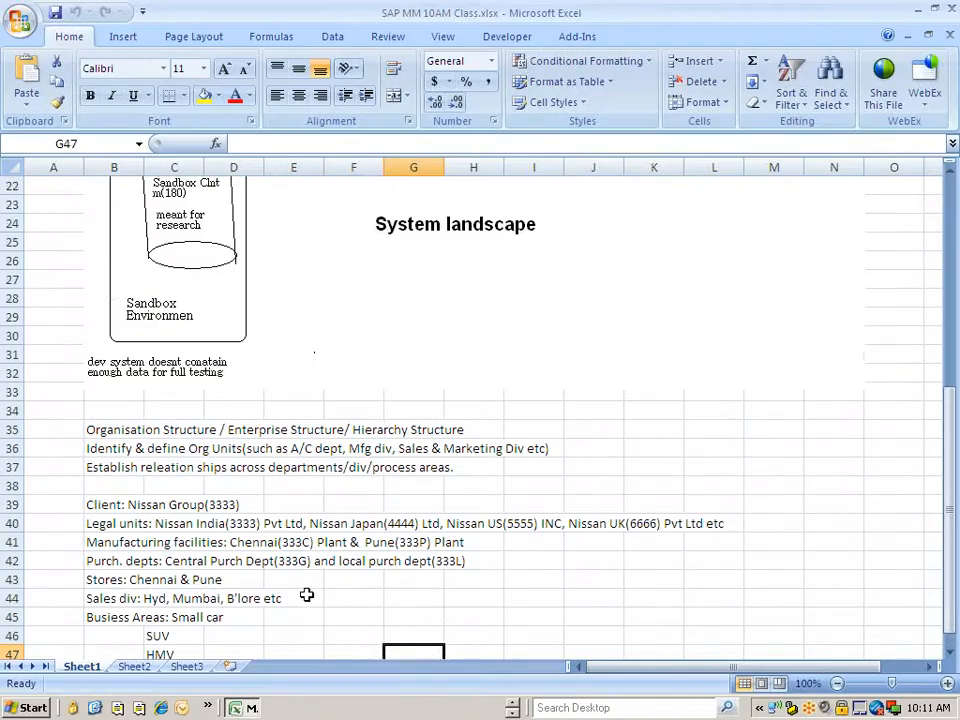
pyautogui.scroll(-3, 306, 595)
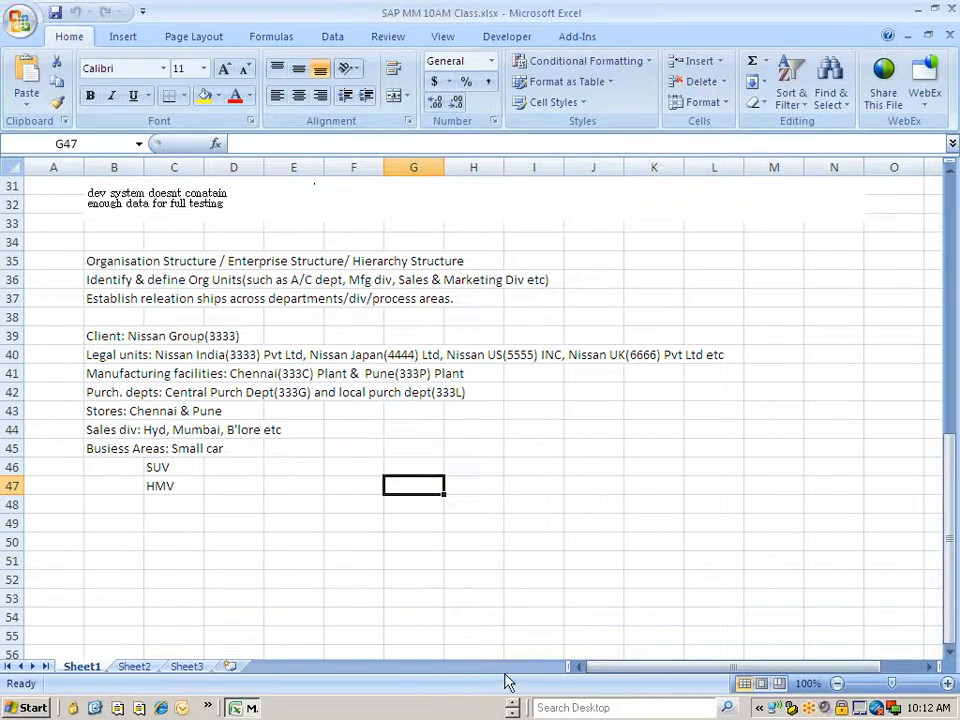
# Step: Switch to the SAP Easy Access session and run transaction SPRO
pyautogui.click(512, 704)
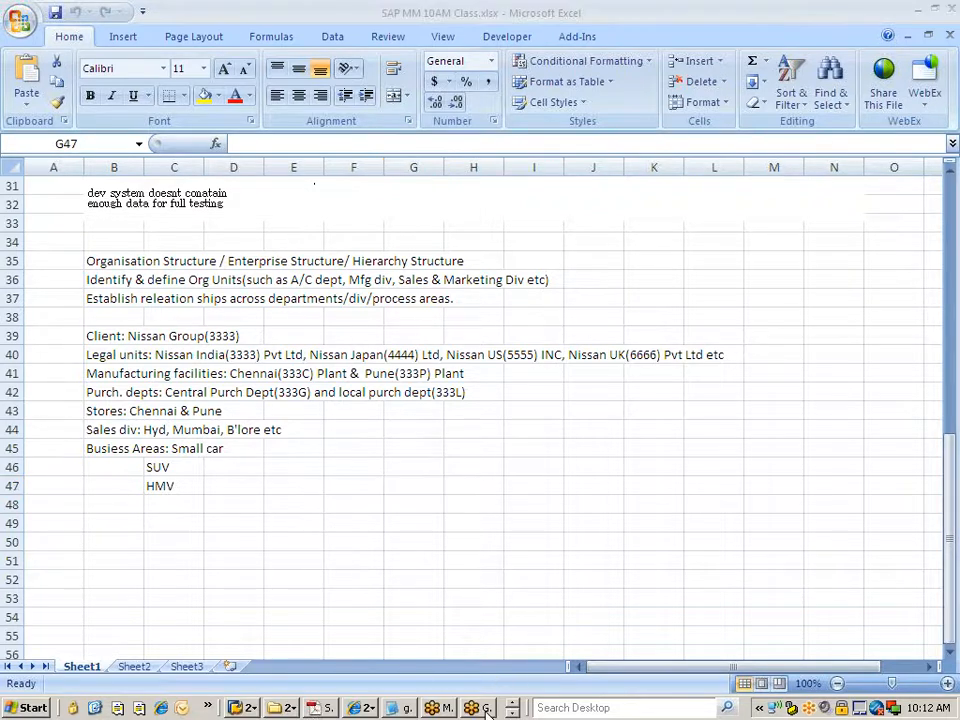
pyautogui.click(250, 708)
pyautogui.click(262, 672)
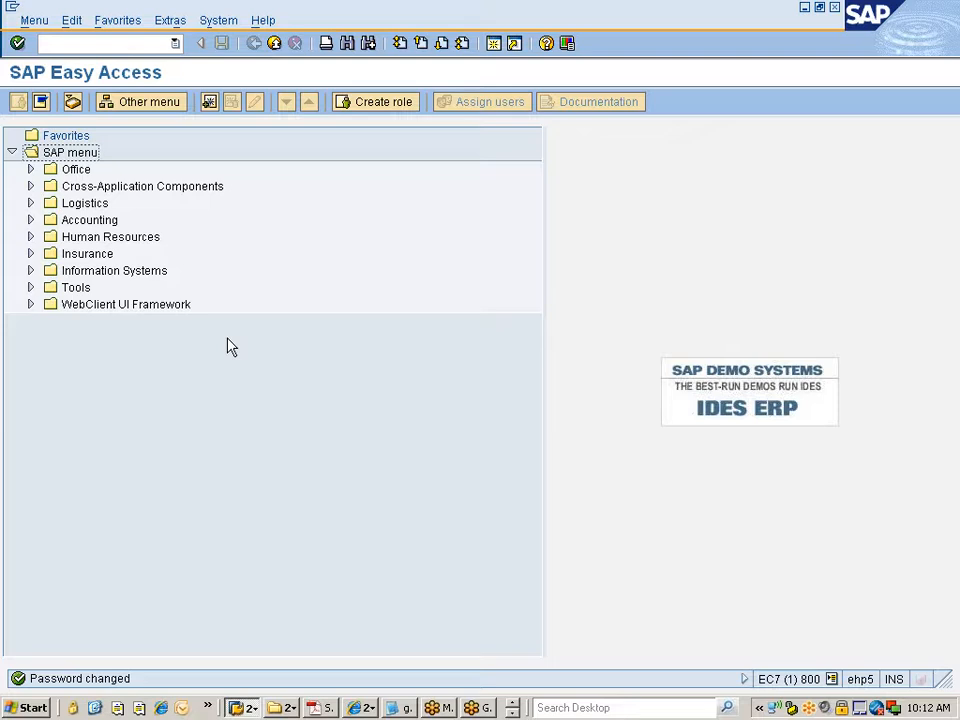
pyautogui.click(114, 44)
pyautogui.write('spro')
pyautogui.press('Return')
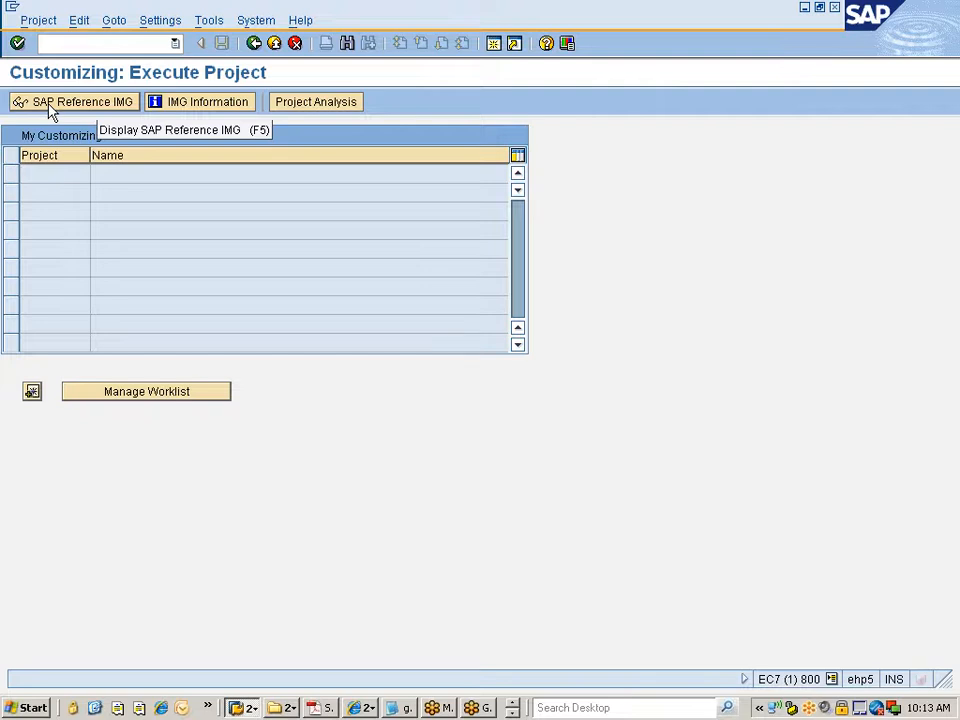
# Step: Display the SAP Reference IMG and go back to the SAP Easy Access screen
pyautogui.click(53, 108)
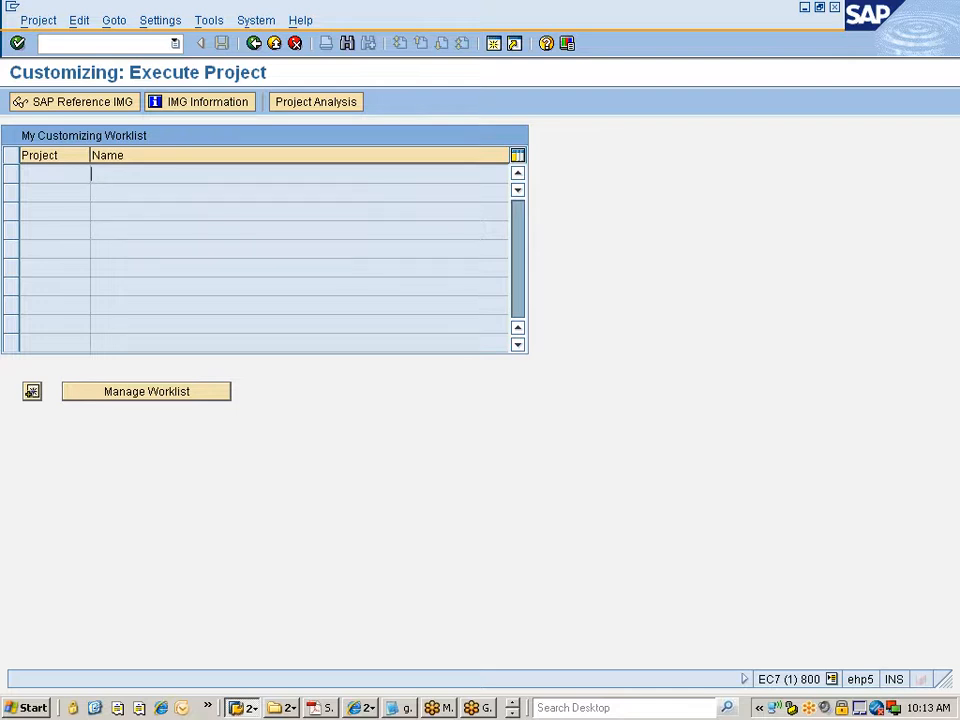
pyautogui.click(10, 180)
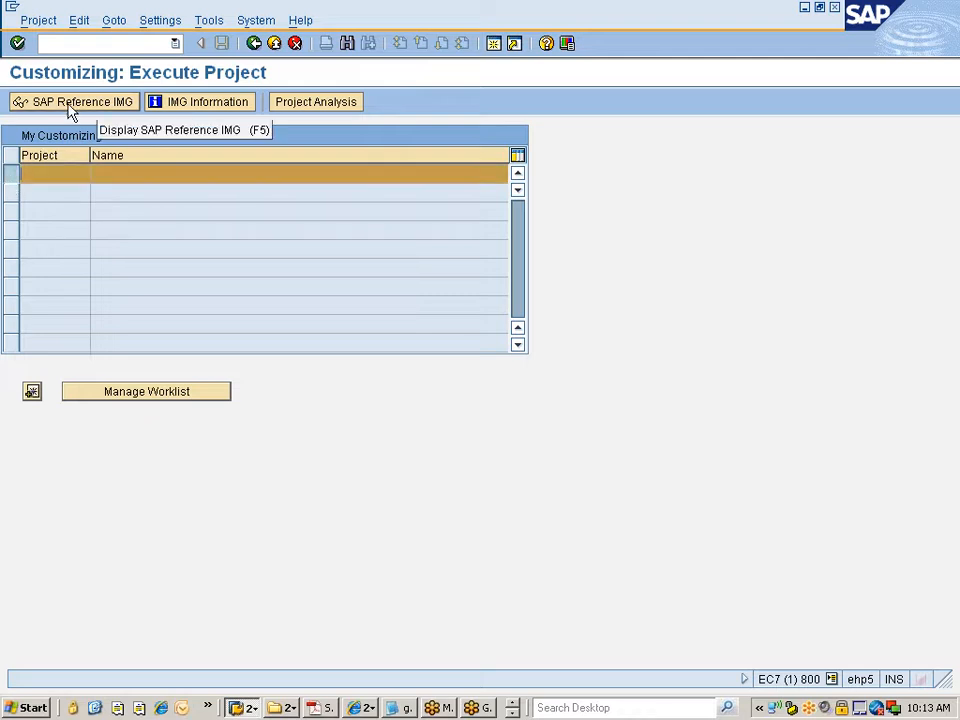
pyautogui.click(10, 176)
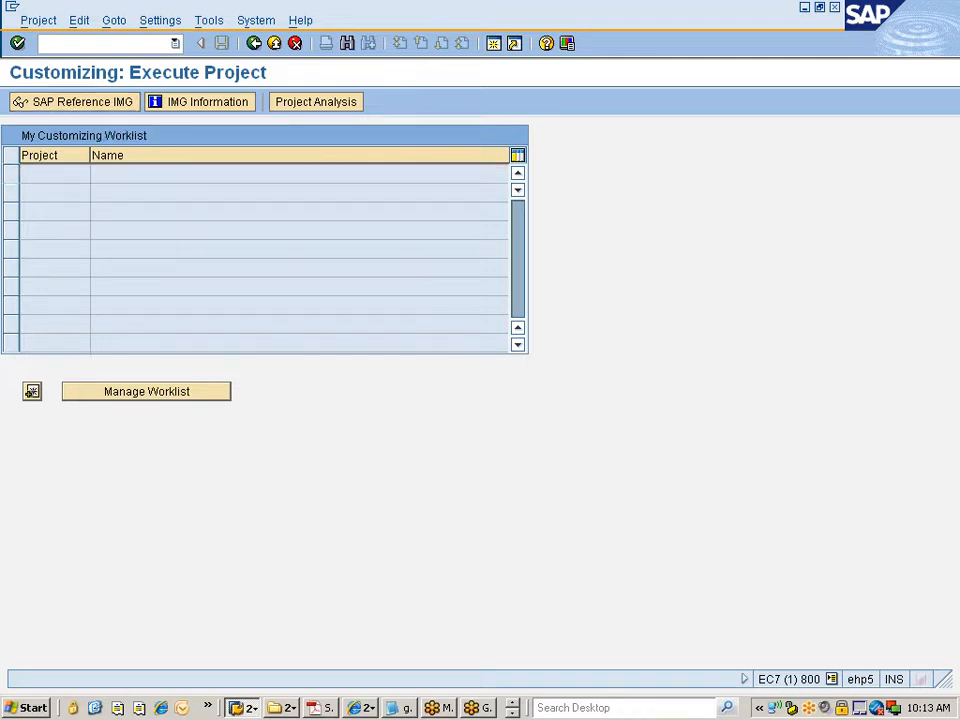
pyautogui.click(78, 105)
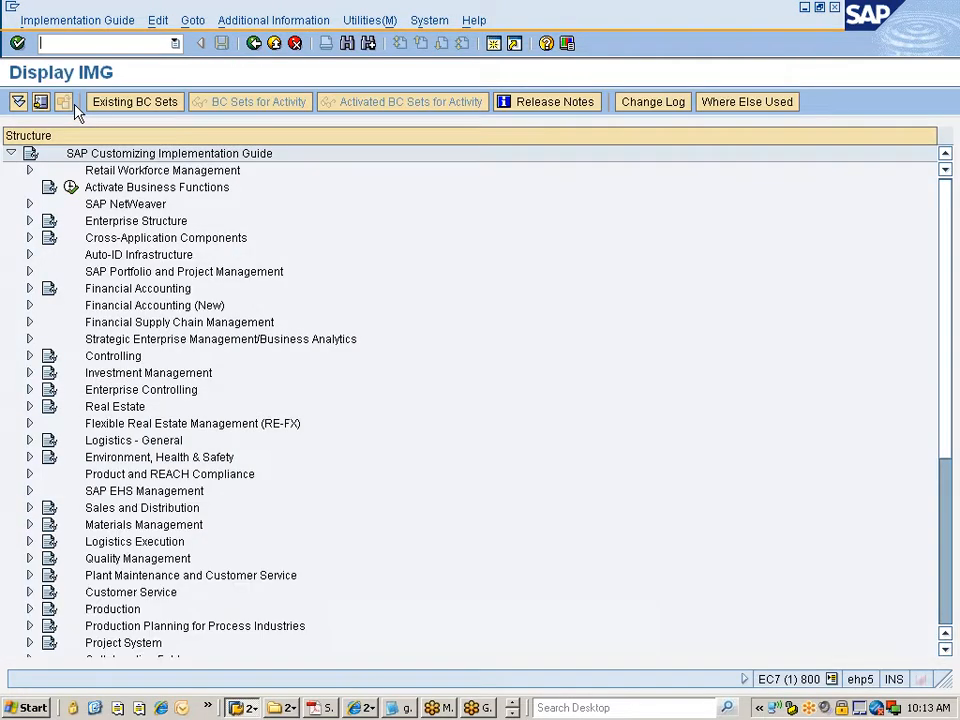
pyautogui.click(254, 43)
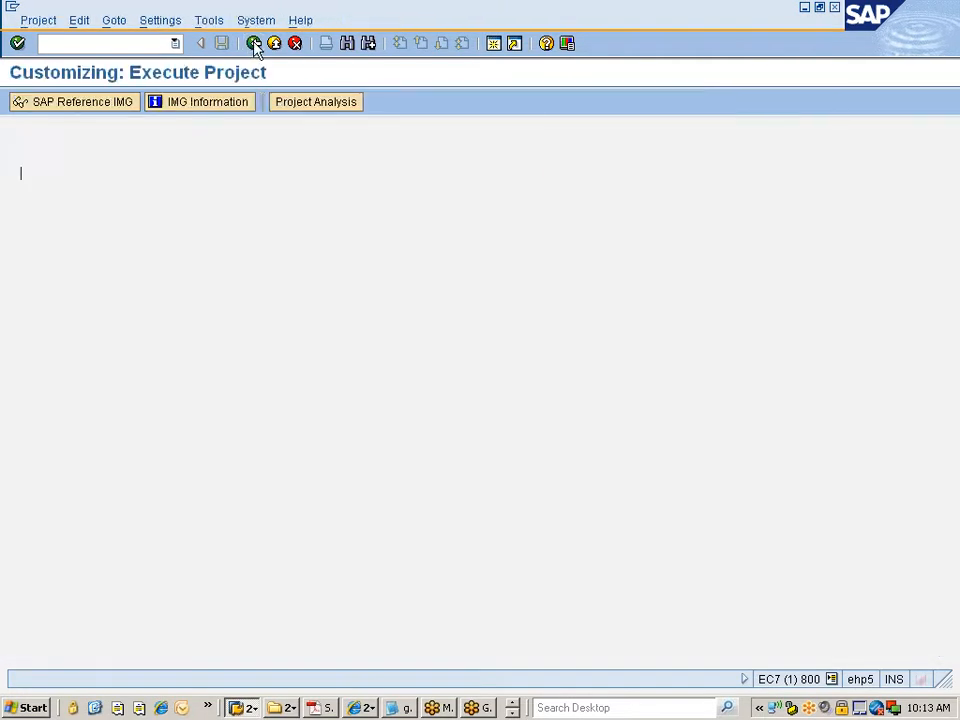
pyautogui.click(254, 43)
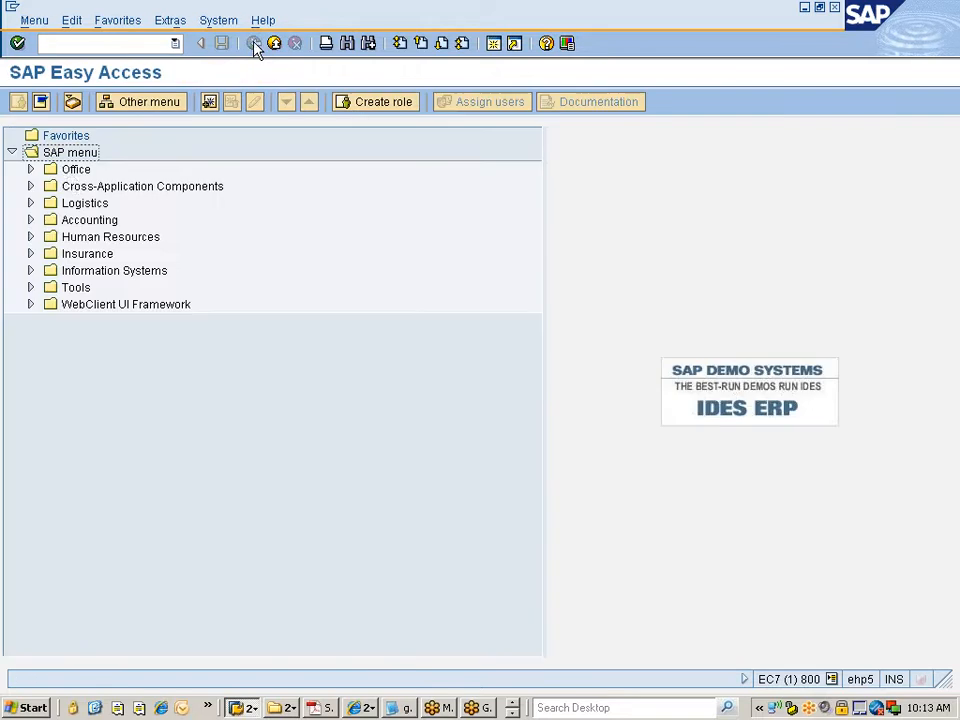
# Step: Expand the Tools folder of the SAP menu and look into its ABAP Workbench folder, leaving that one collapsed
pyautogui.click(78, 288)
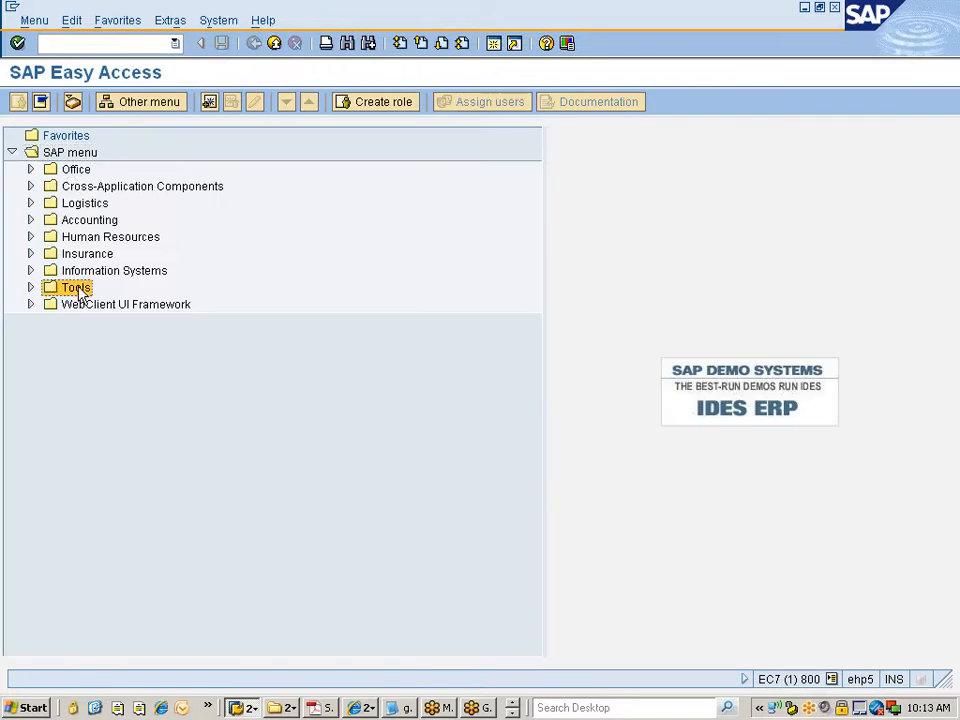
pyautogui.press('Right')
pyautogui.press('Down')
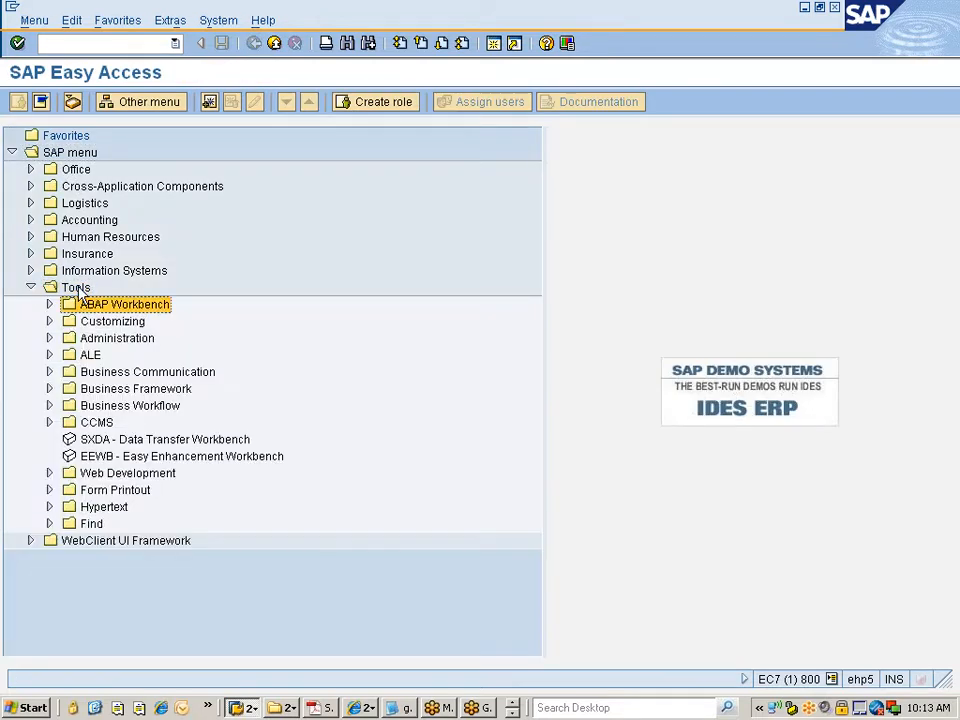
pyautogui.press('Up')
pyautogui.press('Down')
pyautogui.press('Right')
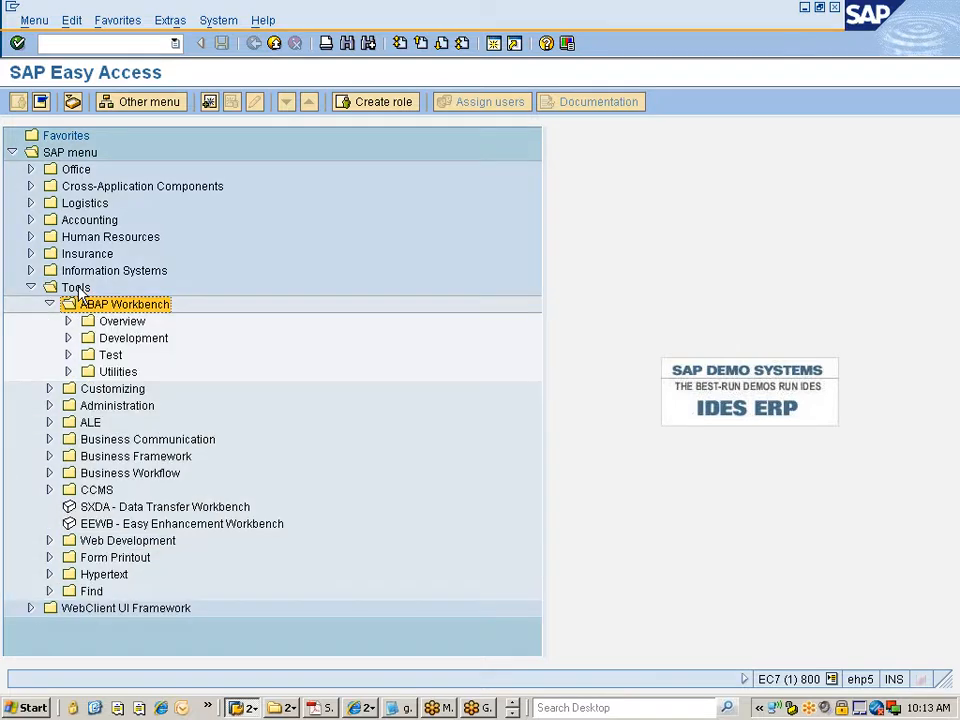
pyautogui.press('Left')
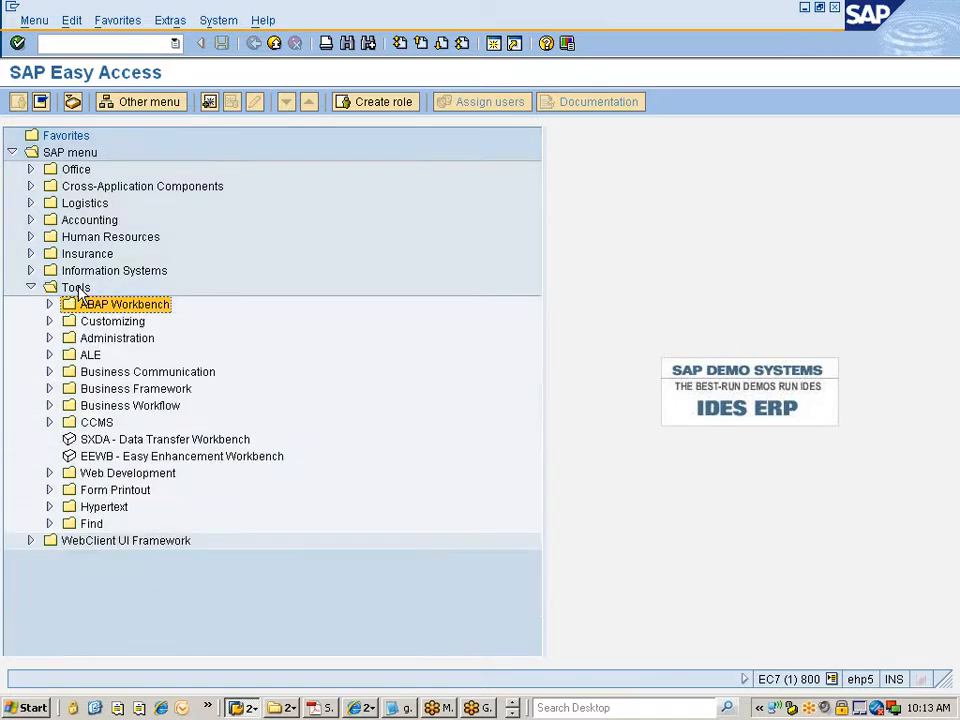
# Step: Start SPRO - Execute Project from the Customizing > IMG folder and display the SAP Reference IMG
pyautogui.press('Down')
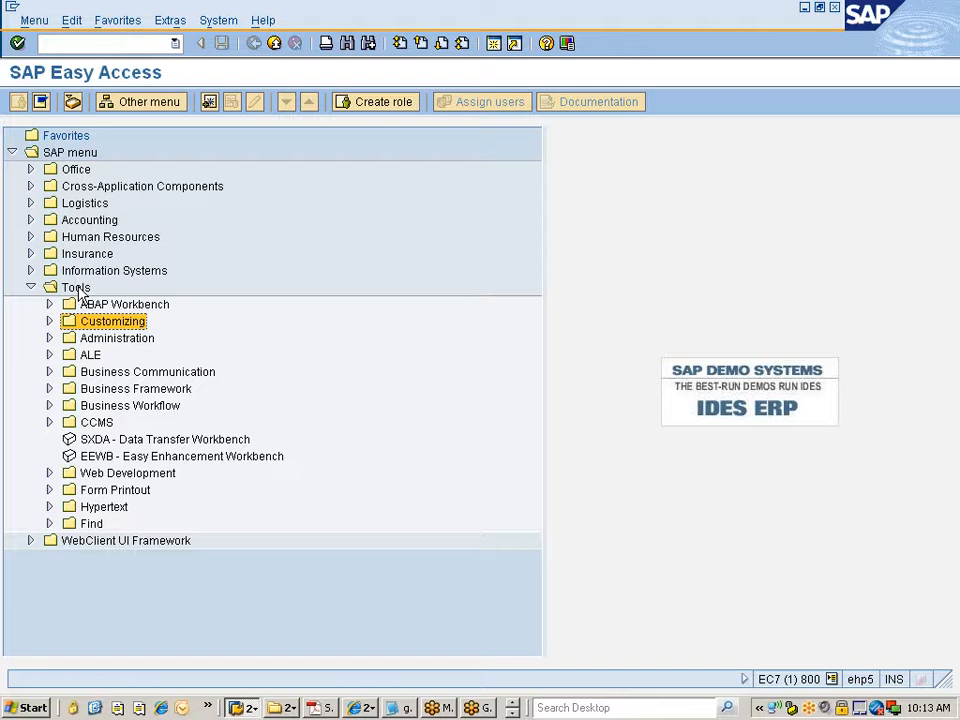
pyautogui.press('Right')
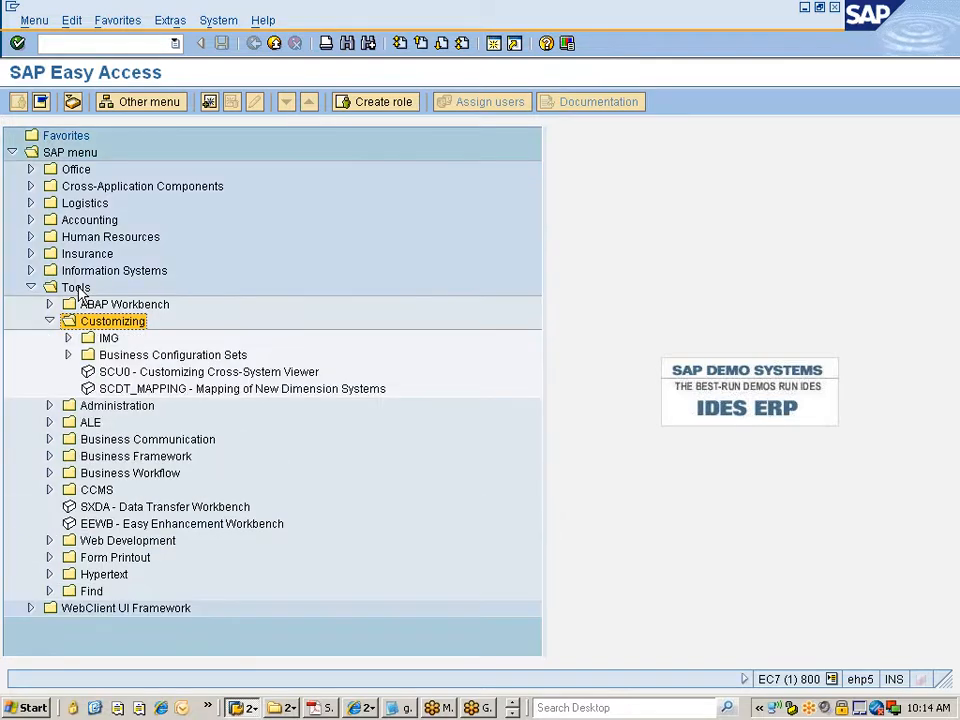
pyautogui.press('Down')
pyautogui.press('Right')
pyautogui.press('Down')
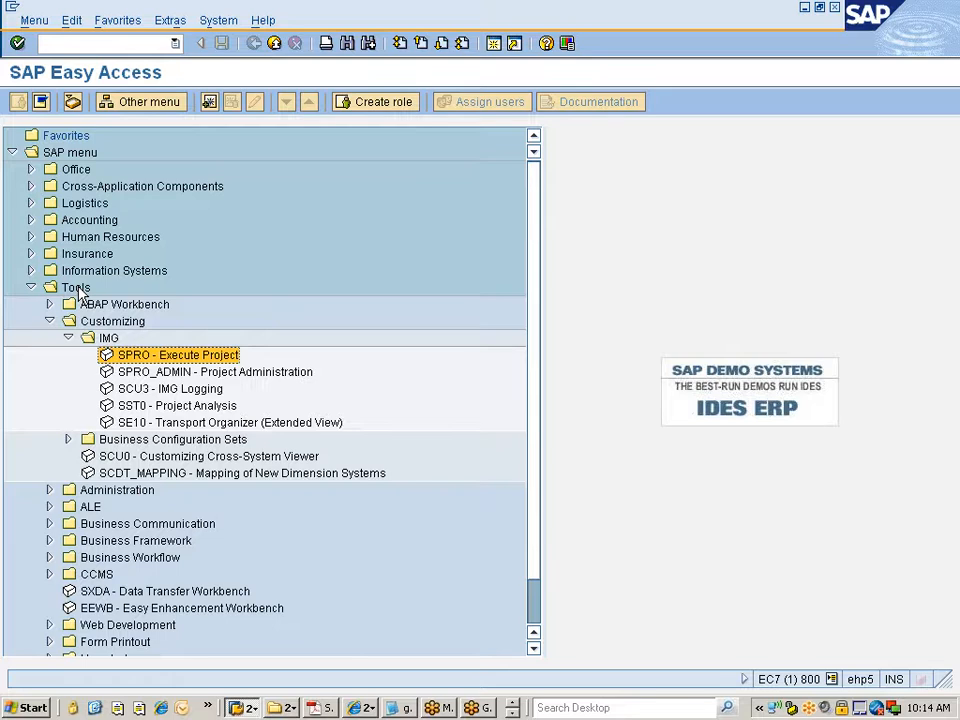
pyautogui.press('Return')
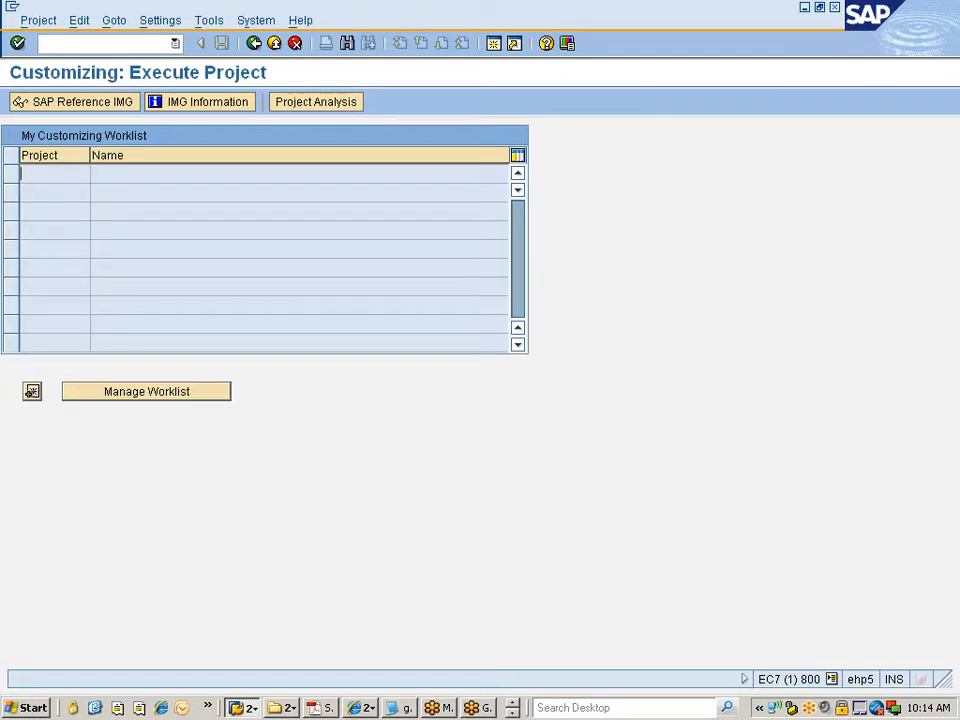
pyautogui.click(107, 110)
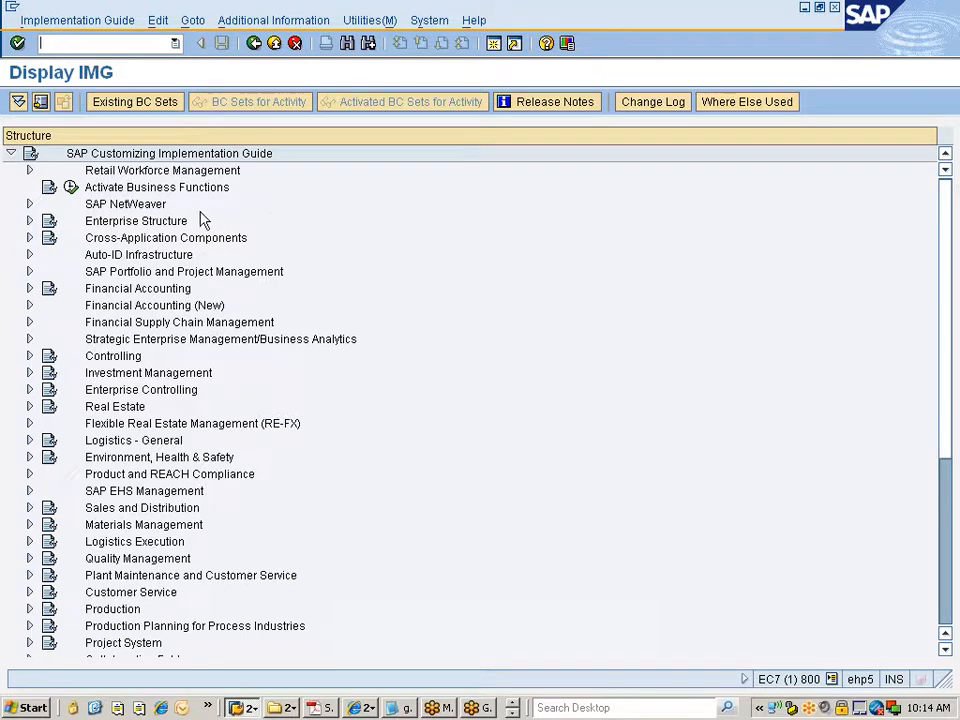
# Step: Look through the top-level areas of the SAP Customizing Implementation Guide, from Activate Business Functions to Investment Management
pyautogui.click(133, 187)
pyautogui.press('Down')
pyautogui.press('Down')
pyautogui.press('Down')
pyautogui.press('Down')
pyautogui.press('Down')
pyautogui.press('Down')
pyautogui.press('Down')
pyautogui.press('Down')
pyautogui.press('Down')
pyautogui.press('Down')
pyautogui.press('Down')
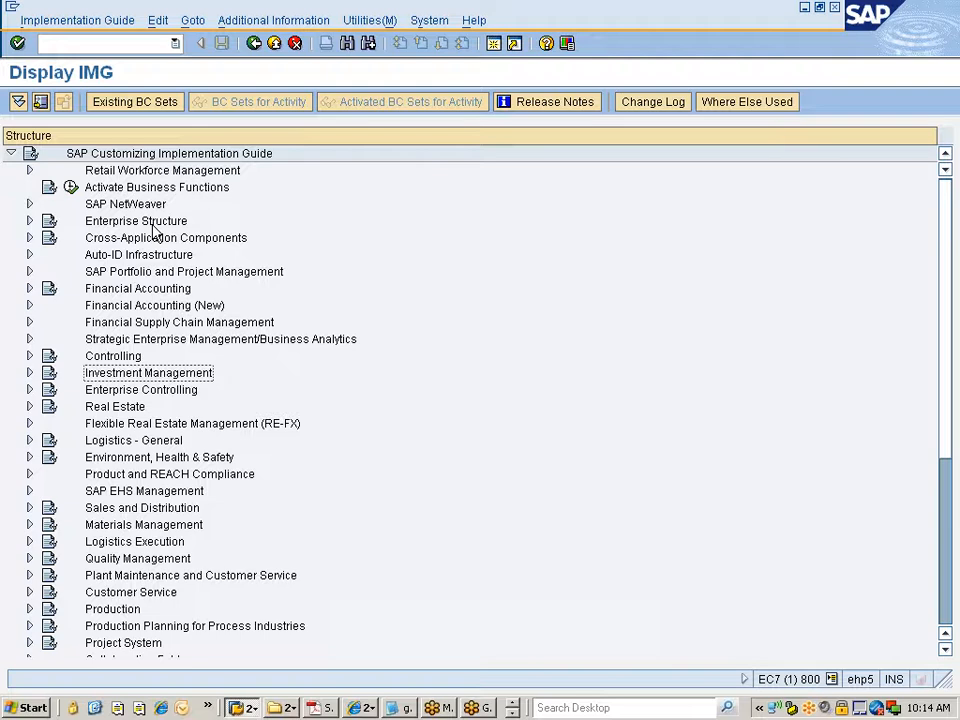
pyautogui.press('Up')
pyautogui.press('Up')
pyautogui.press('Up')
pyautogui.press('Up')
pyautogui.press('Up')
pyautogui.press('Up')
pyautogui.press('Up')
pyautogui.press('Up')
pyautogui.press('Up')
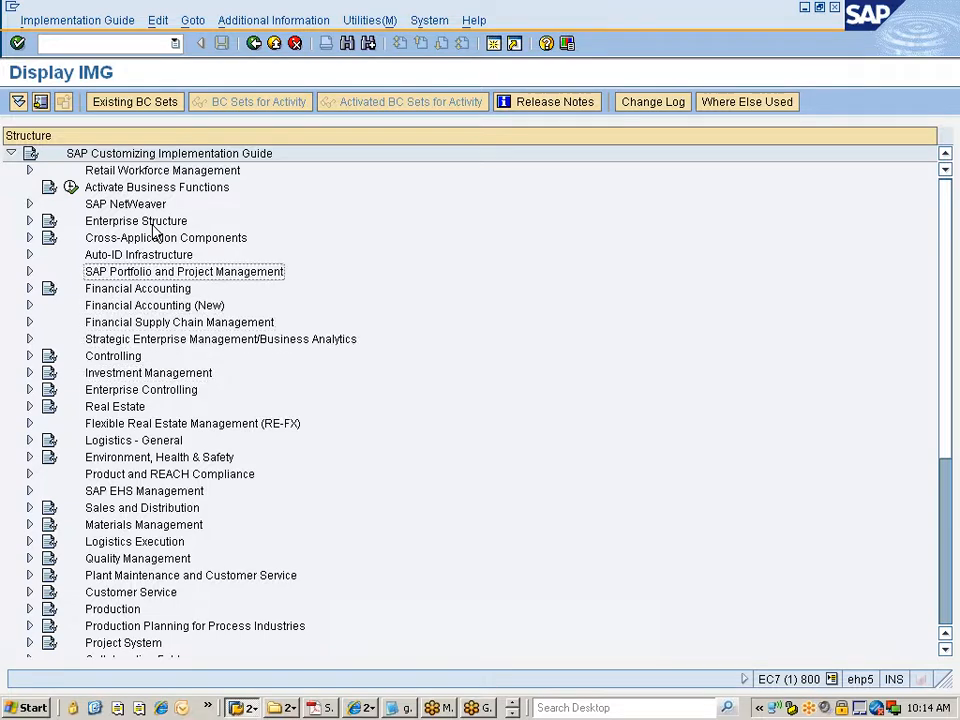
pyautogui.press('Up')
pyautogui.press('Up')
pyautogui.press('Up')
pyautogui.press('Down')
pyautogui.press('Down')
pyautogui.press('Down')
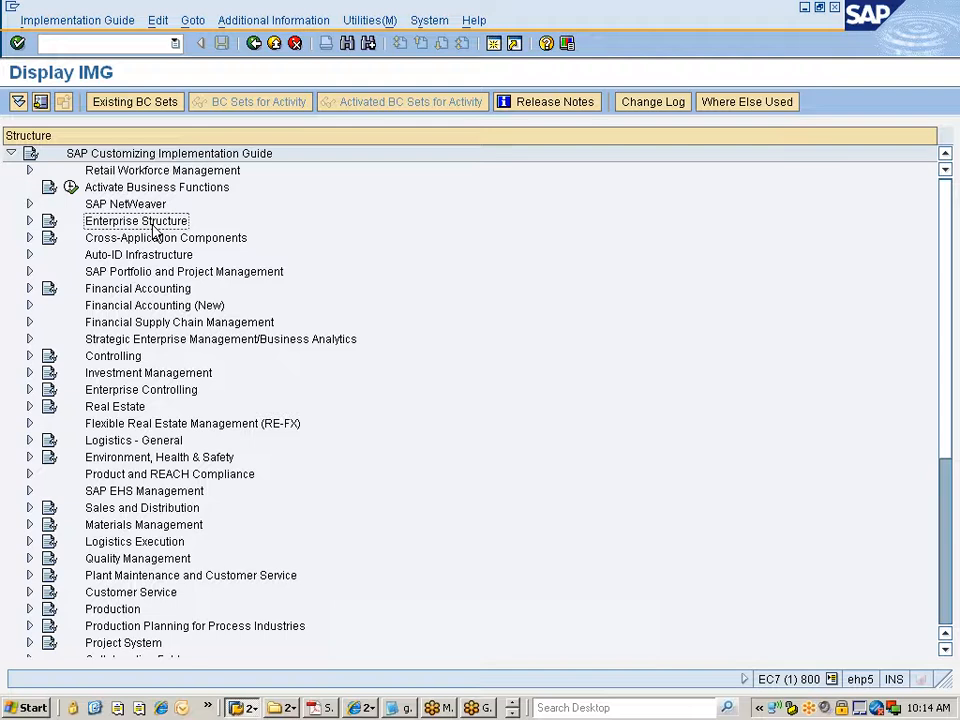
# Step: Expand the Enterprise Structure node and step through its sub-nodes to Assignment
pyautogui.press('Up')
pyautogui.press('Up')
pyautogui.press('Up')
pyautogui.press('Up')
pyautogui.press('Down')
pyautogui.press('Down')
pyautogui.press('Down')
pyautogui.press('Down')
pyautogui.press('Right')
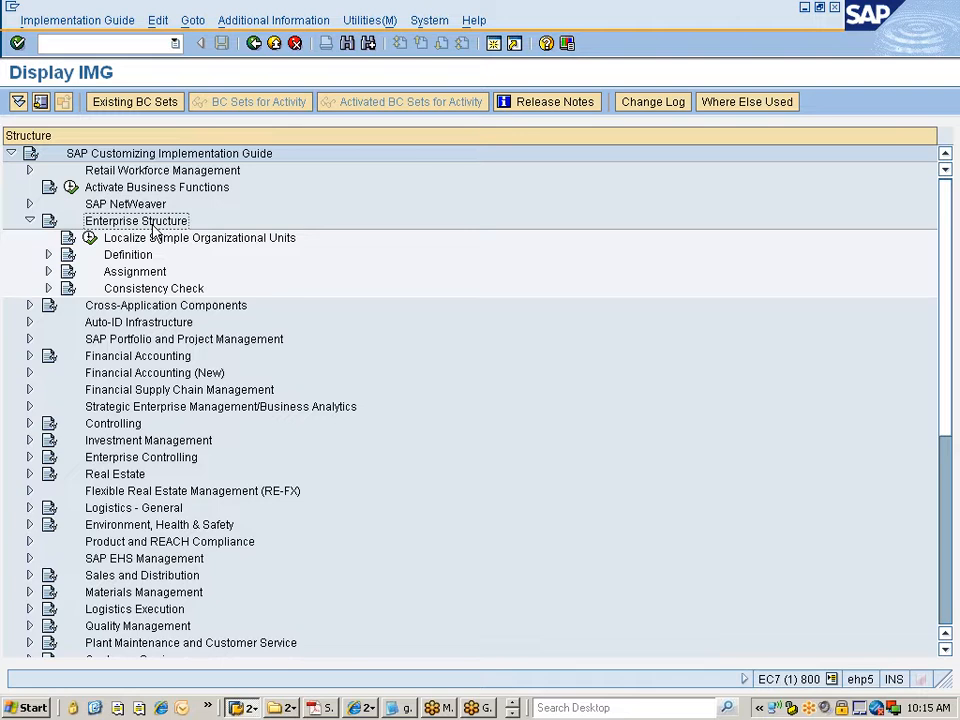
pyautogui.press('Down')
pyautogui.press('Down')
pyautogui.press('Down')
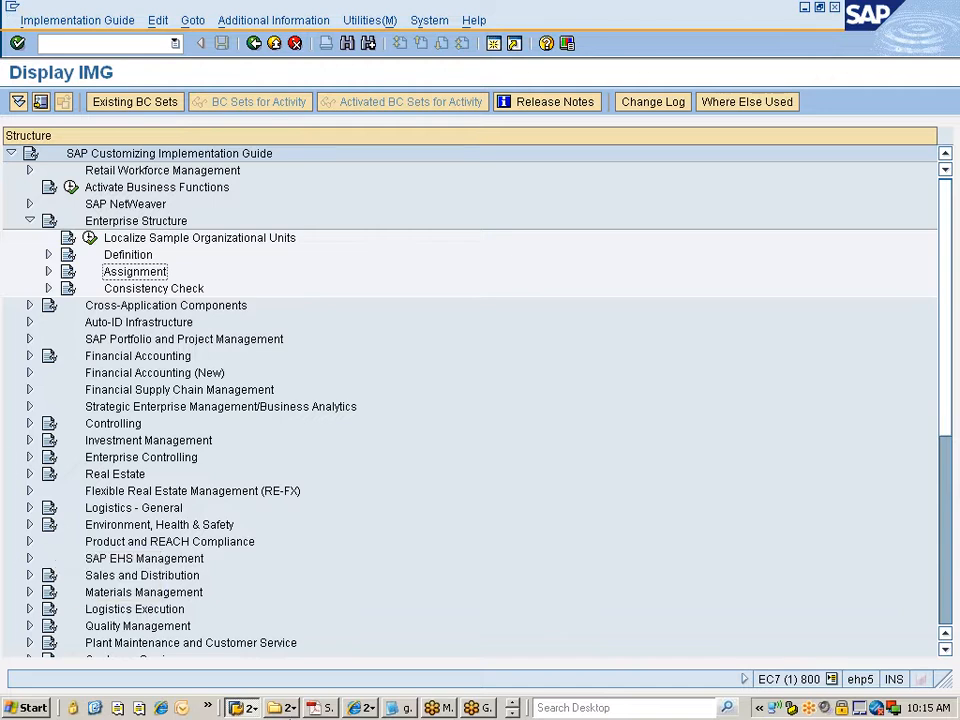
# Step: Switch to the SRM folder window in Windows Explorer and go back to the Study_Matl folder
pyautogui.click(282, 707)
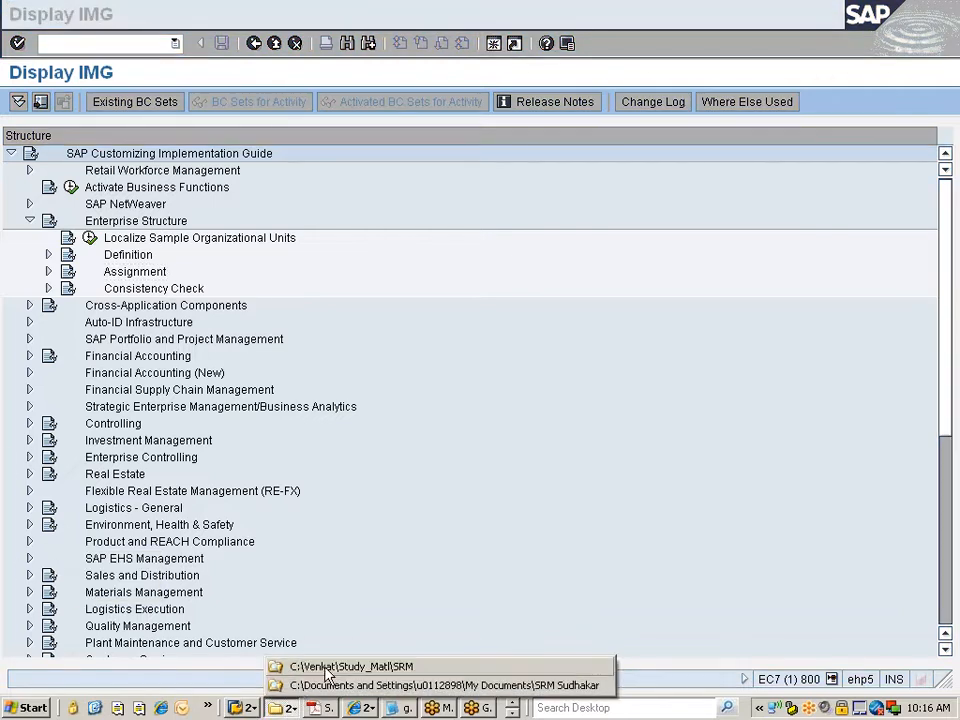
pyautogui.click(325, 667)
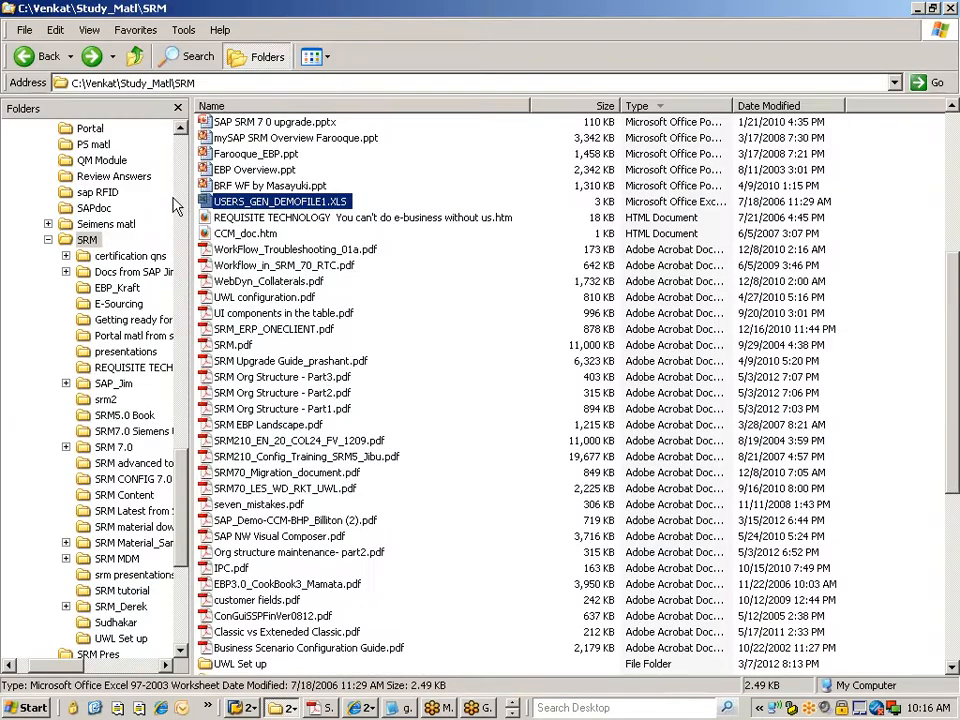
pyautogui.click(25, 58)
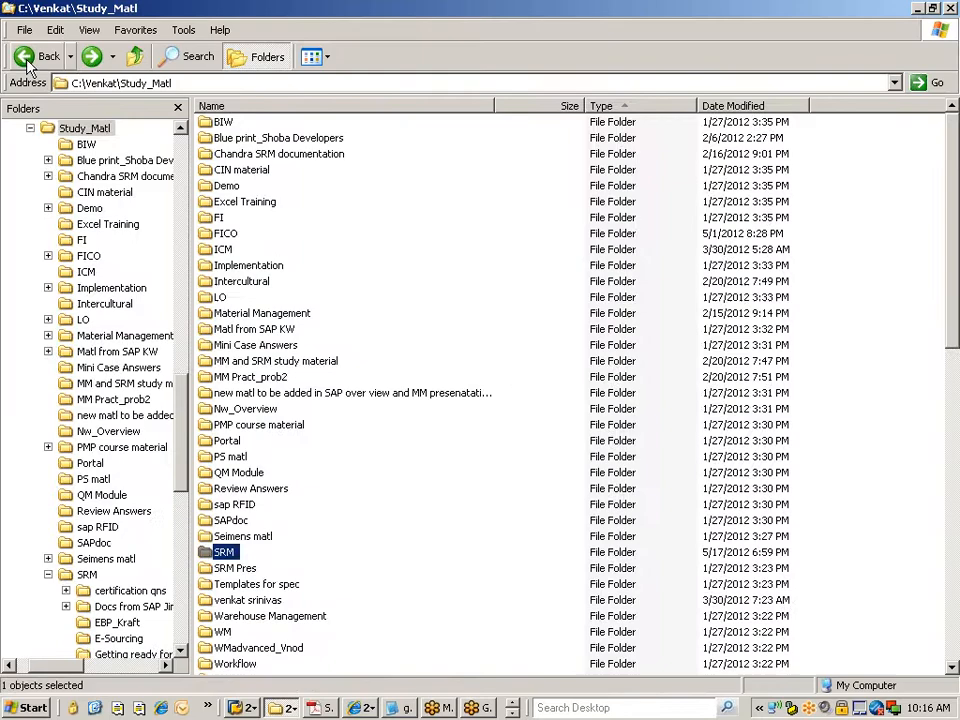
# Step: Open Mm300_03.ppt from Study_Matl > Material Management > MM Curriculum > First Manual > 01_Organizational Structures
pyautogui.click(28, 60)
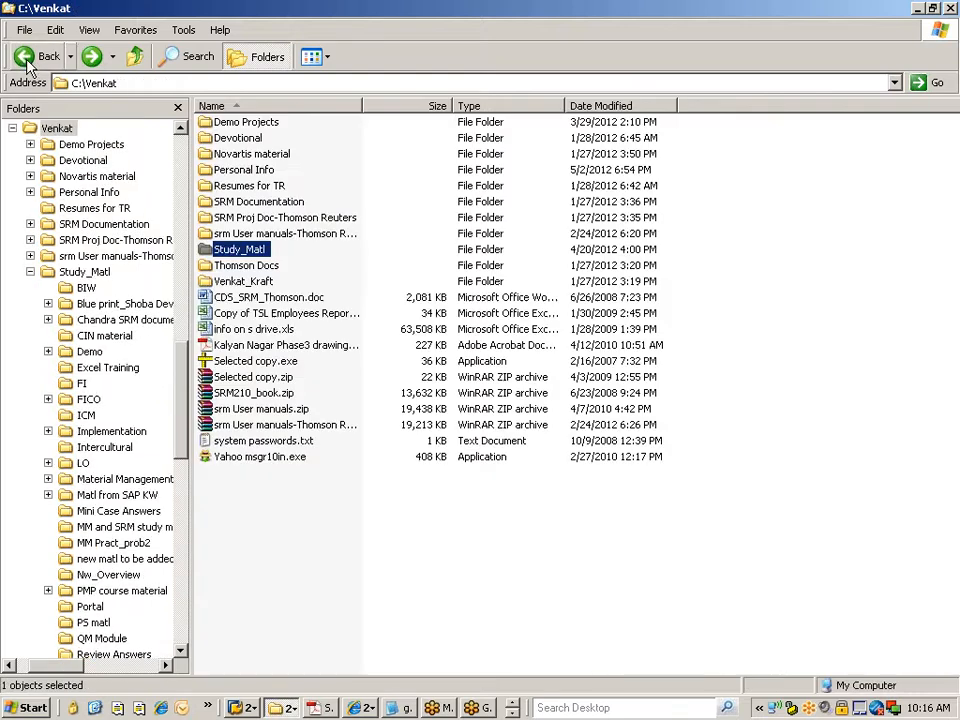
pyautogui.doubleClick(230, 251)
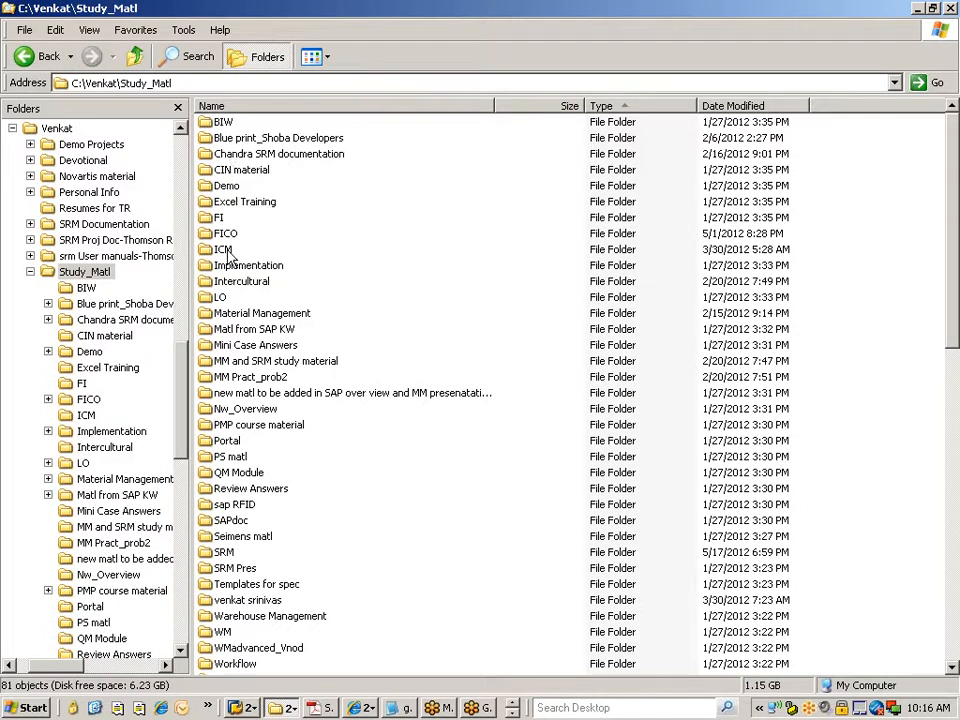
pyautogui.doubleClick(240, 313)
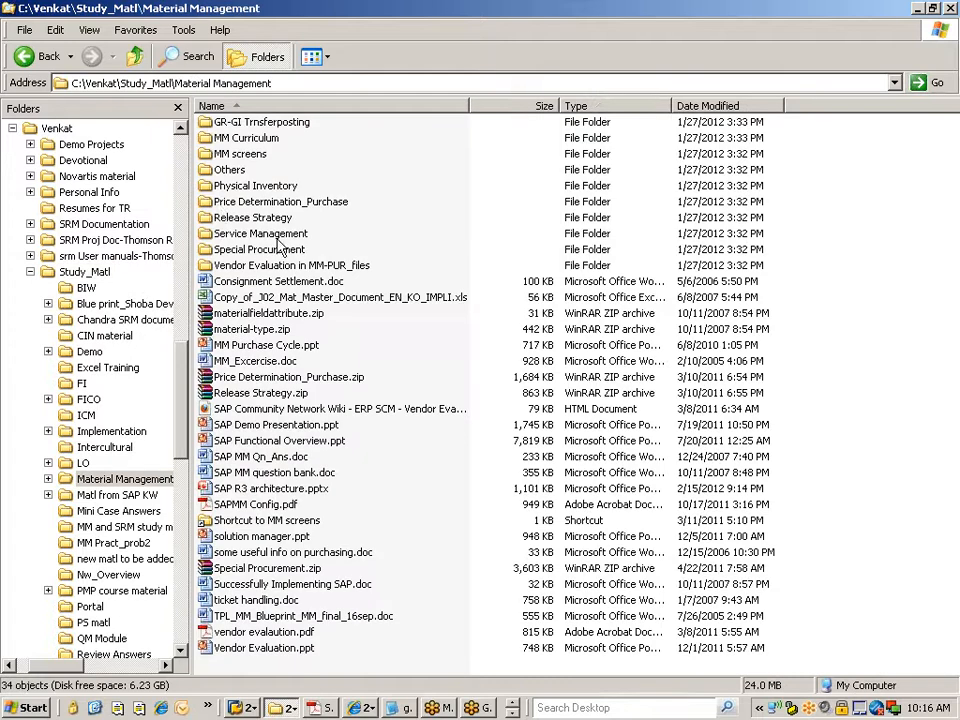
pyautogui.doubleClick(234, 142)
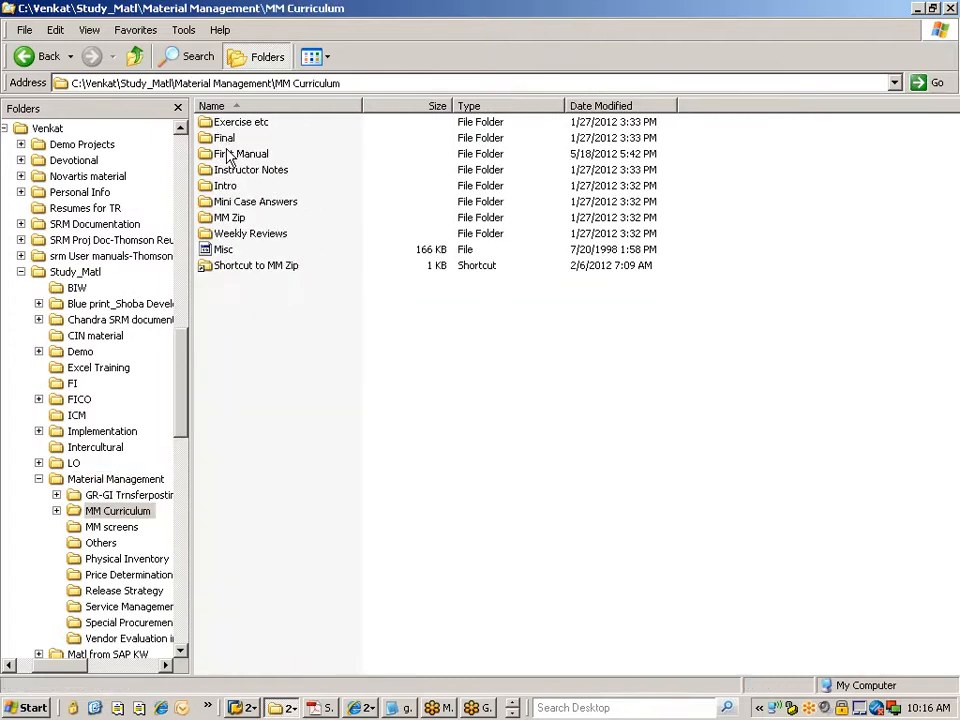
pyautogui.doubleClick(225, 154)
pyautogui.doubleClick(240, 122)
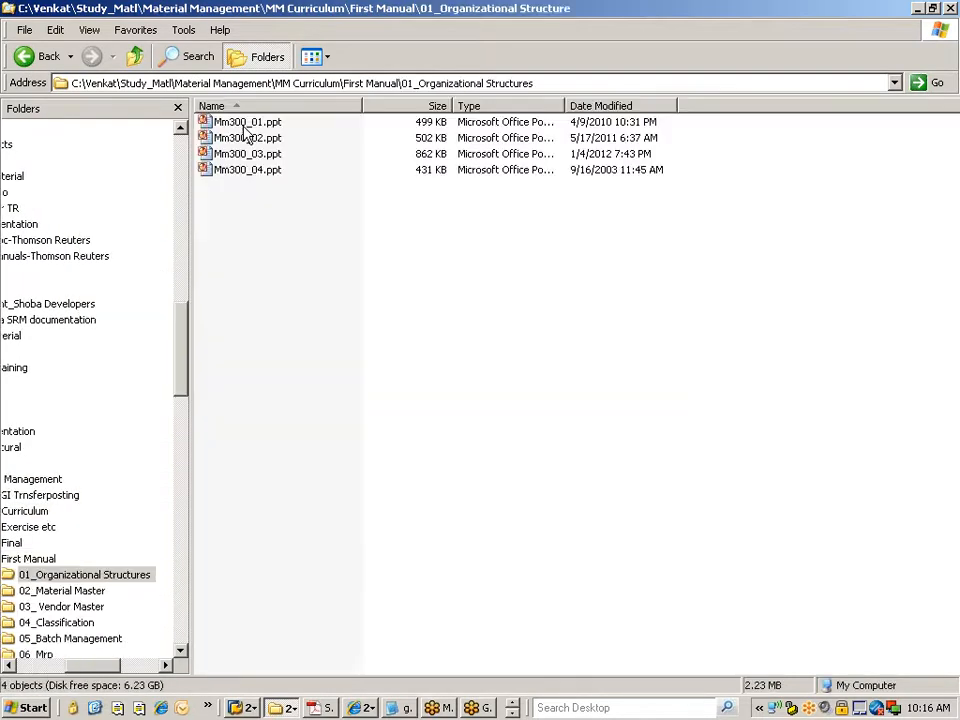
pyautogui.click(238, 155)
pyautogui.doubleClick(238, 155)
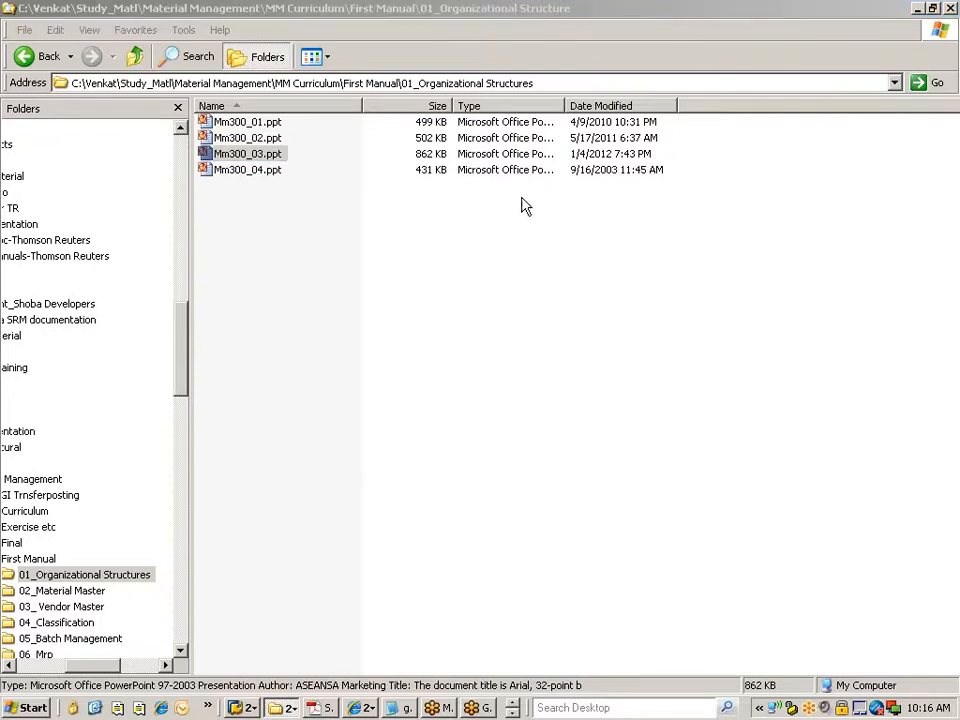
# Step: Switch to Mm300_03.ppt in PowerPoint and show the SAP Organizational Structures - Entity Relationship Diagram slide as a slide show
pyautogui.hotkey('alt', 'Tab')
pyautogui.hotkey('alt', 'Tab')
pyautogui.hotkey('alt', 'Tab')
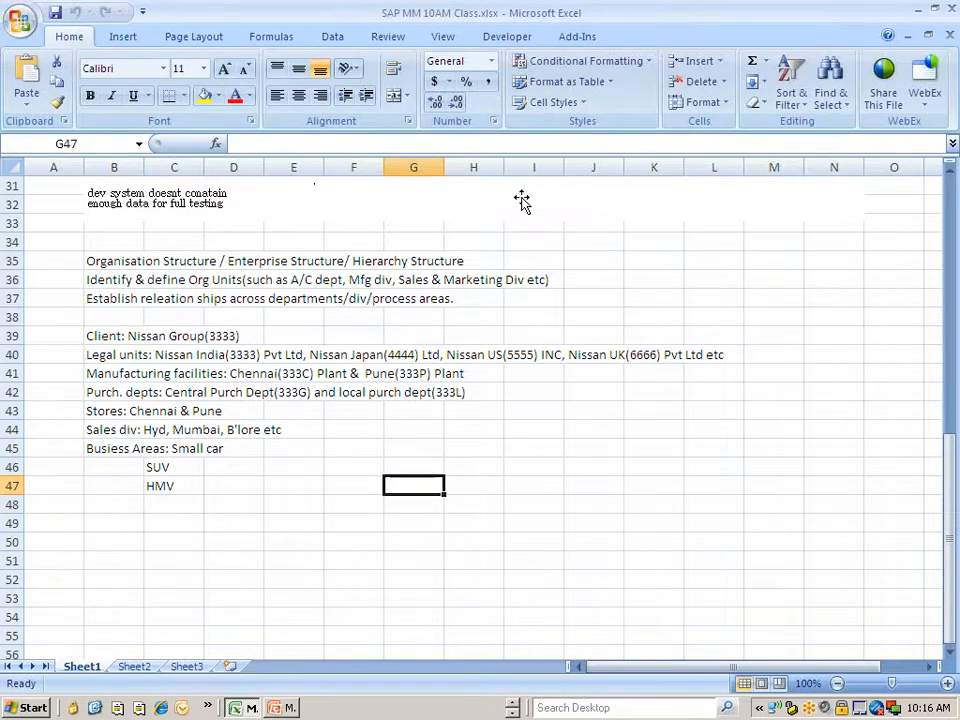
pyautogui.hotkey('alt', 'Tab')
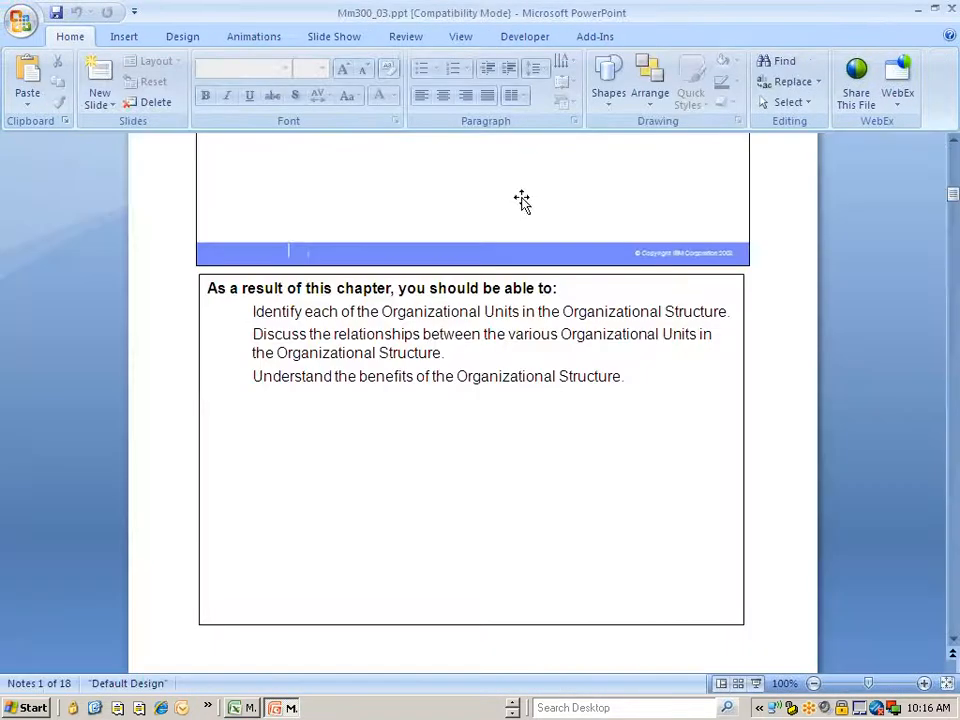
pyautogui.click(757, 684)
pyautogui.click(760, 690)
pyautogui.click(755, 689)
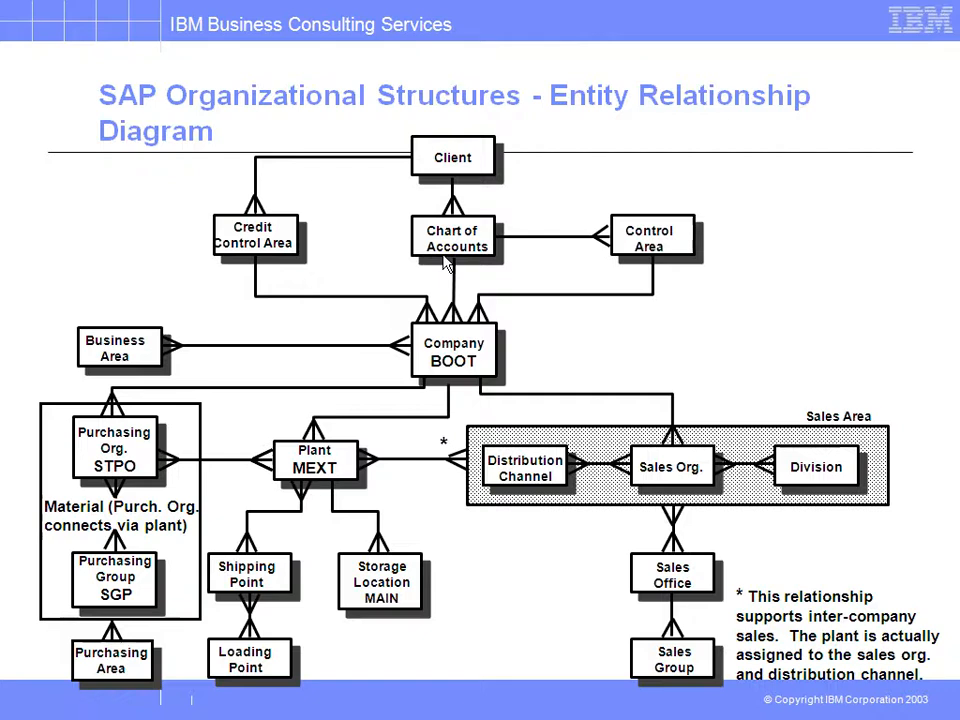
# Step: Switch from the slide show back to the Display IMG window in SAP
pyautogui.hotkey('alt', 'Tab')
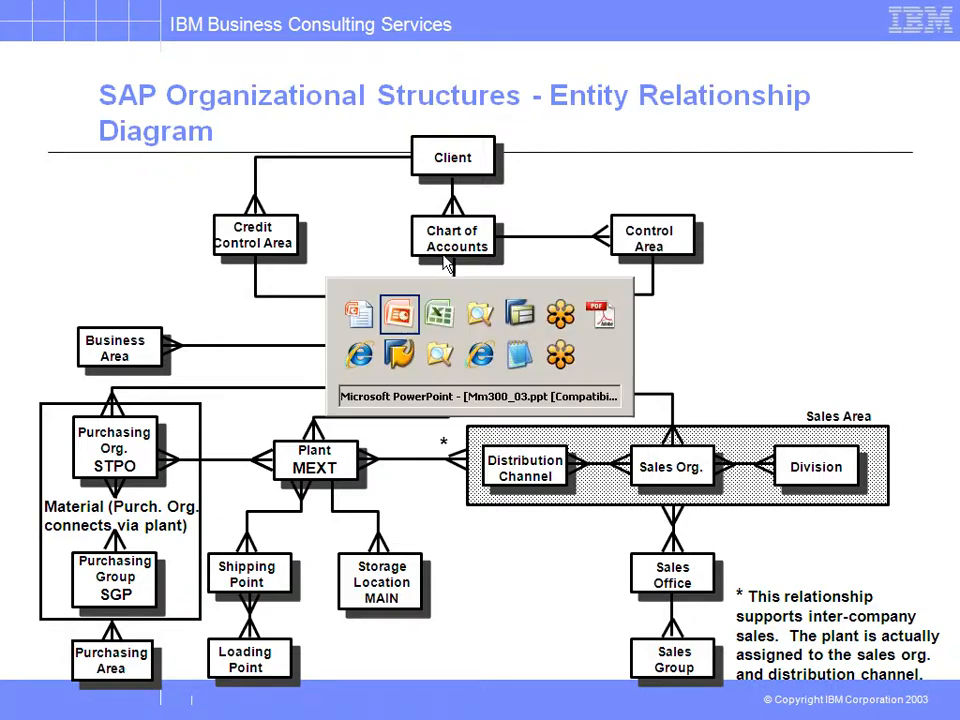
pyautogui.press('Tab')
pyautogui.hotkey('alt', 'Tab')
pyautogui.press('Tab')
pyautogui.press('Tab')
pyautogui.press('Tab')
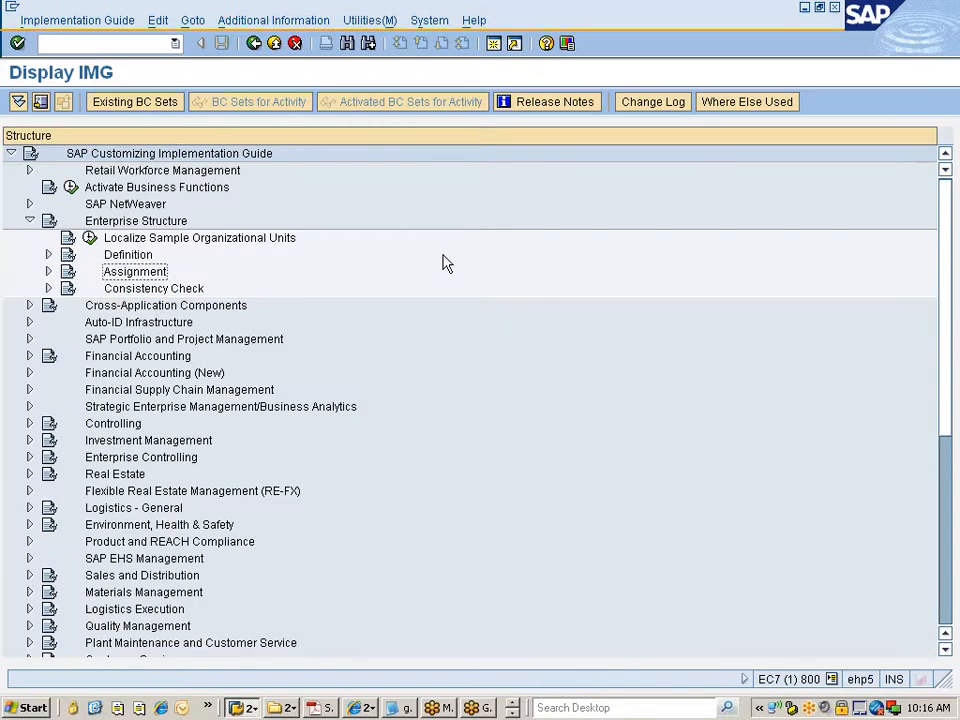
# Step: Expand the Definition node under Enterprise Structure and its Financial Accounting sub-node
pyautogui.press('Up')
pyautogui.press('Right')
pyautogui.press('Down')
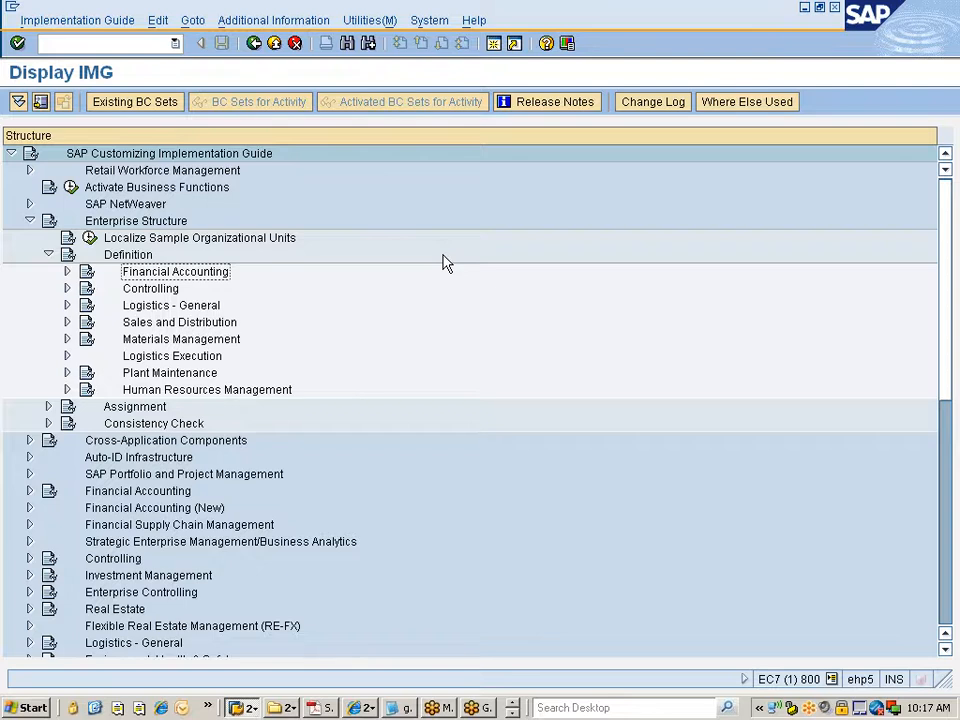
pyautogui.press('Right')
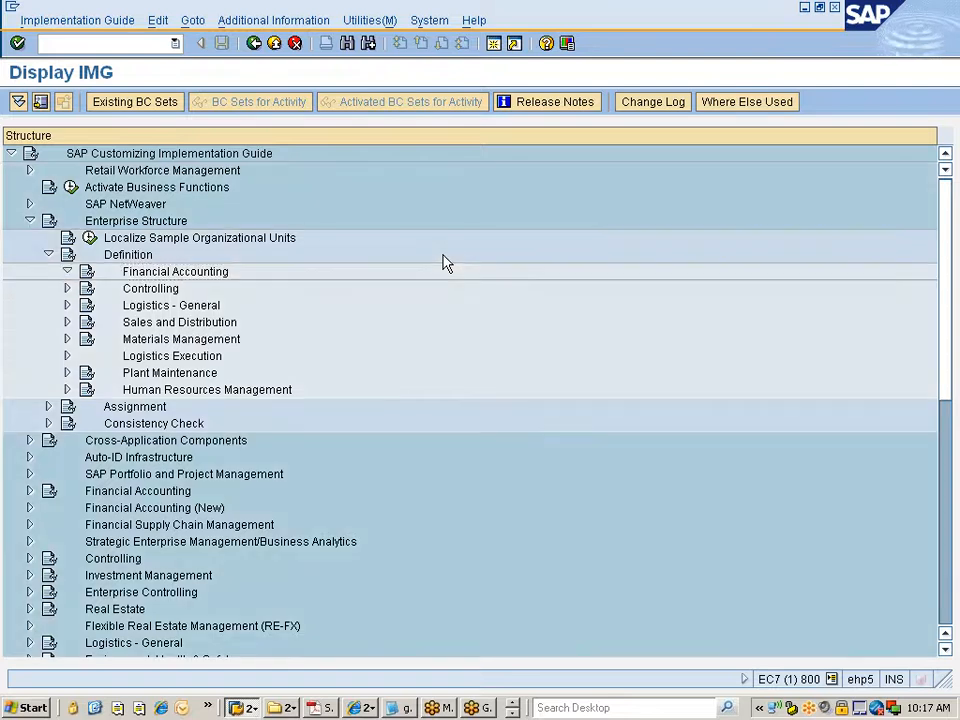
# Step: Look through the Financial Accounting definition activities, from Define company to Define Profit Center
pyautogui.press('Down')
pyautogui.press('Down')
pyautogui.press('Down')
pyautogui.press('Down')
pyautogui.press('Down')
pyautogui.press('Up')
pyautogui.press('Up')
pyautogui.press('Up')
pyautogui.press('Up')
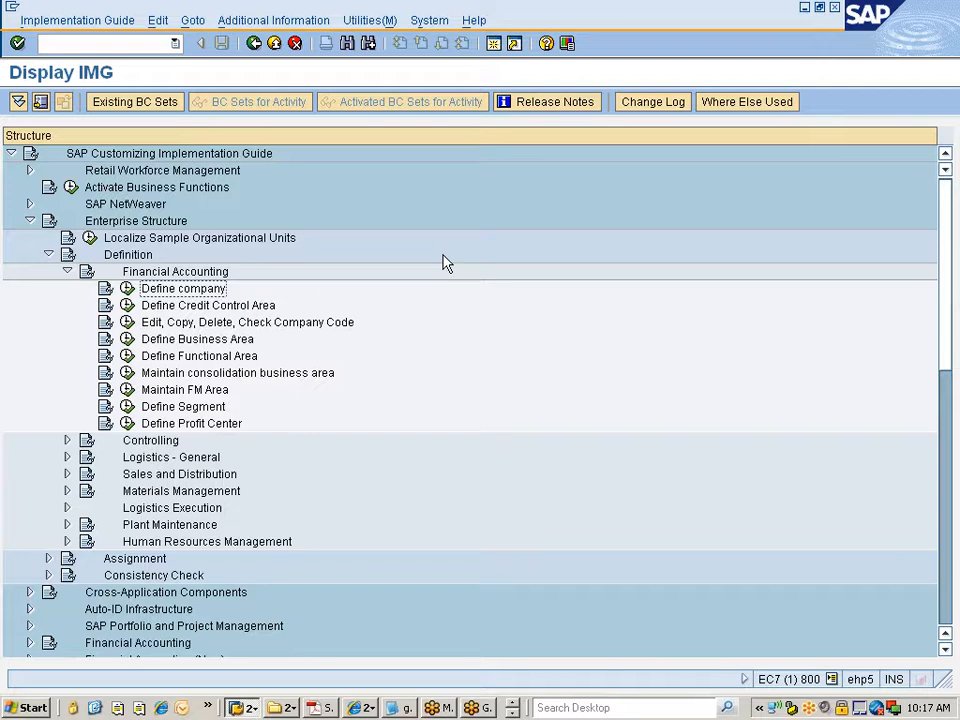
pyautogui.press('Down')
pyautogui.press('Down')
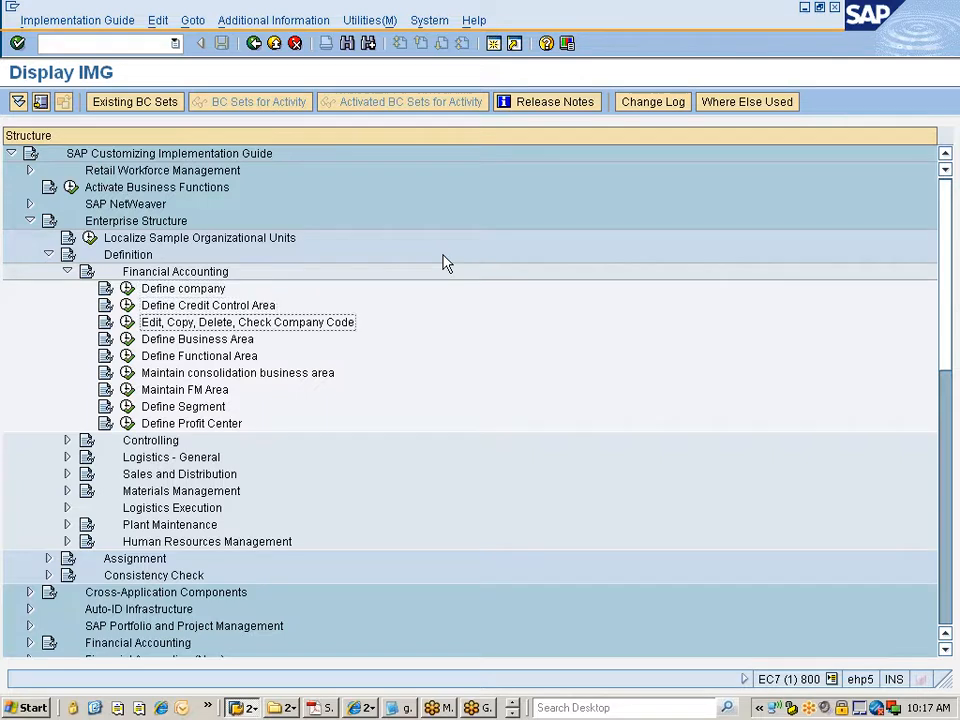
pyautogui.press('Down')
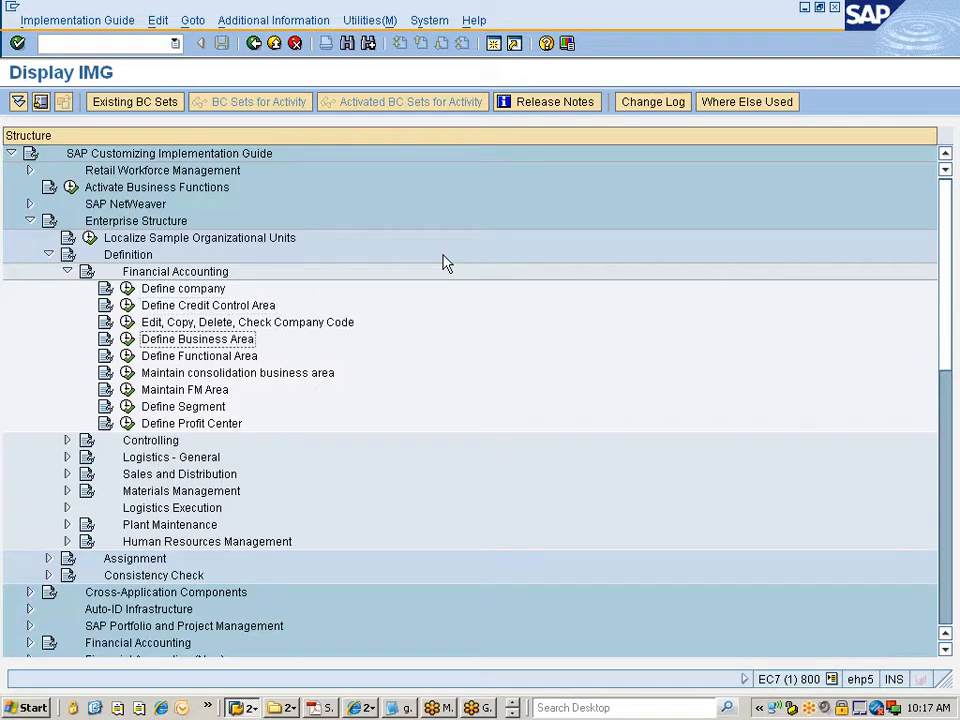
pyautogui.press('Down')
pyautogui.press('Down')
pyautogui.press('Down')
pyautogui.press('Down')
pyautogui.press('Down')
pyautogui.press('Down')
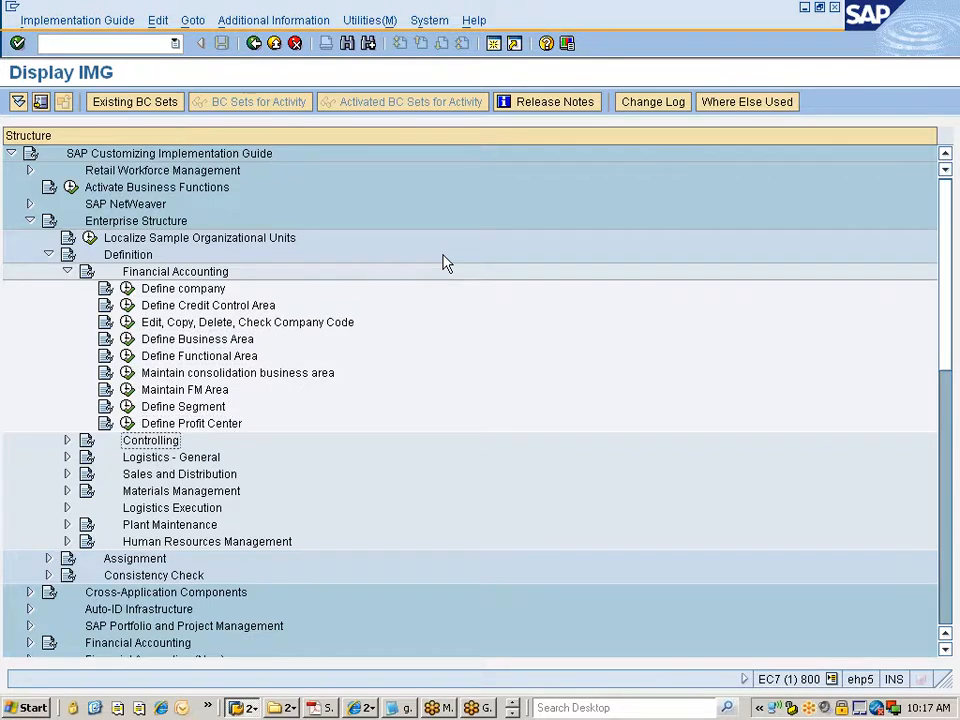
# Step: Expand the Controlling node under Definition and step through its activities to Create Operating Concern
pyautogui.press('Right')
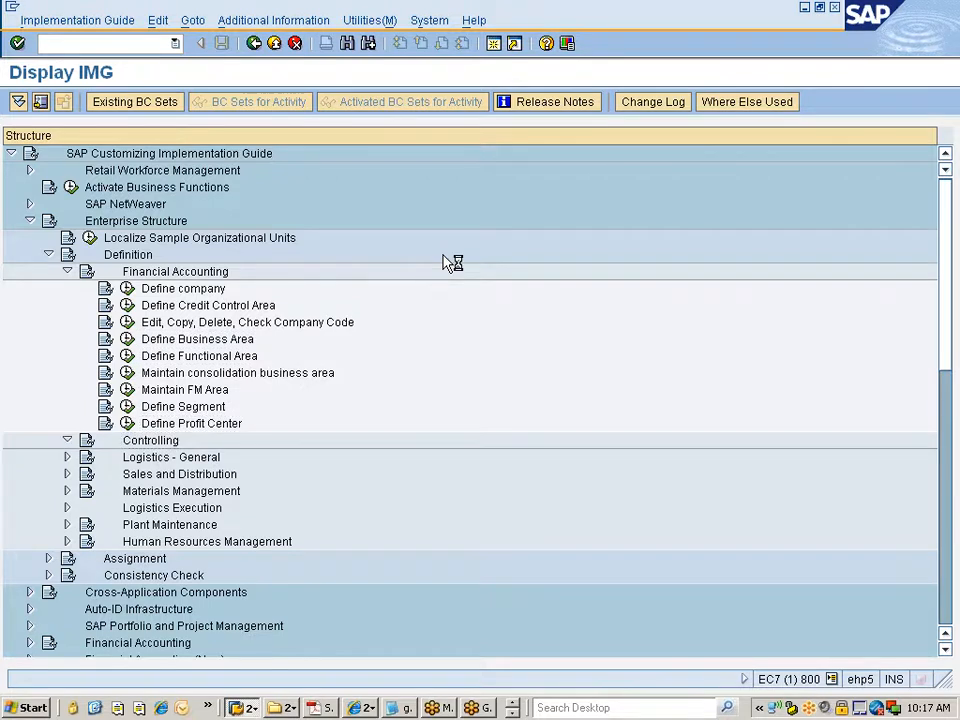
pyautogui.press('Down')
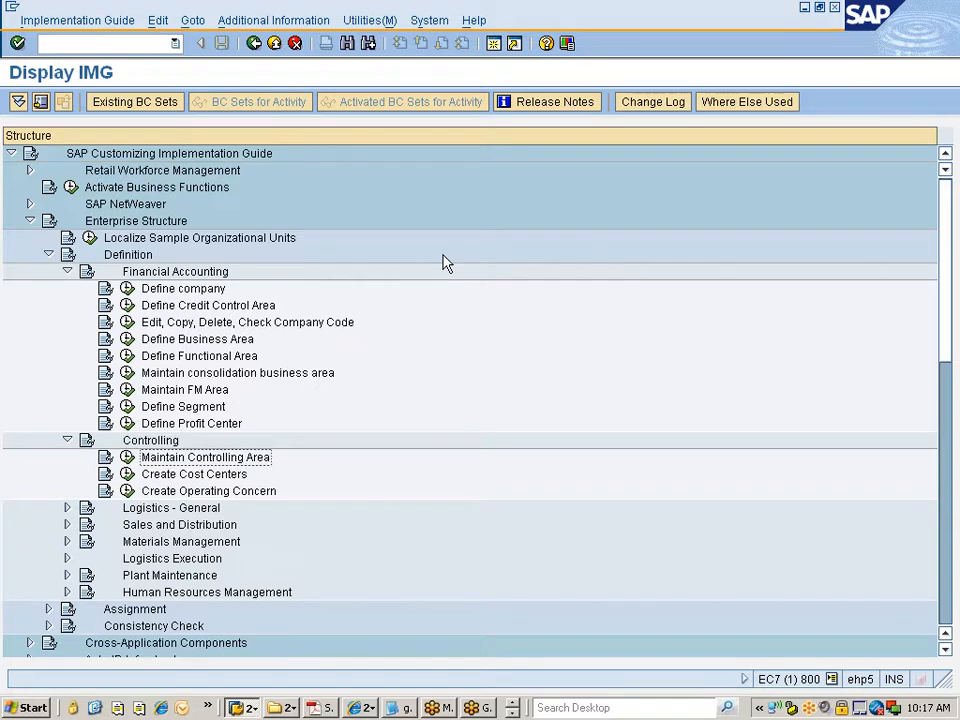
pyautogui.press('Down')
pyautogui.press('Down')
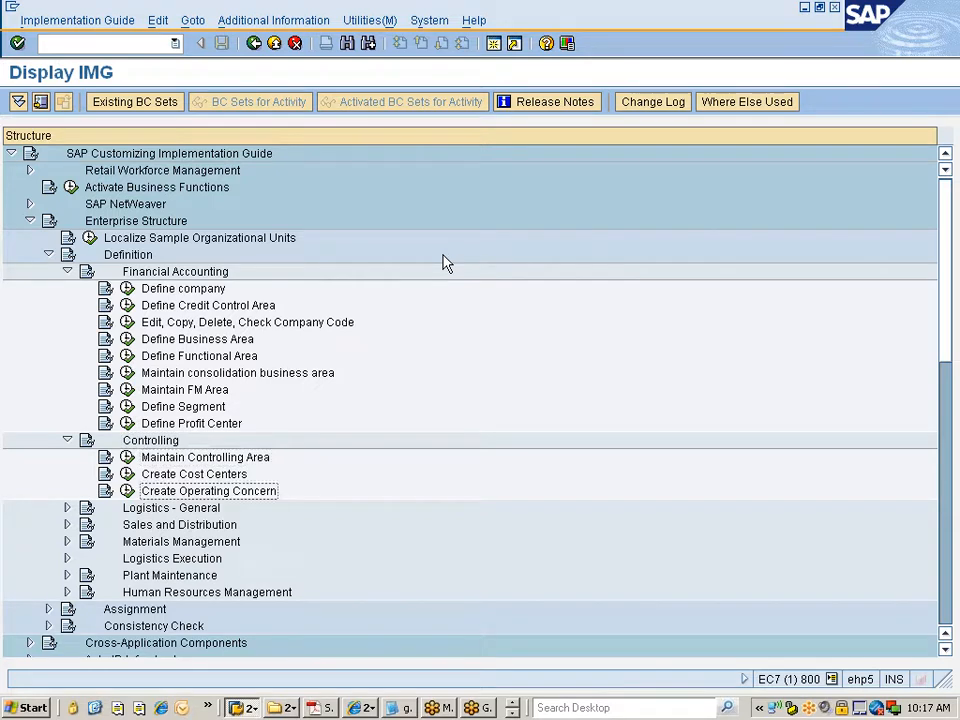
# Step: Expand the Logistics - General node, step through its activities, and expand Sales and Distribution under Definition
pyautogui.press('Down')
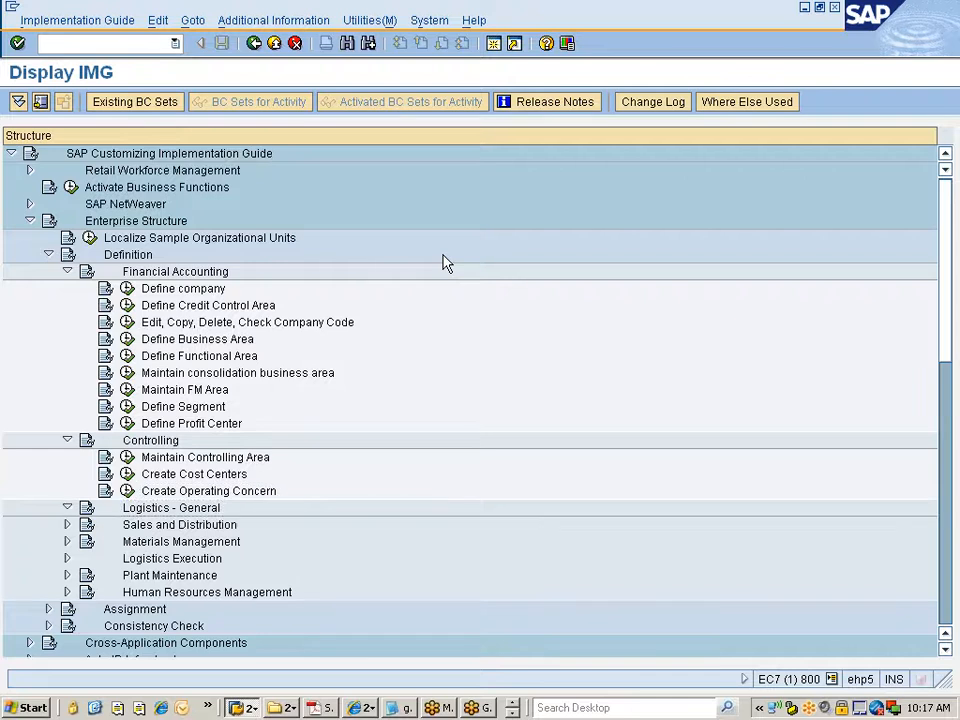
pyautogui.press('Right')
pyautogui.press('Down')
pyautogui.press('Down')
pyautogui.press('Down')
pyautogui.press('Down')
pyautogui.press('Down')
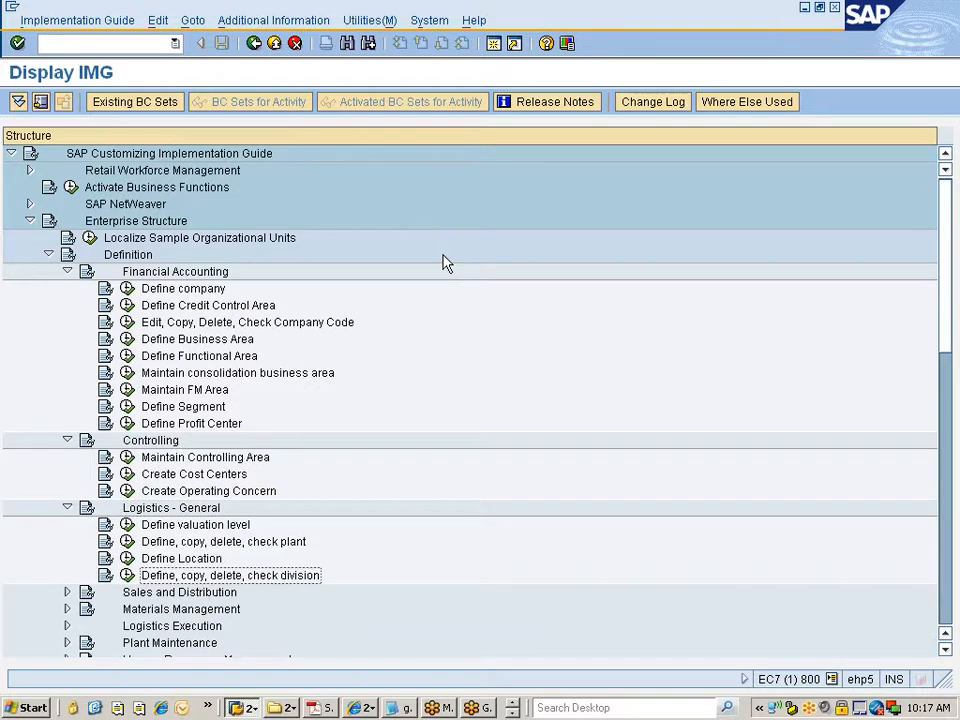
pyautogui.press('Right')
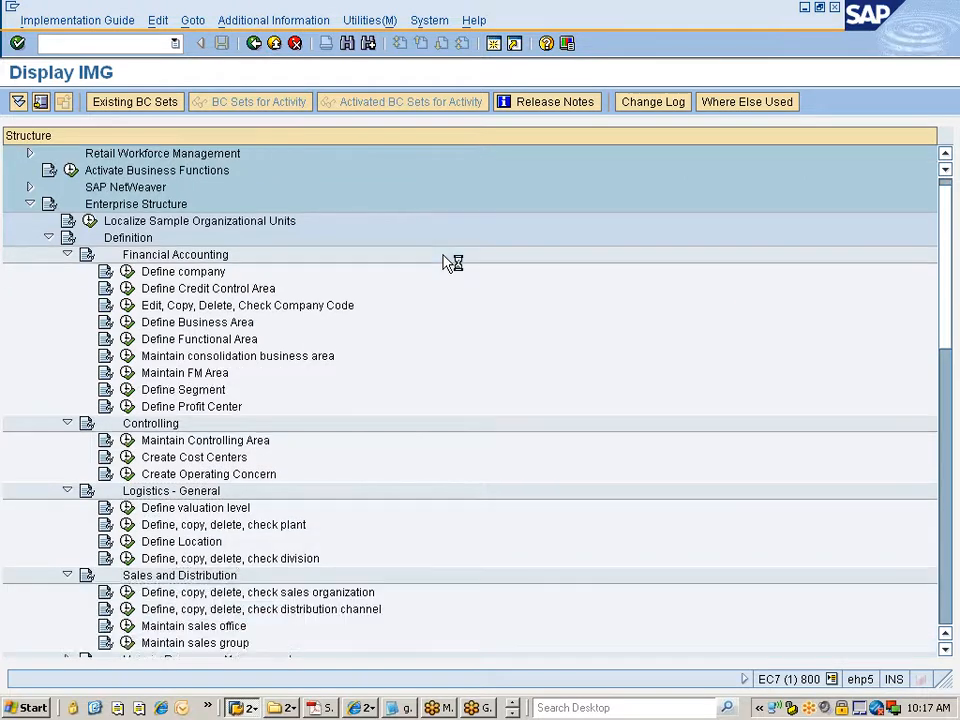
# Step: Collapse the Controlling, Logistics - General, Financial Accounting, and Sales and Distribution nodes under Definition
pyautogui.press('Up')
pyautogui.press('Up')
pyautogui.press('Up')
pyautogui.press('Up')
pyautogui.press('Up')
pyautogui.press('Up')
pyautogui.press('Up')
pyautogui.press('Up')
pyautogui.press('Up')
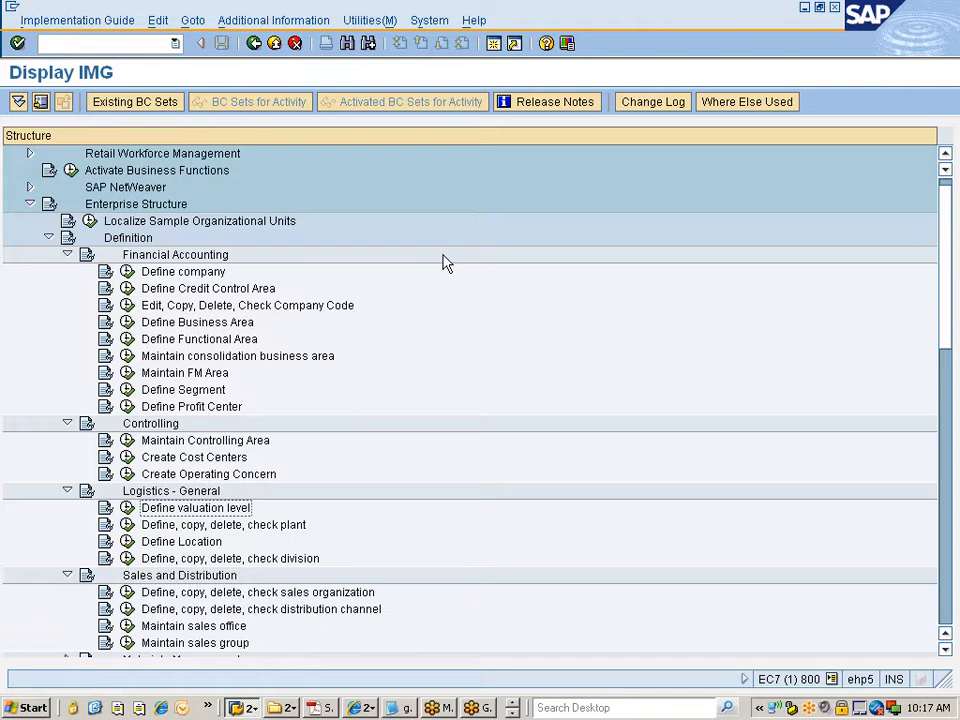
pyautogui.press('Left')
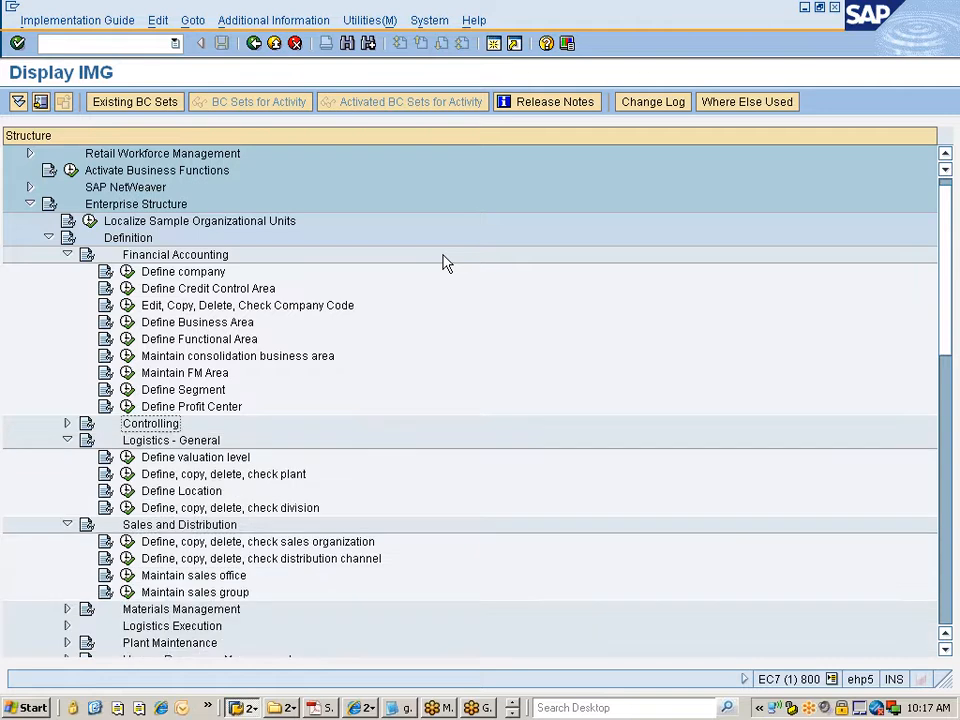
pyautogui.press('Down')
pyautogui.press('Left')
pyautogui.press('Up')
pyautogui.press('Up')
pyautogui.press('Up')
pyautogui.press('Up')
pyautogui.press('Up')
pyautogui.press('Up')
pyautogui.press('Up')
pyautogui.press('Up')
pyautogui.press('Up')
pyautogui.press('Up')
pyautogui.press('Up')
pyautogui.press('Left')
pyautogui.press('Down')
pyautogui.press('Down')
pyautogui.press('Down')
pyautogui.press('Left')
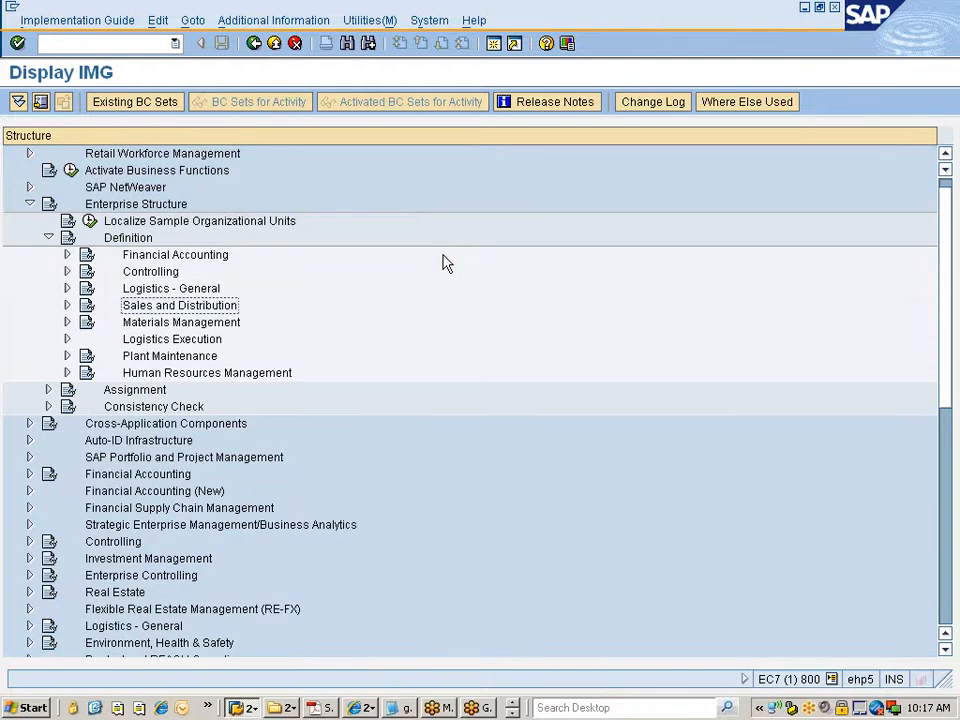
# Step: Step through Materials Management and Logistics Execution under Definition and expand the Plant Maintenance node
pyautogui.press('Down')
pyautogui.press('Up')
pyautogui.press('Down')
pyautogui.press('Down')
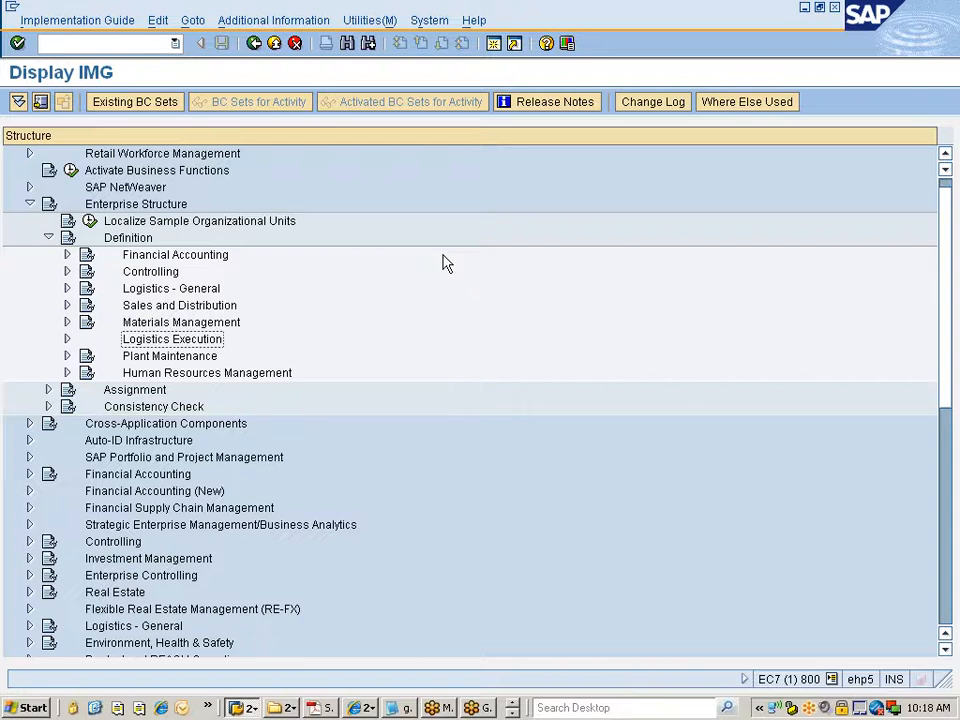
pyautogui.press('Down')
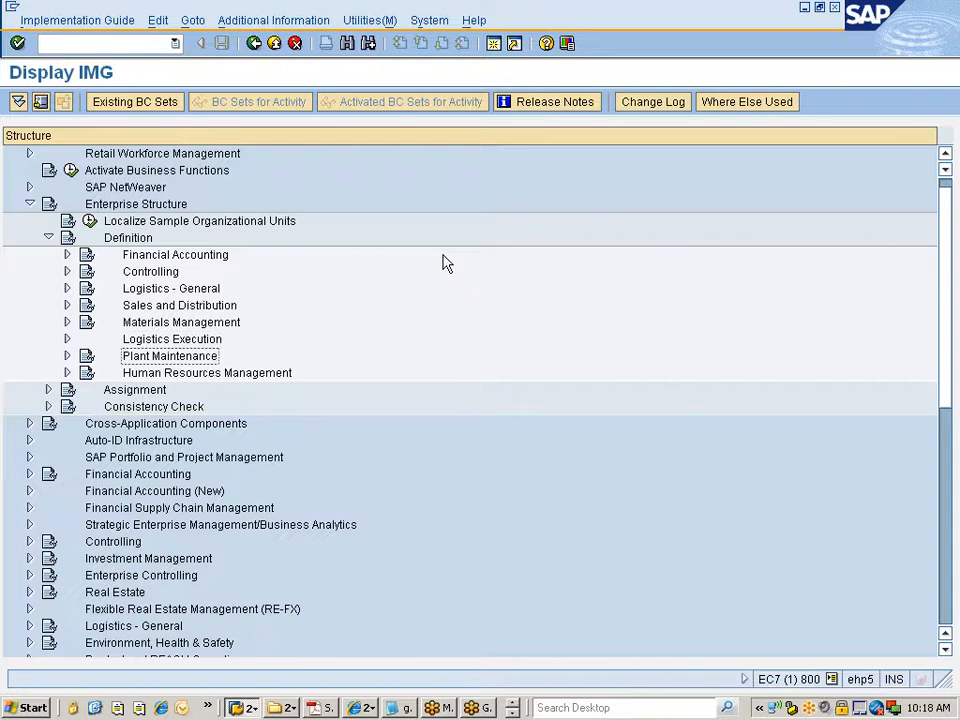
pyautogui.press('Right')
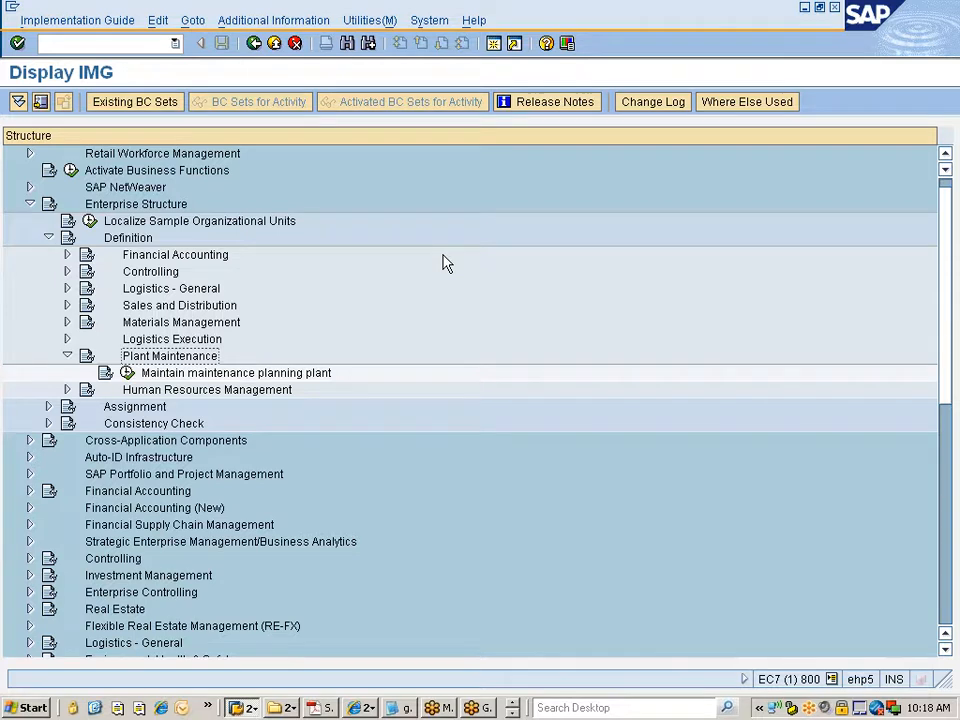
# Step: Expand the Human Resources Management node under Definition and step through Personnel Areas, Personnel Subareas and Employee Groups
pyautogui.press('Down')
pyautogui.press('Down')
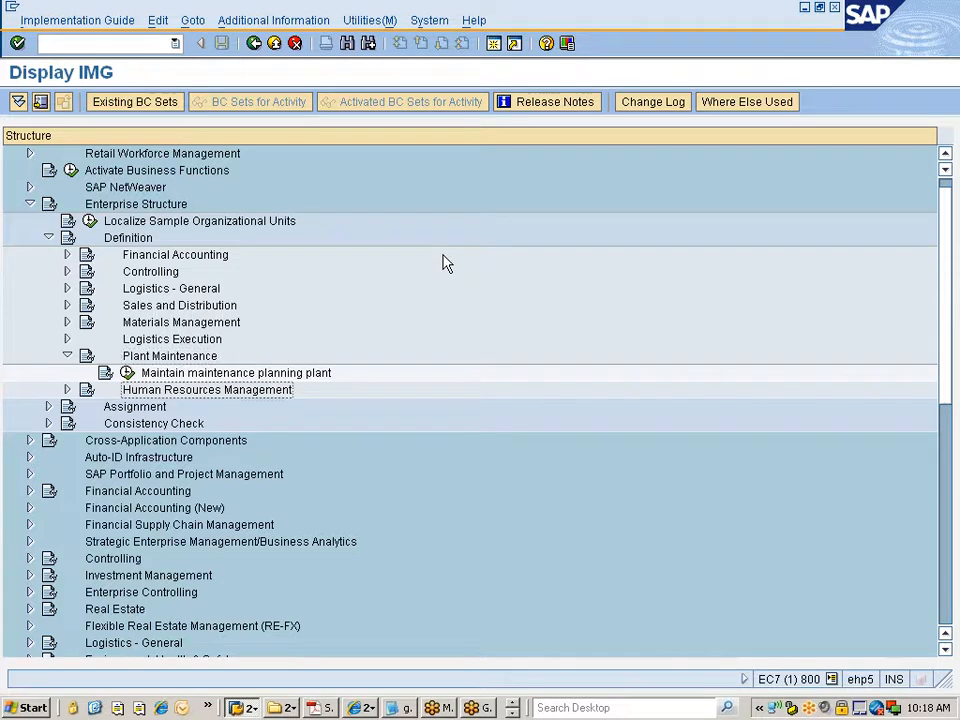
pyautogui.press('Right')
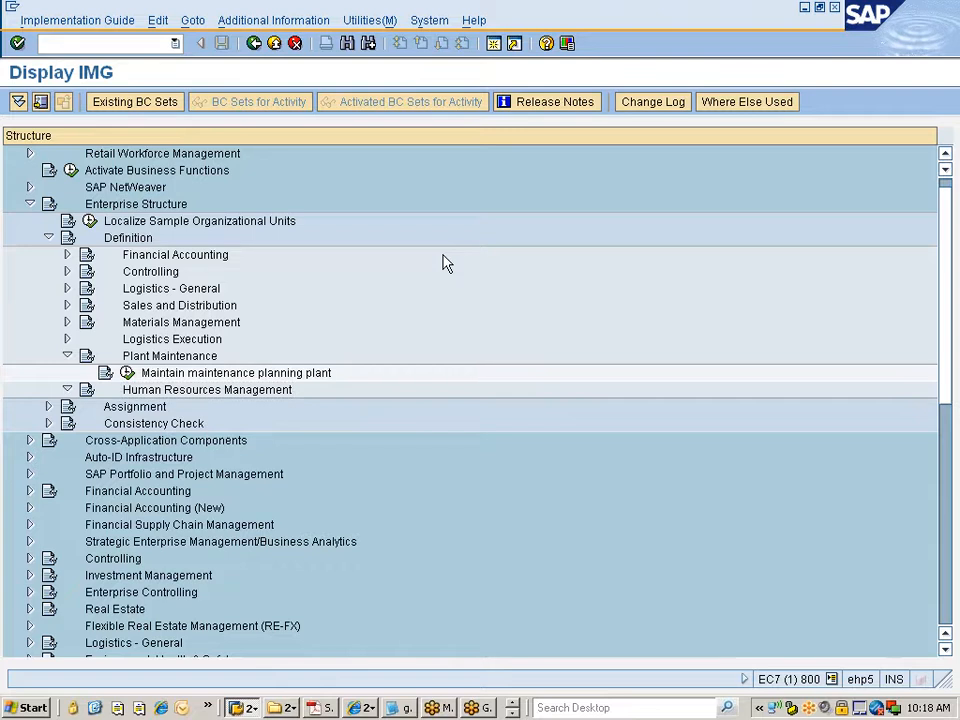
pyautogui.press('Down')
pyautogui.press('Down')
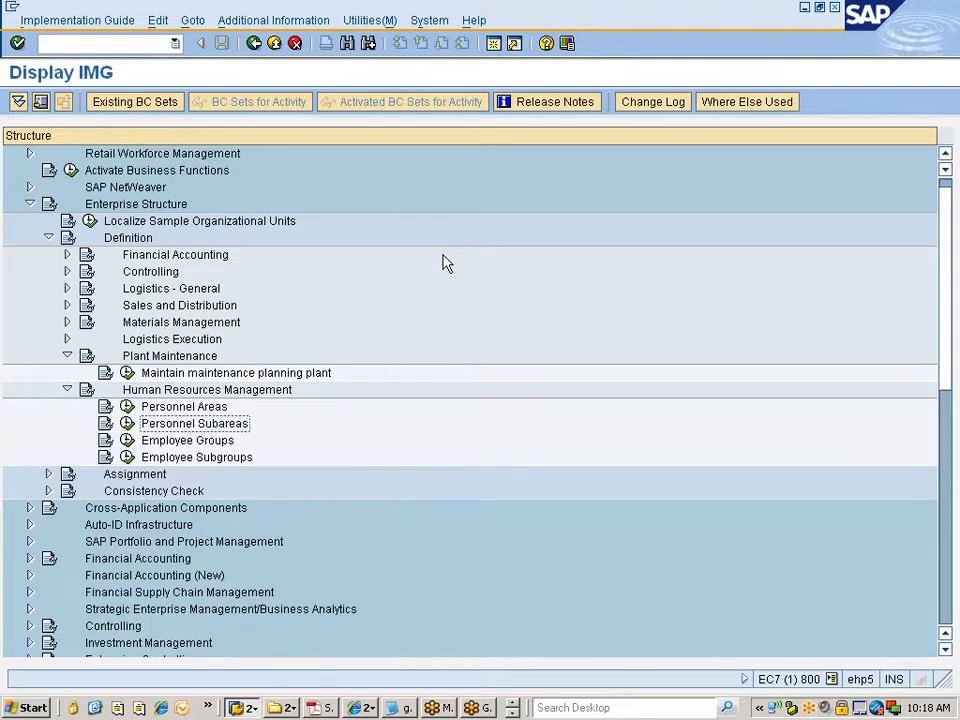
pyautogui.press('Up')
pyautogui.press('Down')
pyautogui.press('Down')
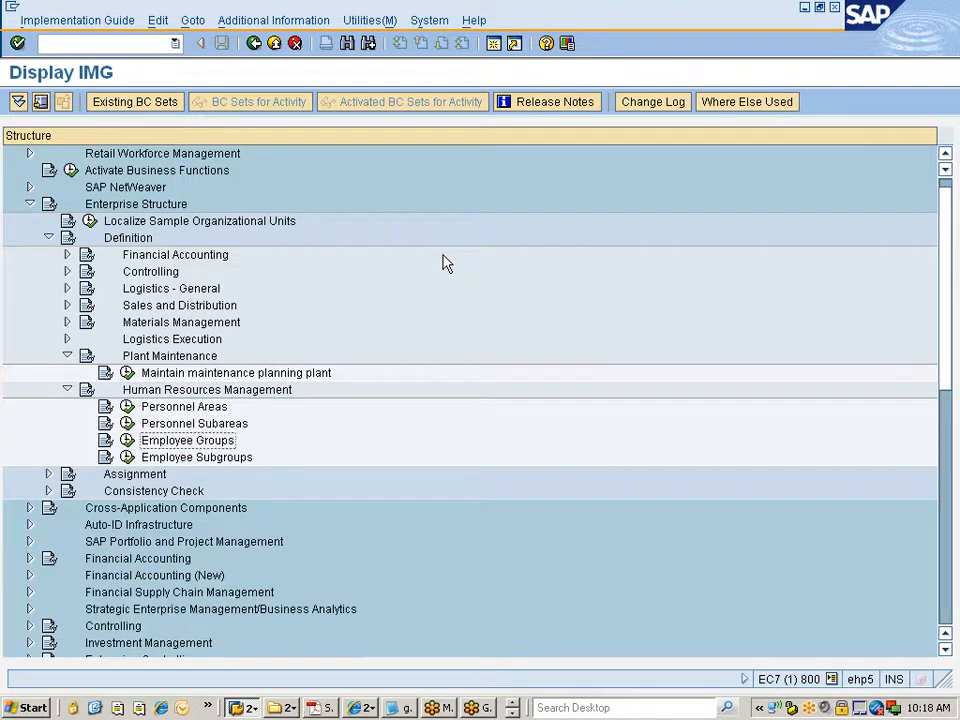
# Step: Return to the Human Resources Management node under Definition and collapse it
pyautogui.press('Up')
pyautogui.press('Up')
pyautogui.press('Up')
pyautogui.press('Up')
pyautogui.press('Down')
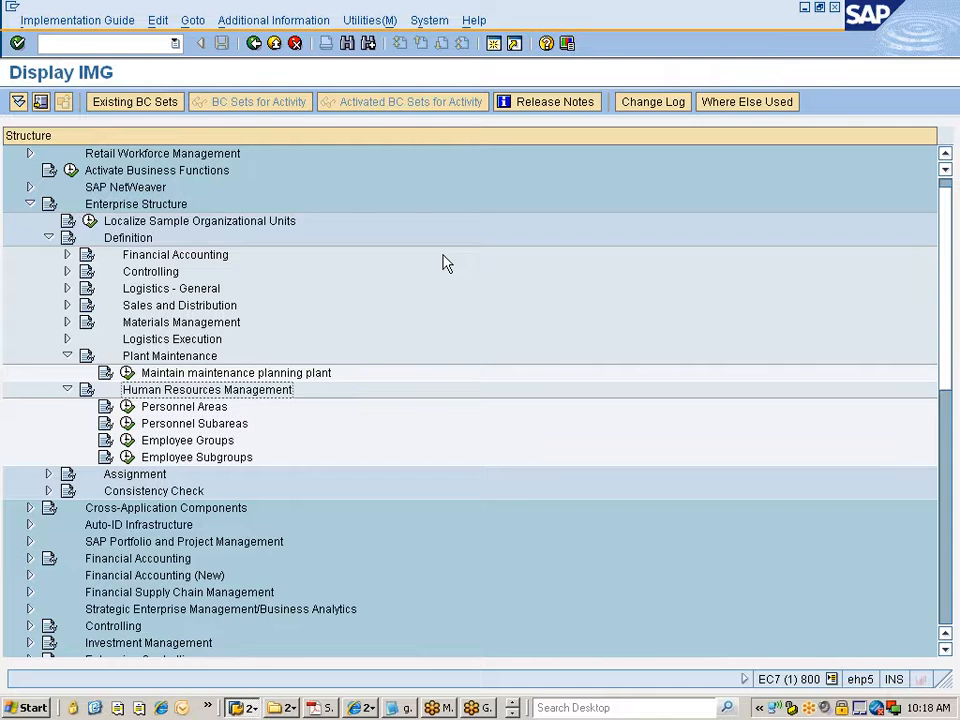
pyautogui.press('Left')
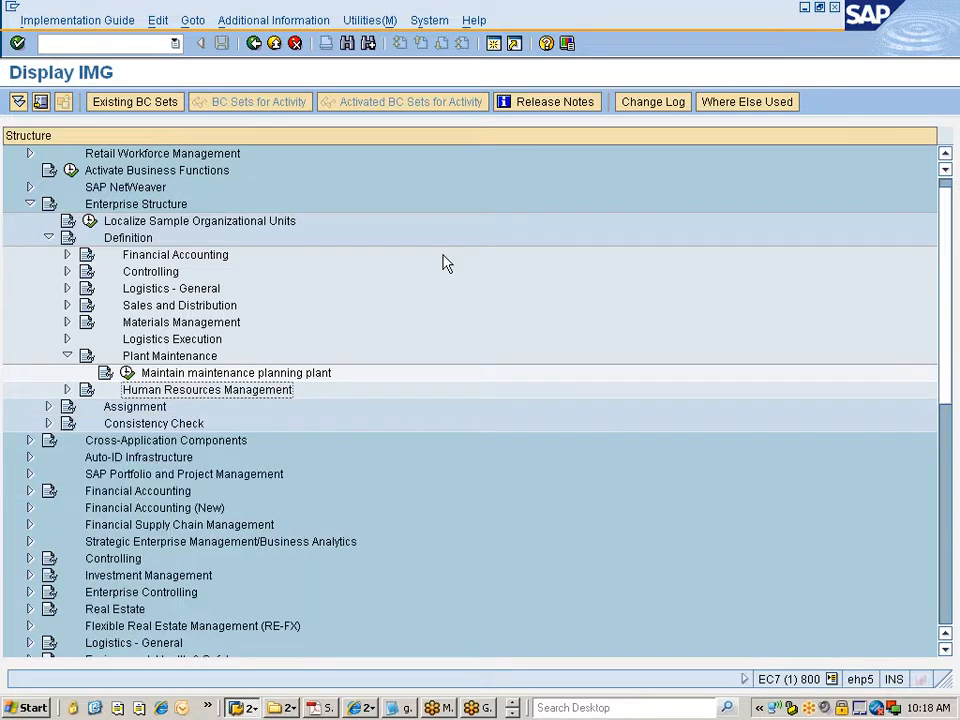
# Step: Collapse the Plant Maintenance node under Definition
pyautogui.press('Up')
pyautogui.press('Up')
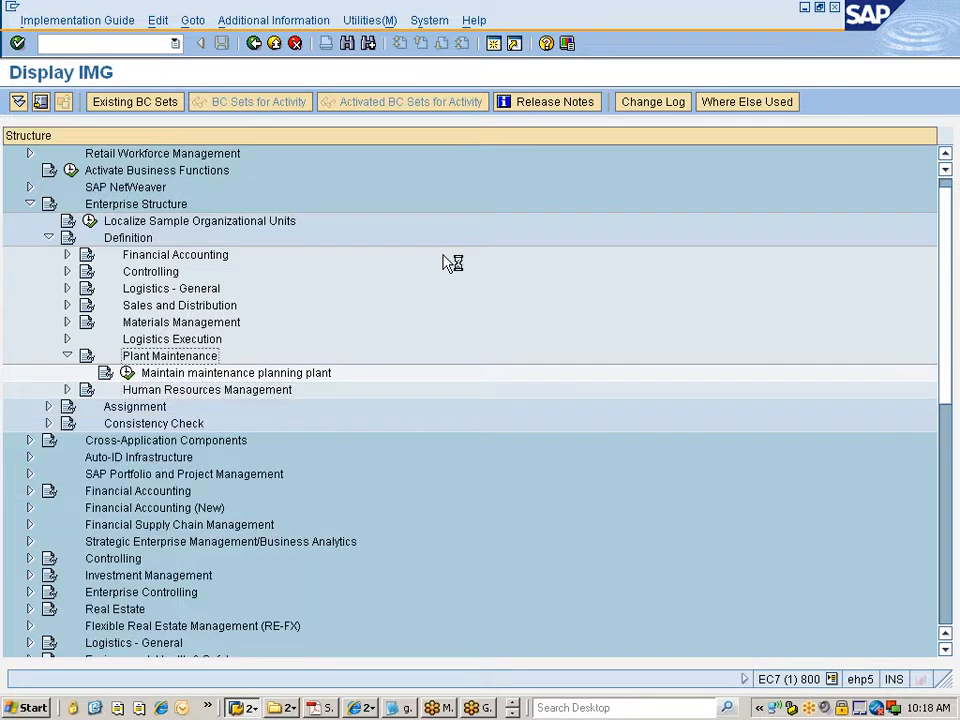
pyautogui.press('Left')
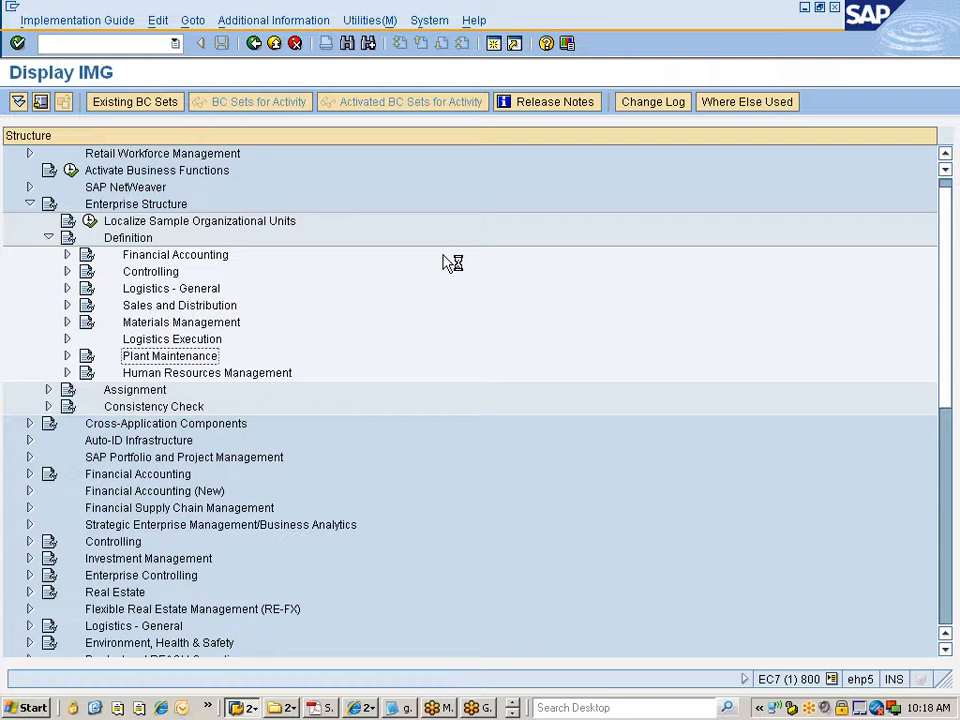
# Step: Expand the Logistics Execution node under Definition to view its activities and collapse it again
pyautogui.press('Up')
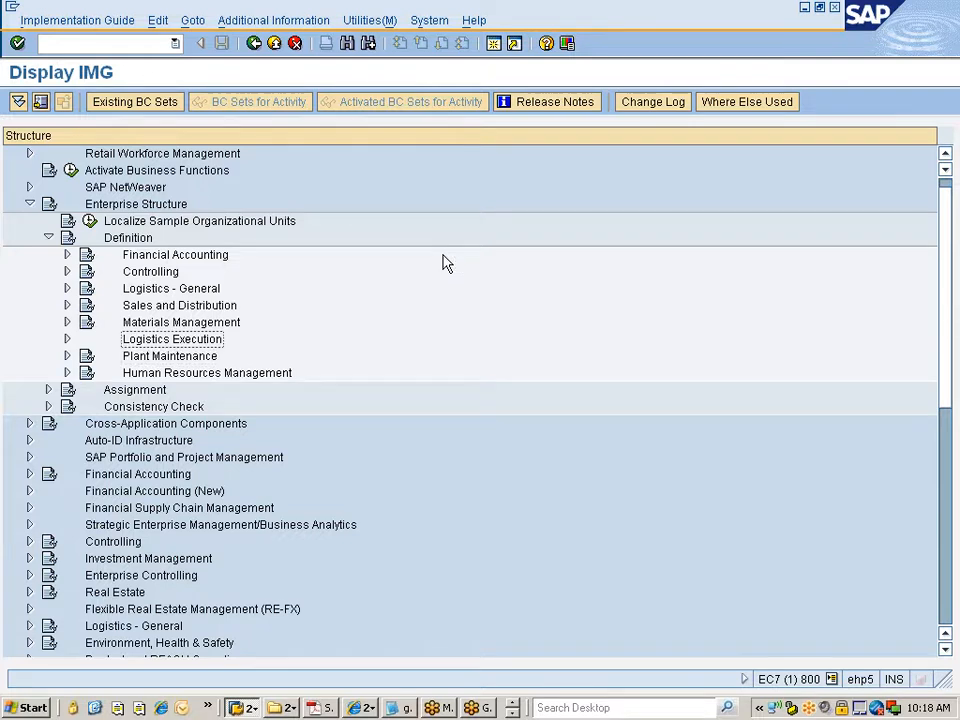
pyautogui.press('Right')
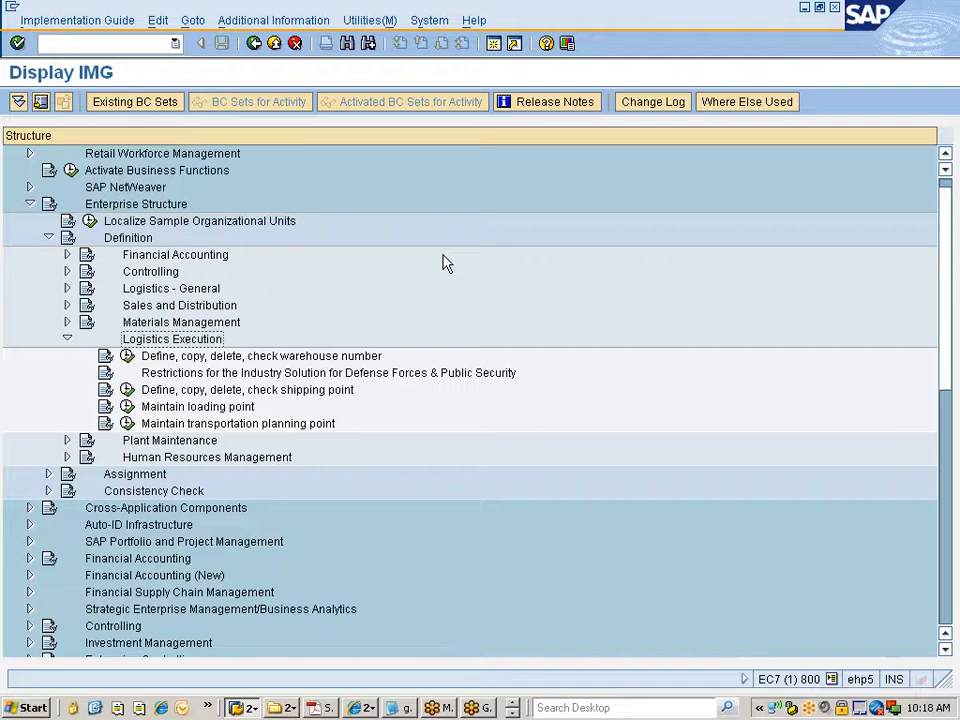
pyautogui.press('Down')
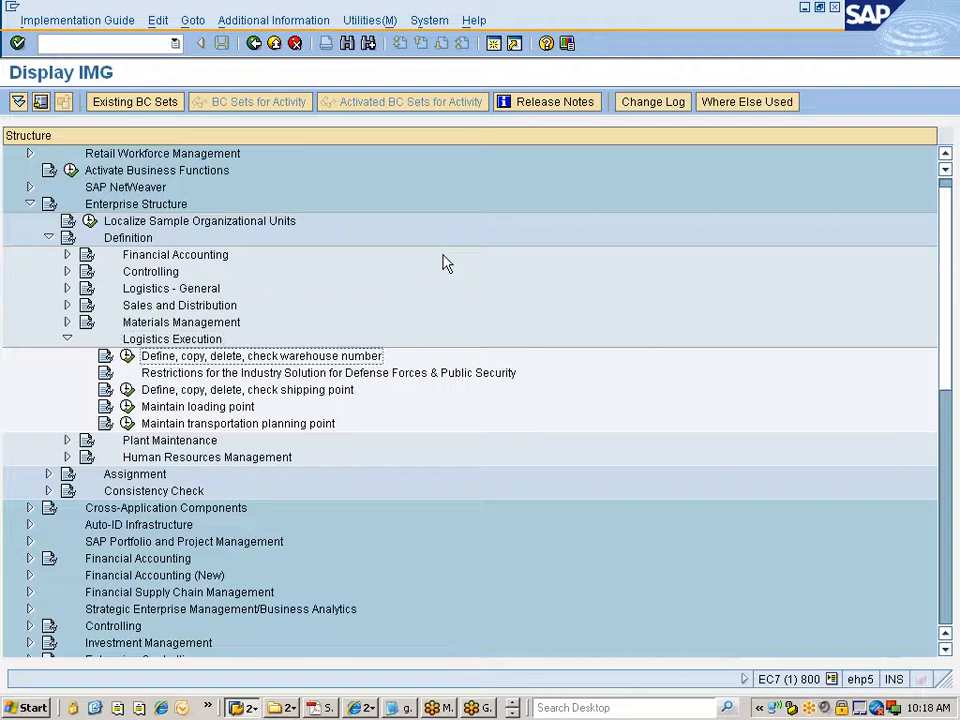
pyautogui.press('Up')
pyautogui.press('Left')
pyautogui.press('Up')
pyautogui.press('Up')
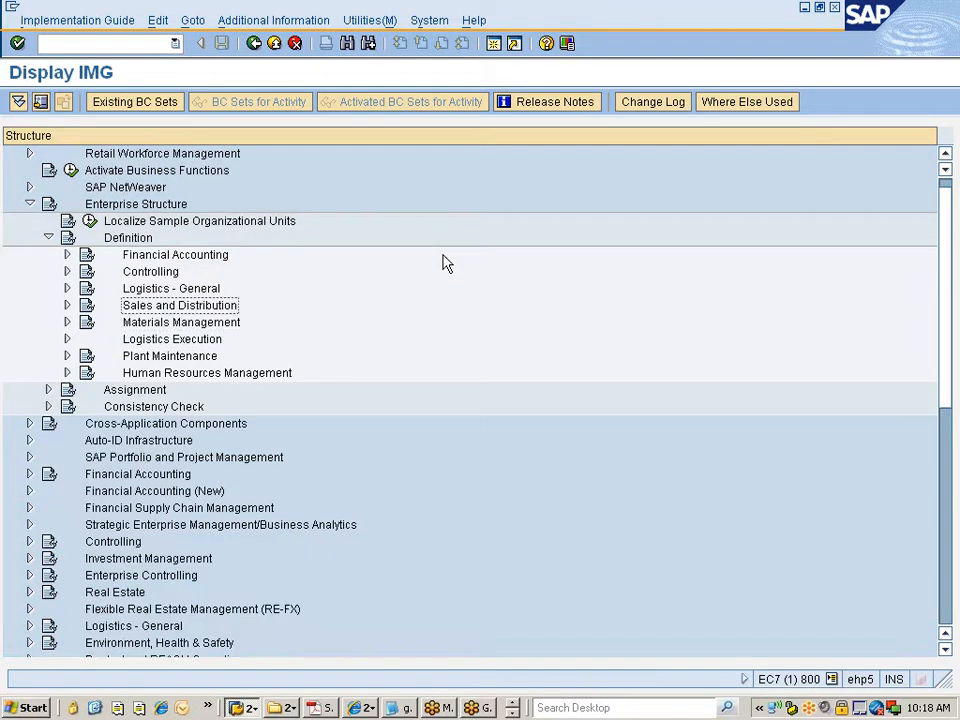
# Step: Briefly expand the Logistics - General node under Definition, collapse it, and move up to Financial Accounting
pyautogui.press('Up')
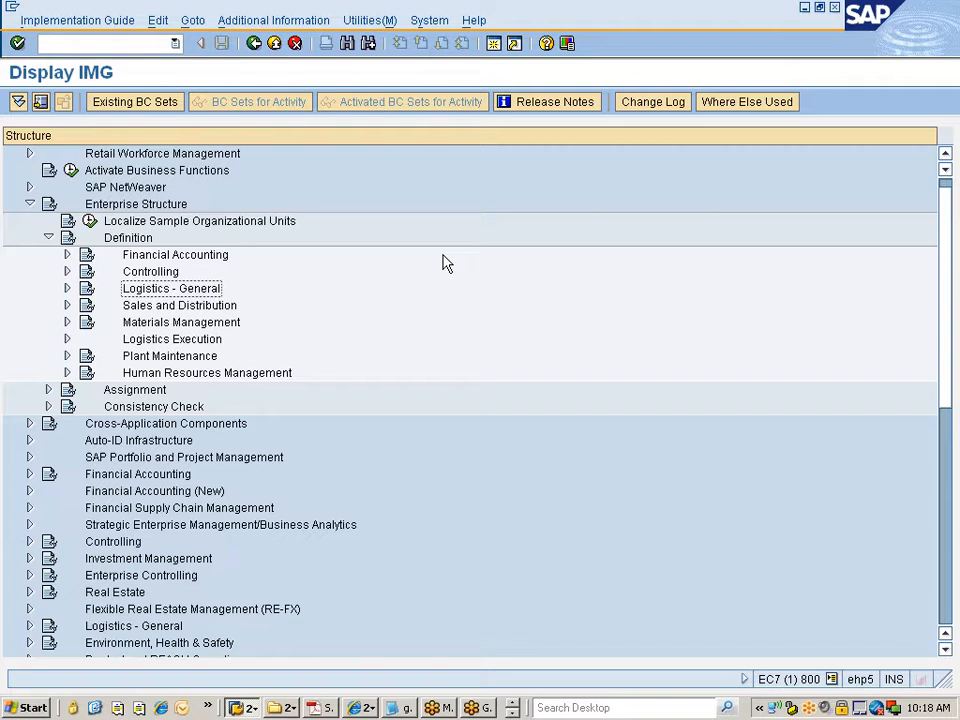
pyautogui.press('Right')
pyautogui.press('Left')
pyautogui.press('Up')
pyautogui.press('Up')
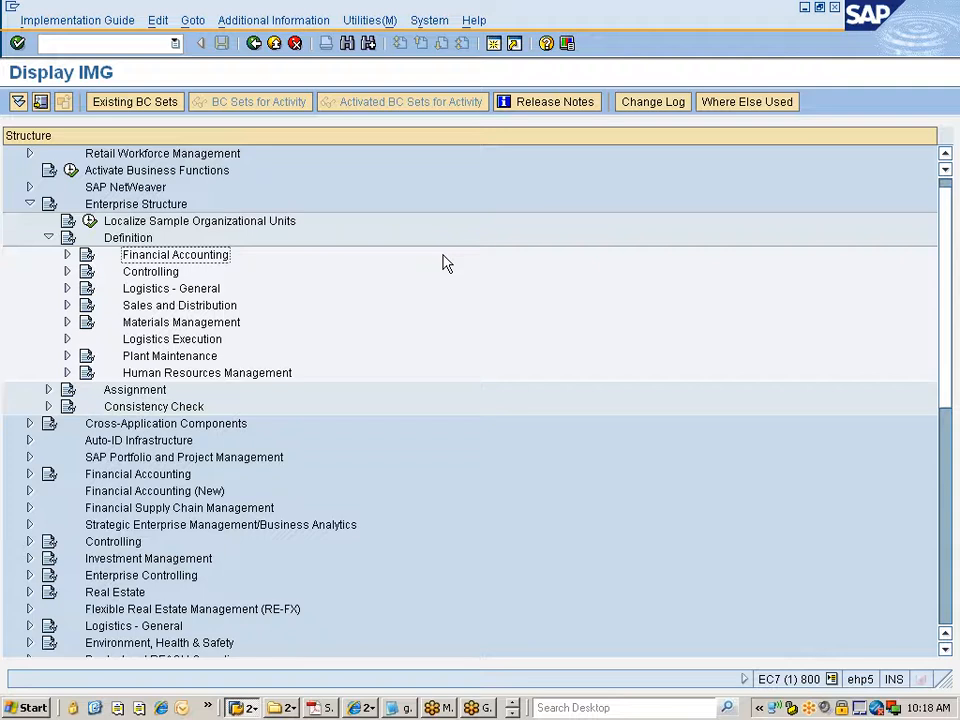
# Step: Expand the Financial Accounting node under Definition and move to the Define Credit Control Area activity
pyautogui.press('Up')
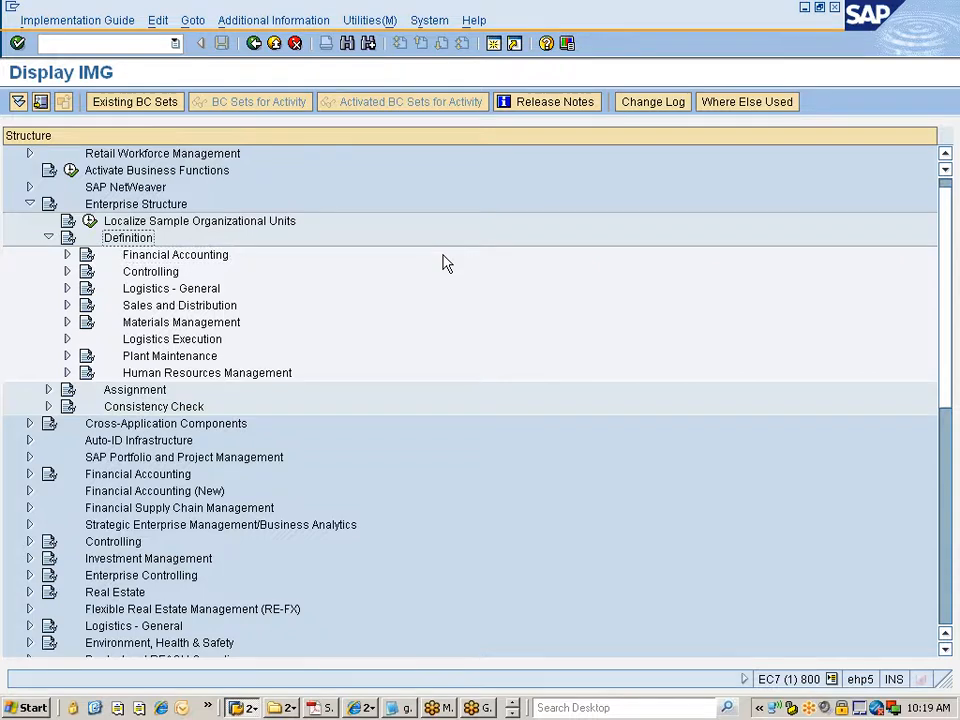
pyautogui.press('Down')
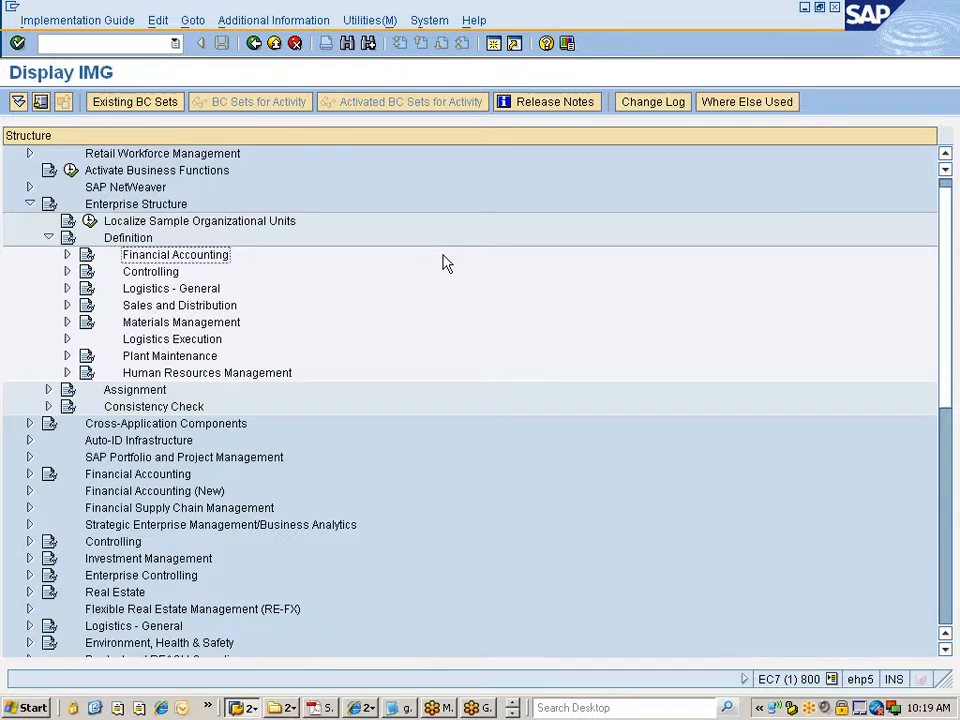
pyautogui.press('Right')
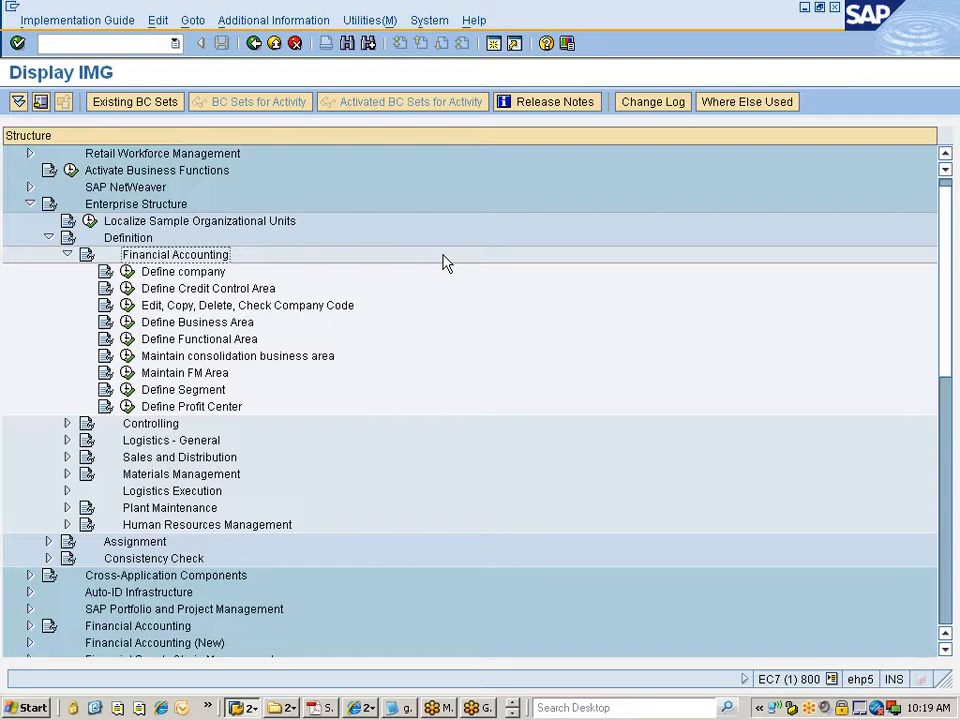
pyautogui.press('Down')
pyautogui.press('Down')
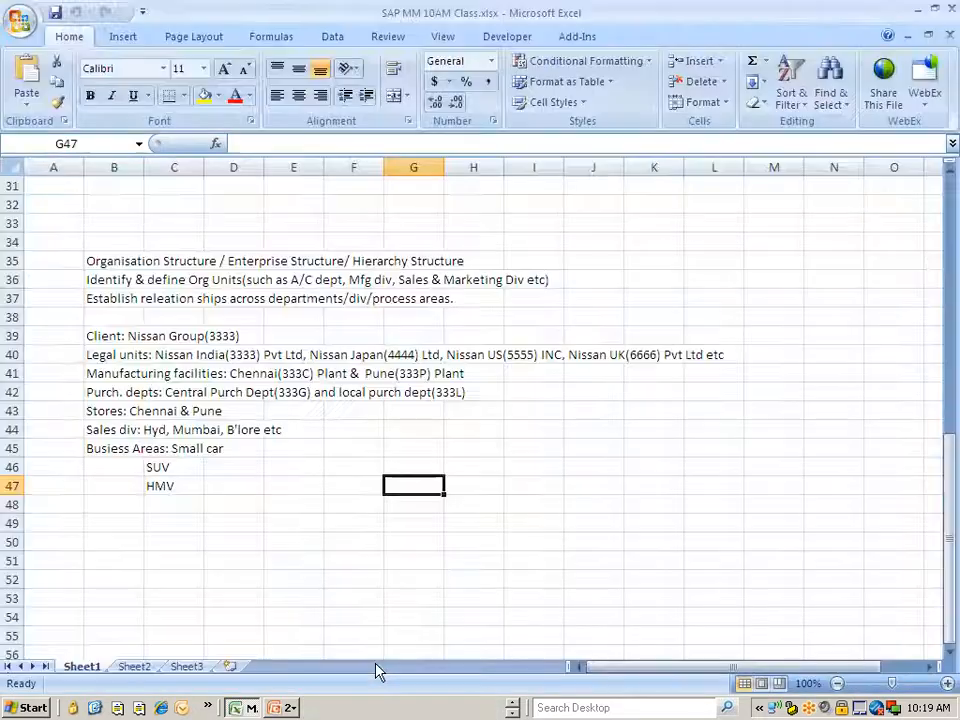
# Step: Switch to the SAP Organizational Structures entity relationship diagram slide to examine it, and return to the SAP Display IMG window
pyautogui.hotkey('alt', 'Tab')
pyautogui.hotkey('alt', 'Tab')
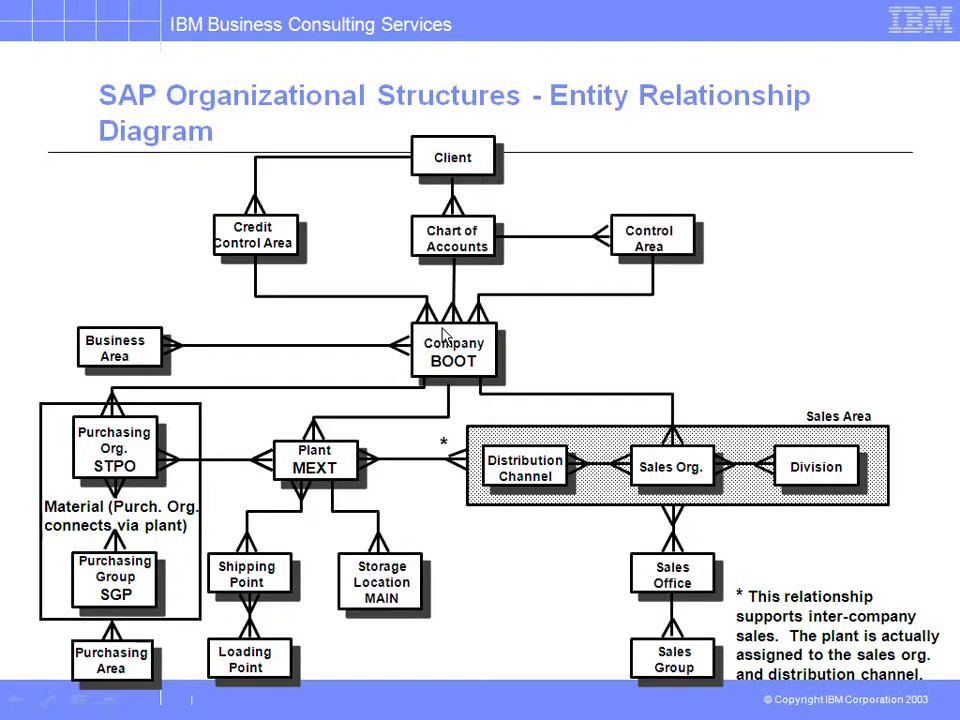
pyautogui.hotkey('alt', 'Tab')
pyautogui.hotkey('alt', 'Tab')
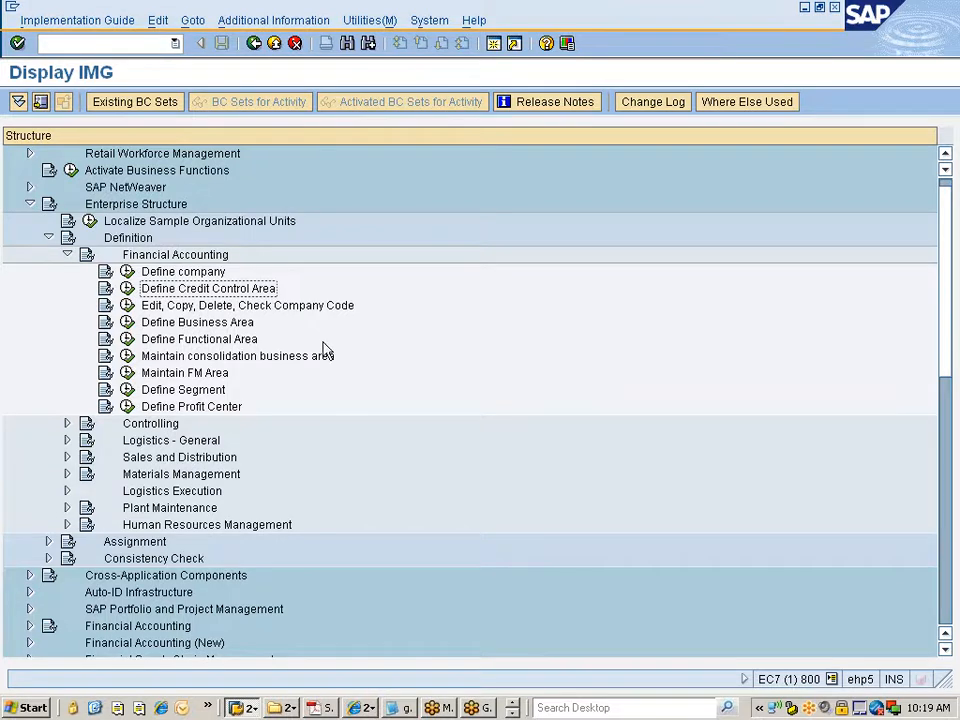
# Step: Select the Define company activity and consult the organisation structure notes in the Excel workbook SAP MM 10AM Class.xlsx before returning to SAP
pyautogui.click(188, 274)
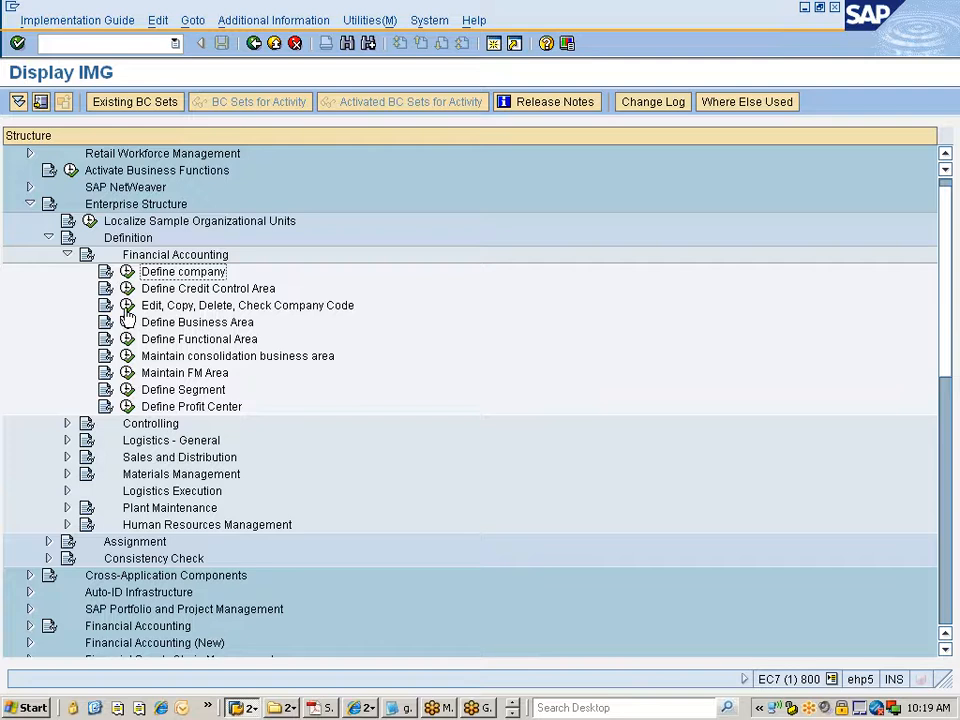
pyautogui.click(511, 712)
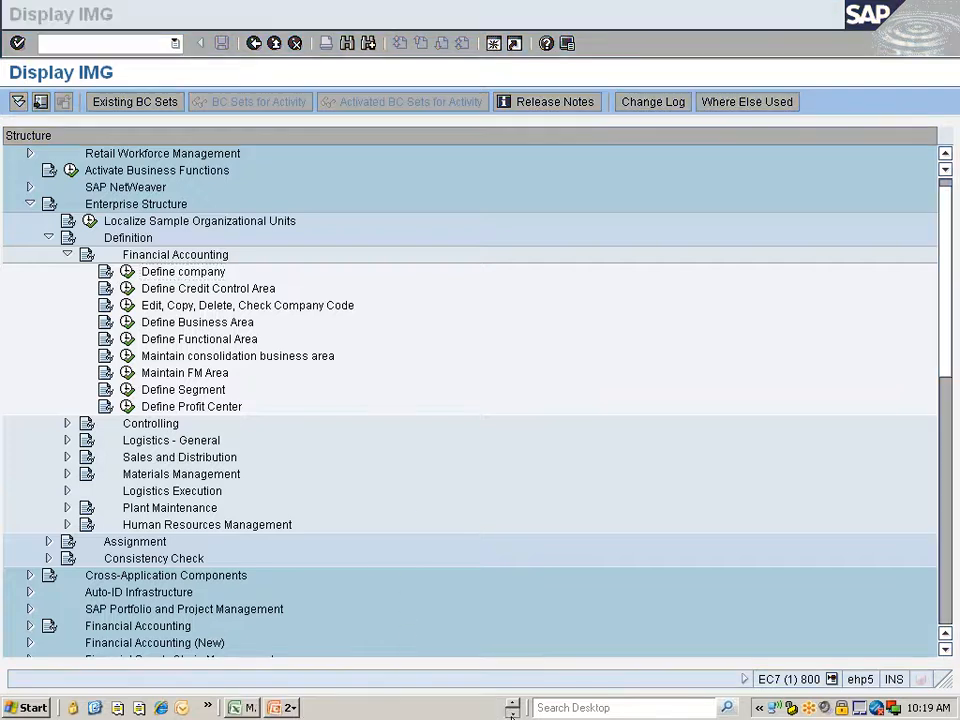
pyautogui.click(248, 708)
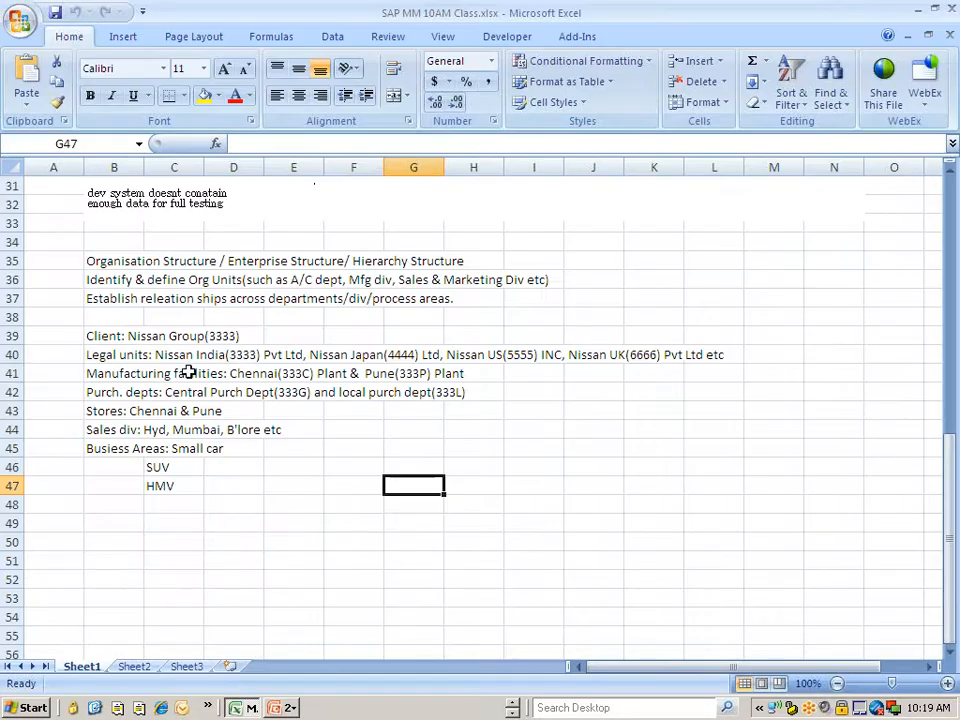
pyautogui.hotkey('alt', 'Tab')
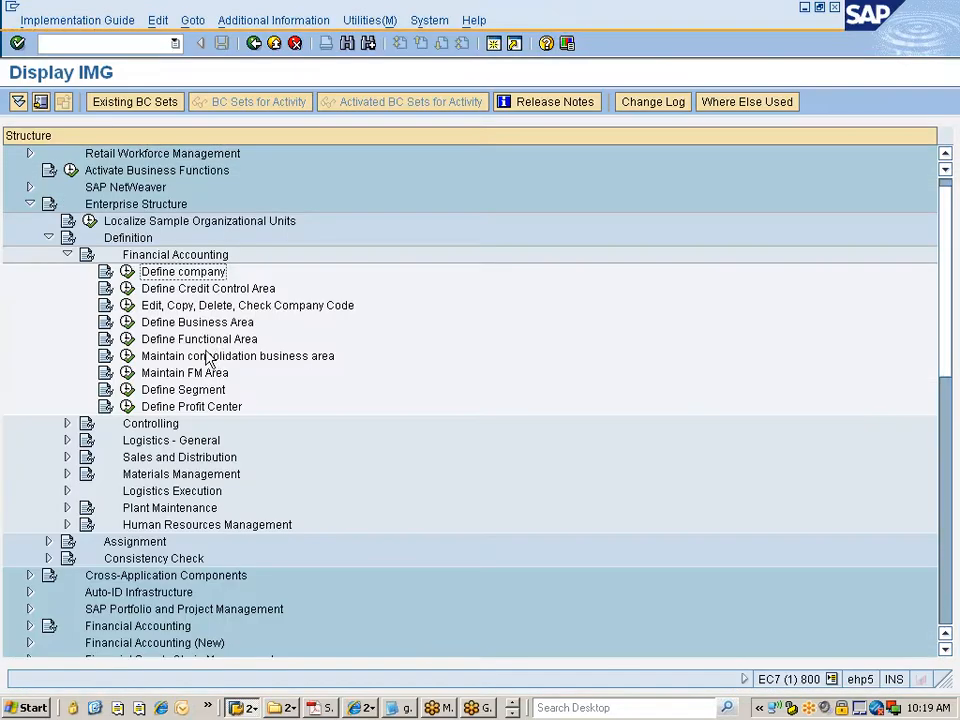
# Step: Open the Define company activity and point out the entry counter below the company list
pyautogui.click(128, 274)
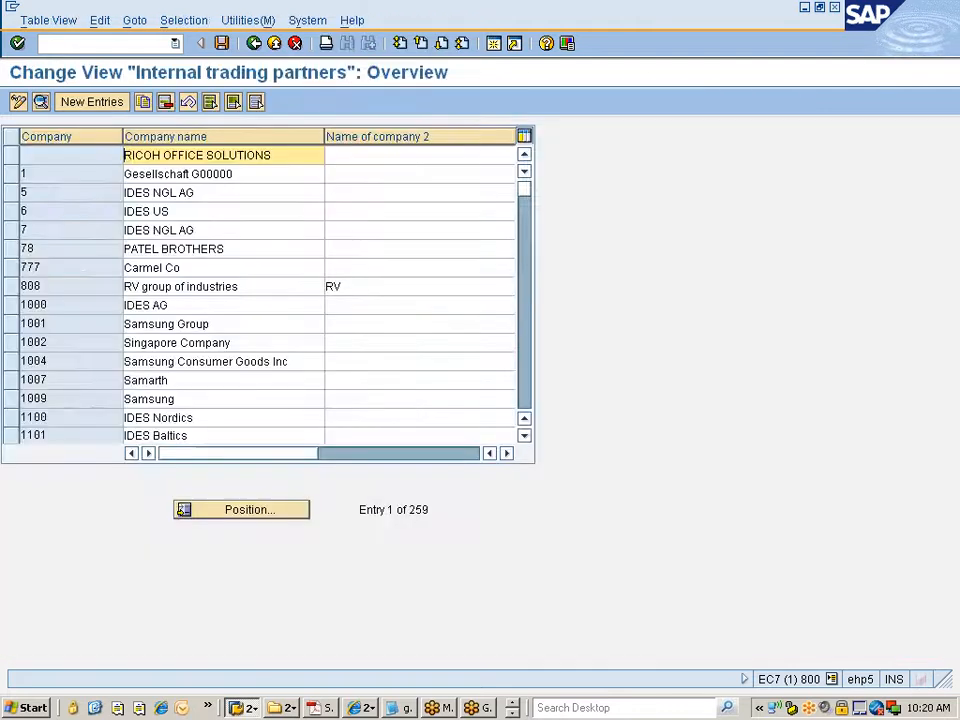
pyautogui.moveTo(320, 510); pyautogui.dragTo(430, 510)
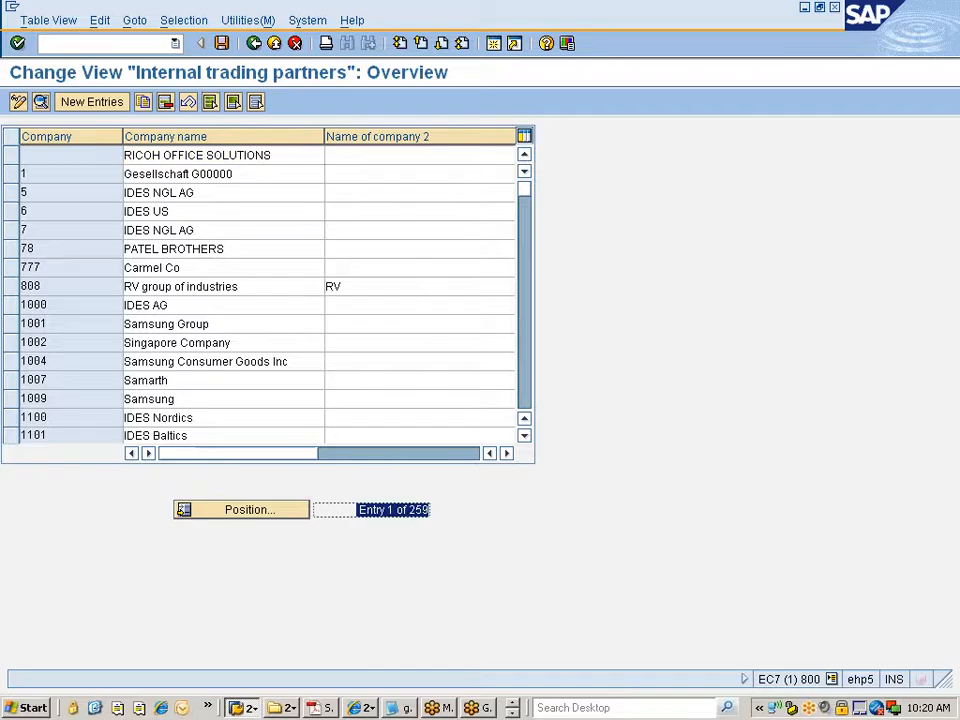
pyautogui.click(429, 510)
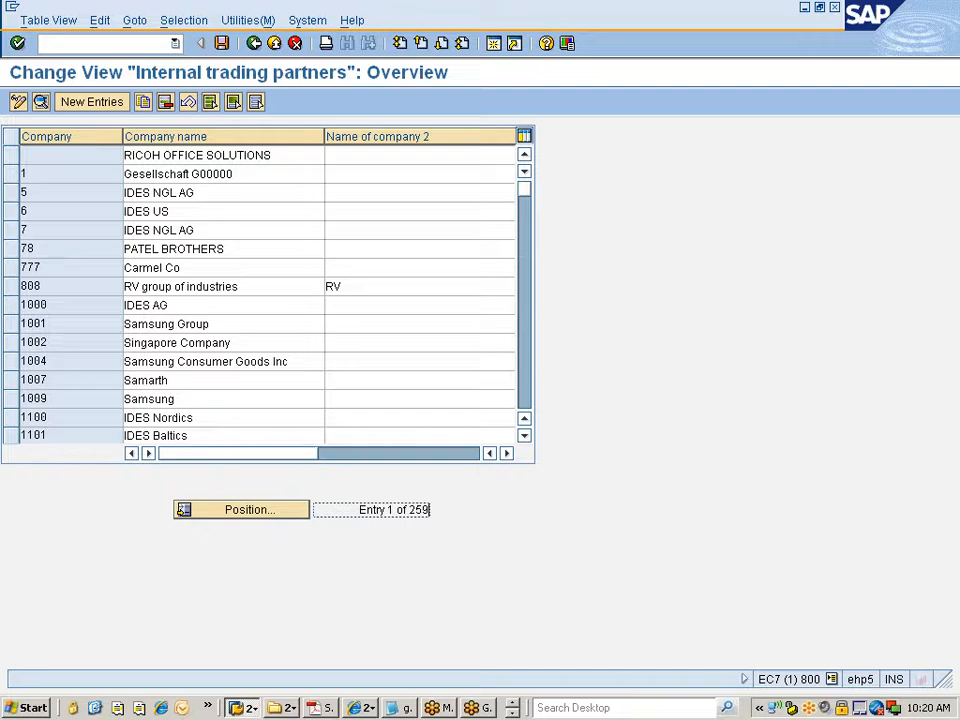
# Step: Select company 1, Gesellschaft G00000, in the company list and copy it as a new entry
pyautogui.click(9, 176)
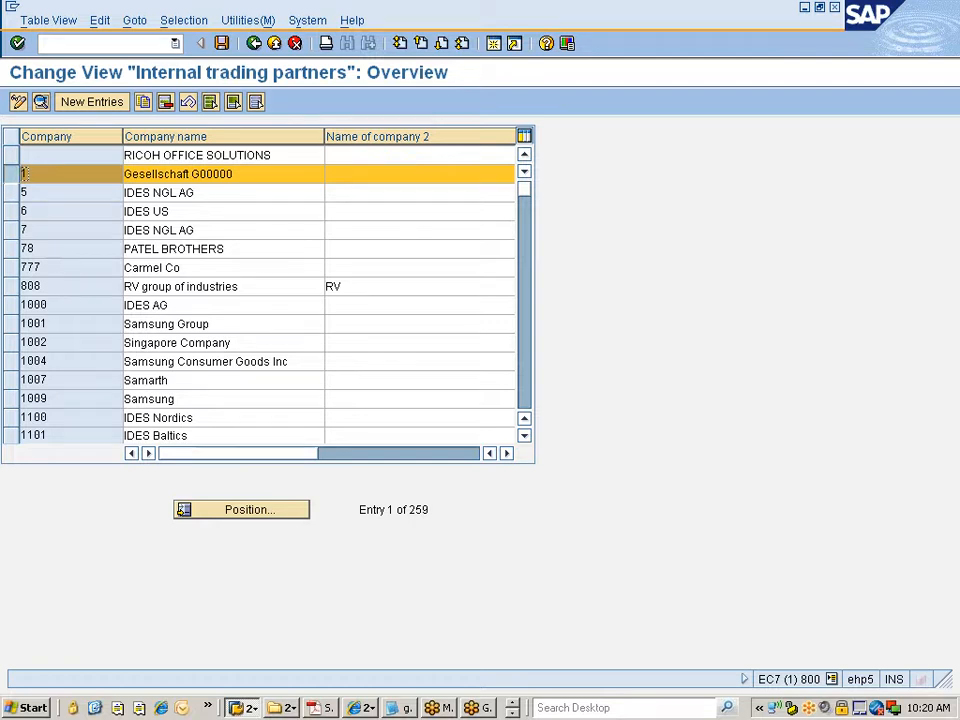
pyautogui.click(12, 175)
pyautogui.click(164, 174)
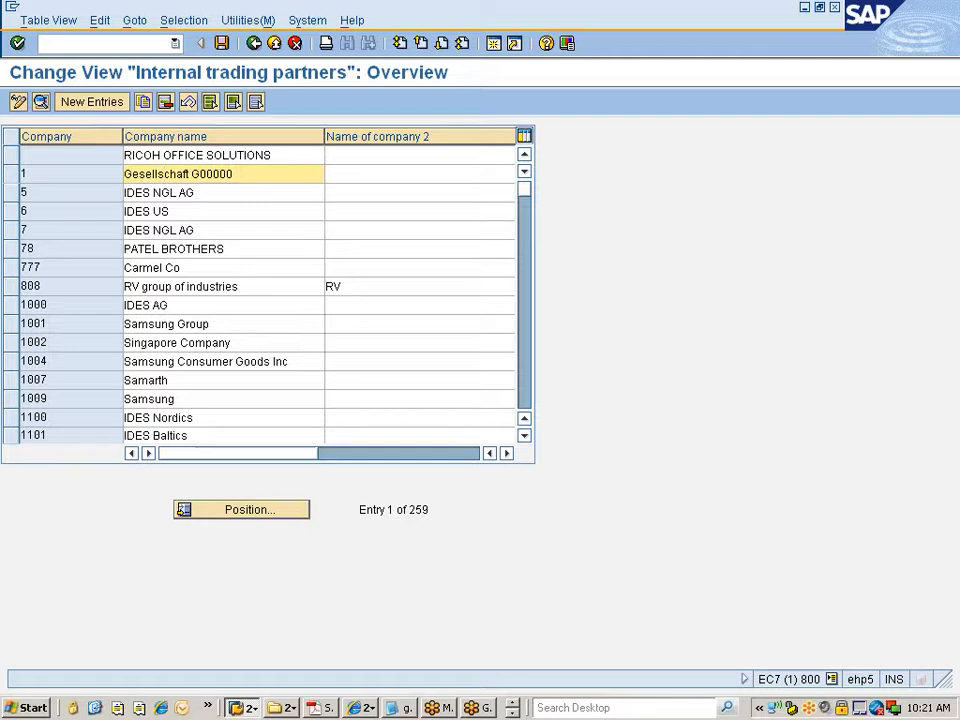
pyautogui.click(12, 174)
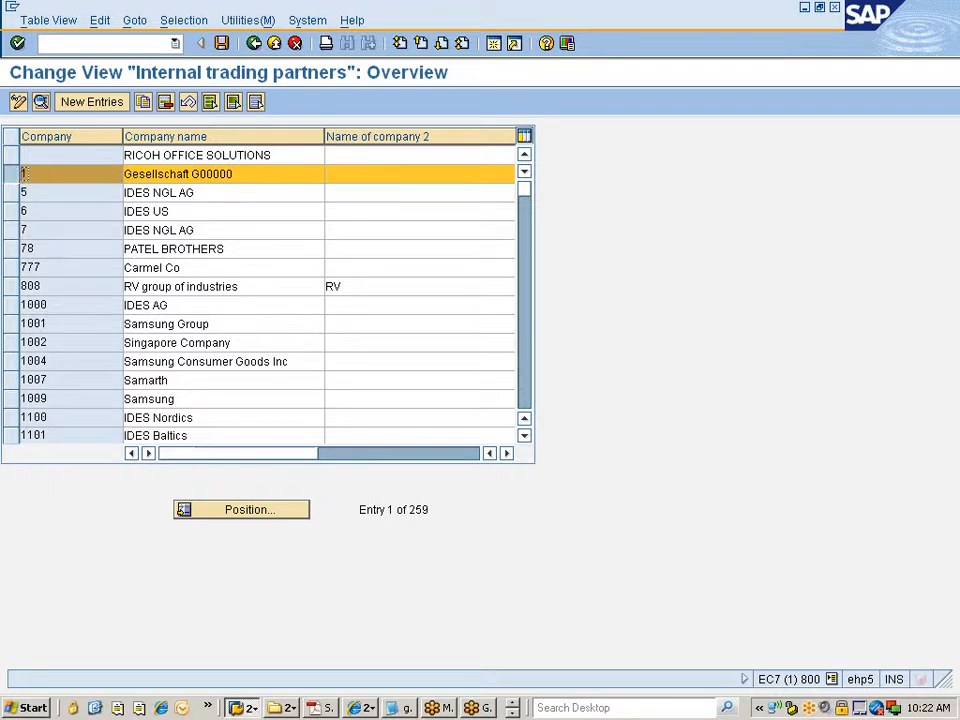
pyautogui.click(145, 105)
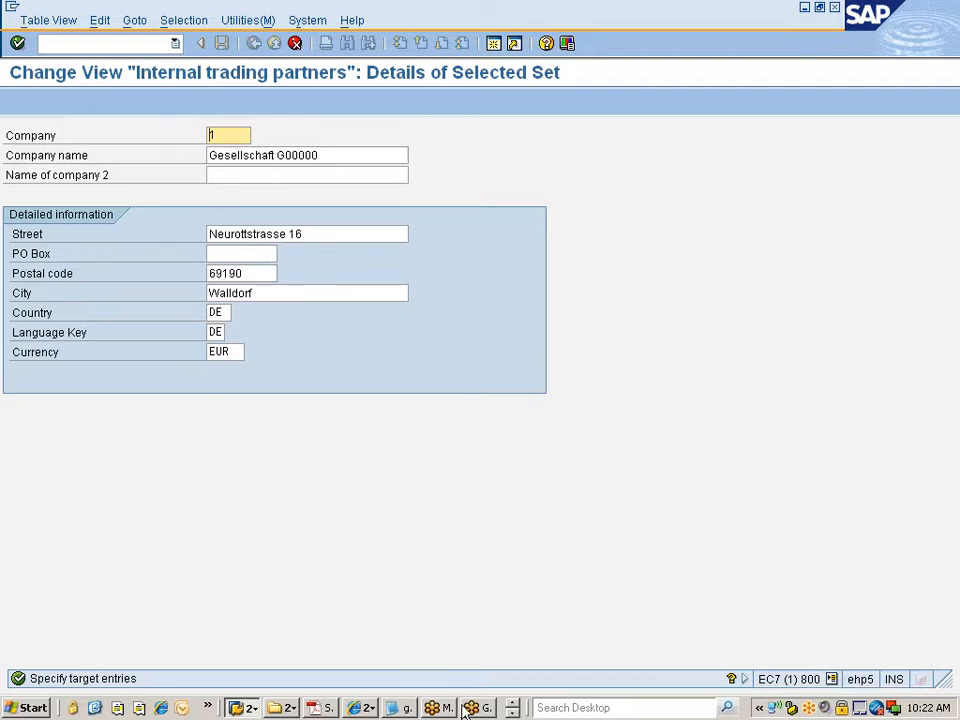
# Step: Look up the client line in the Excel class notes and return to the copied company's details in SAP
pyautogui.click(513, 713)
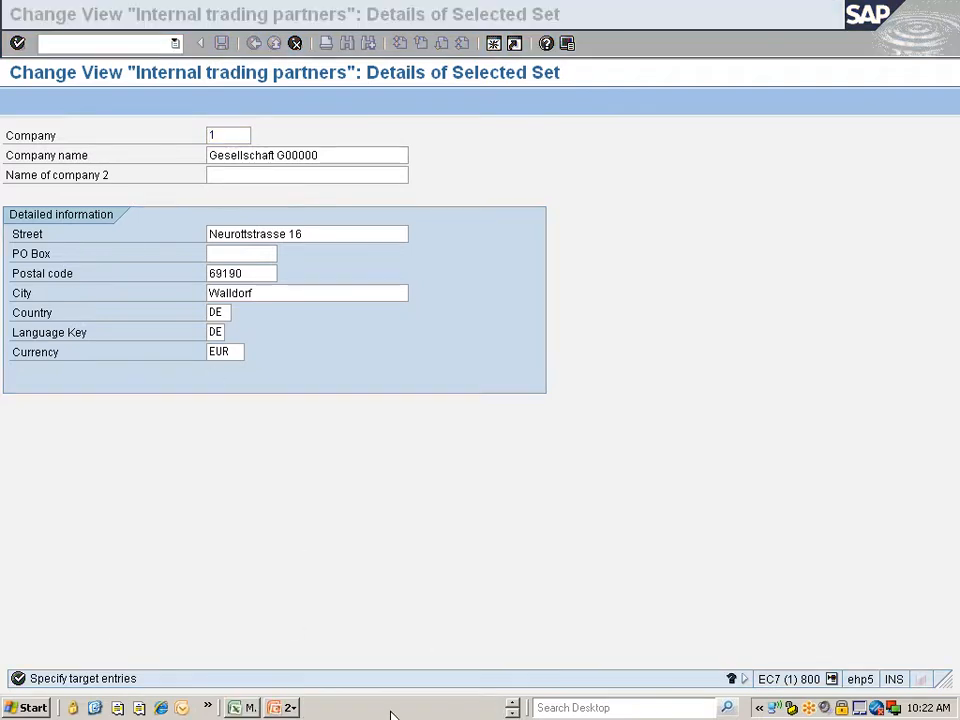
pyautogui.click(243, 708)
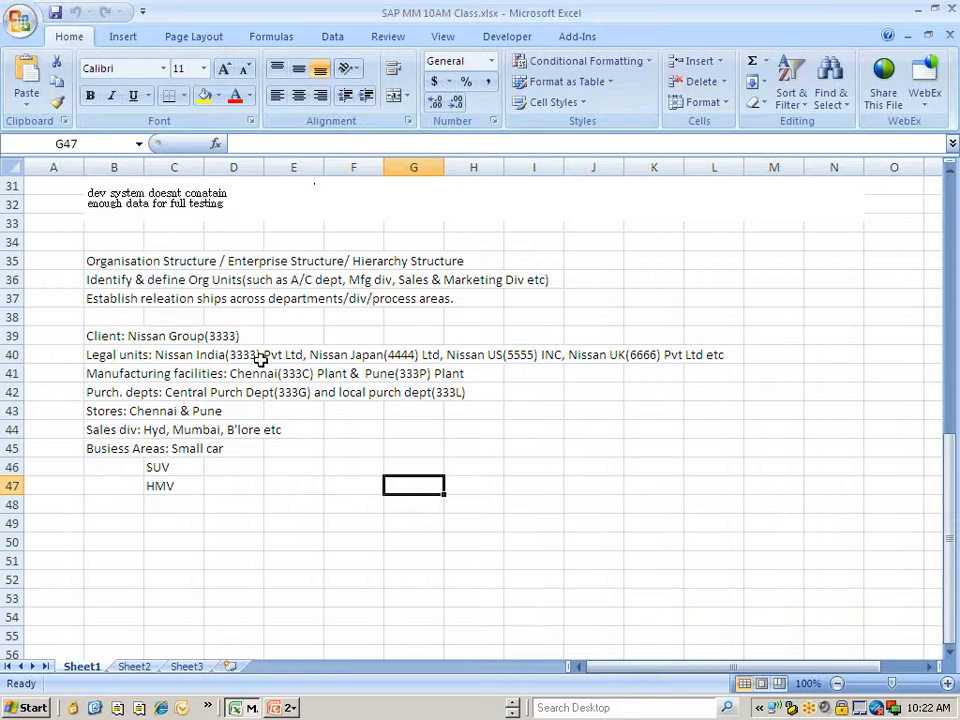
pyautogui.click(118, 338)
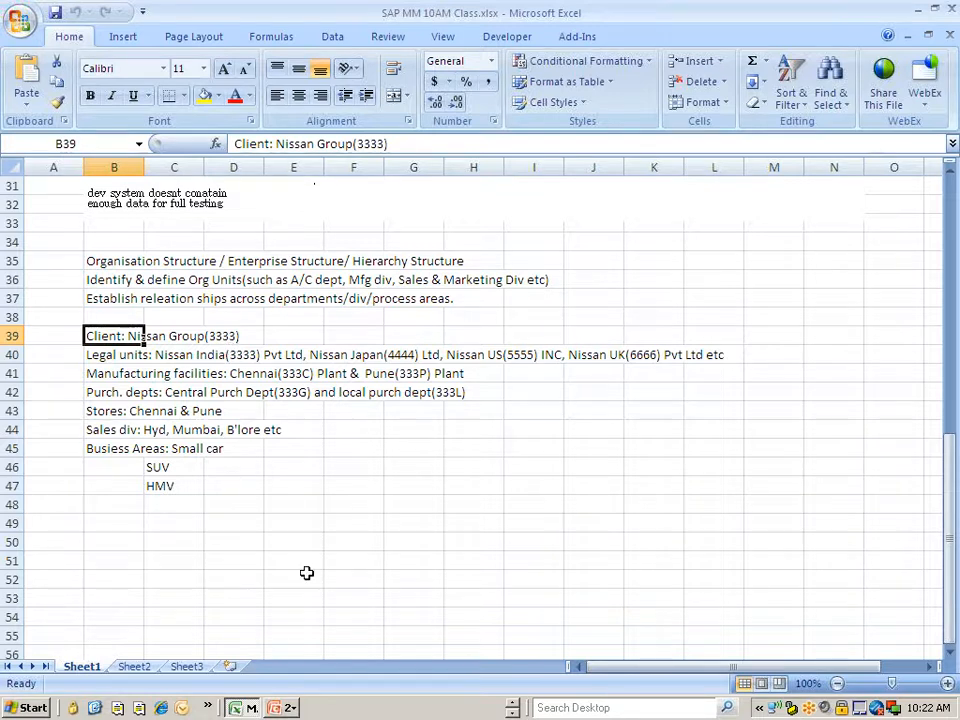
pyautogui.click(511, 705)
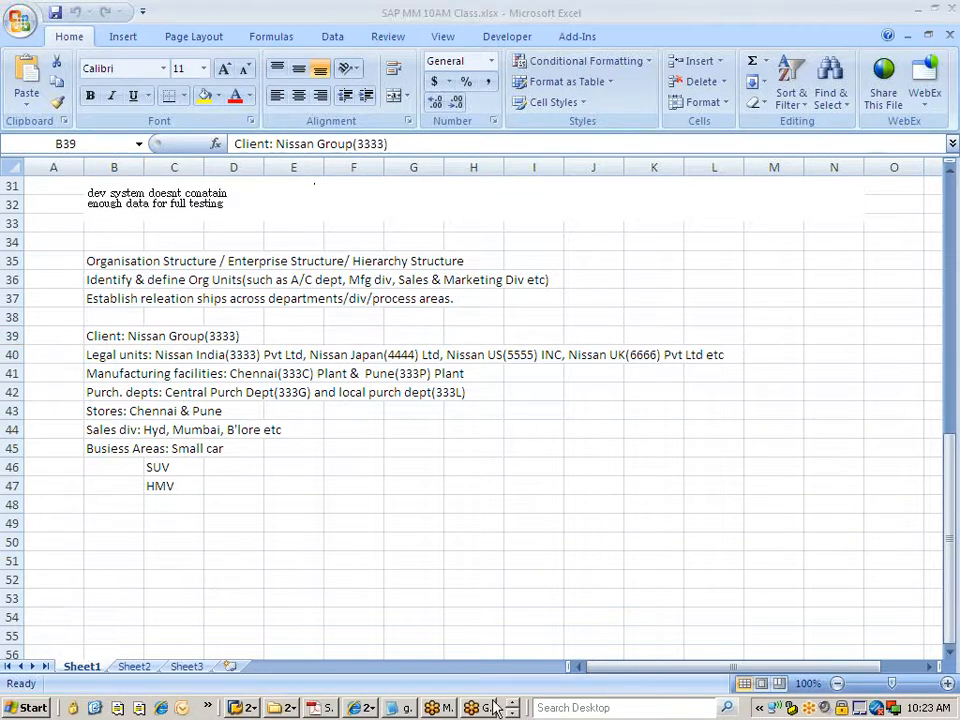
pyautogui.click(243, 707)
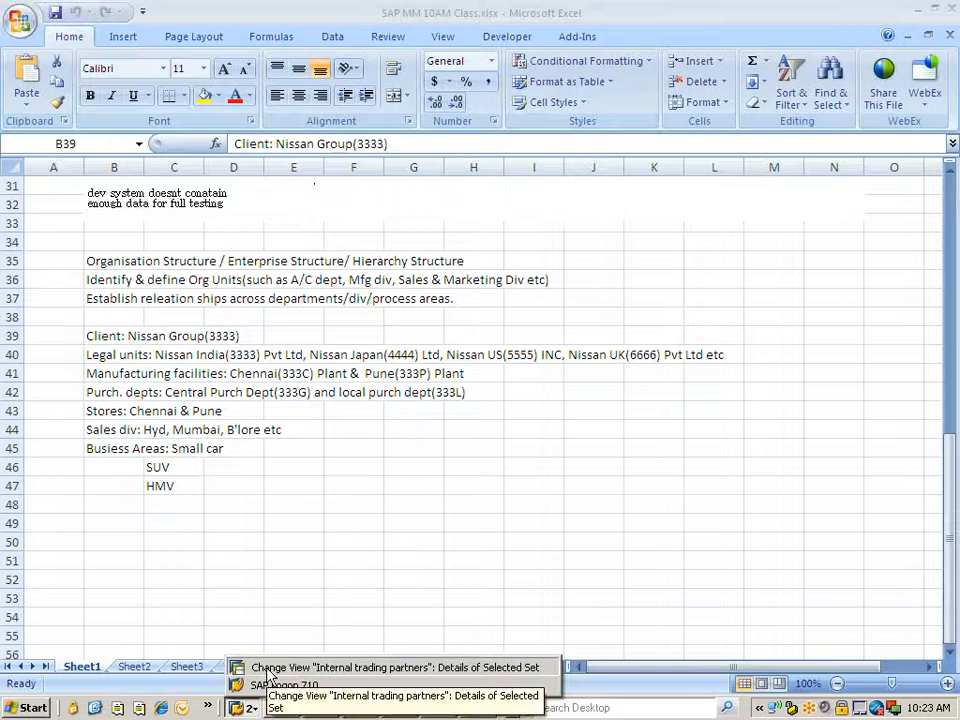
pyautogui.click(258, 668)
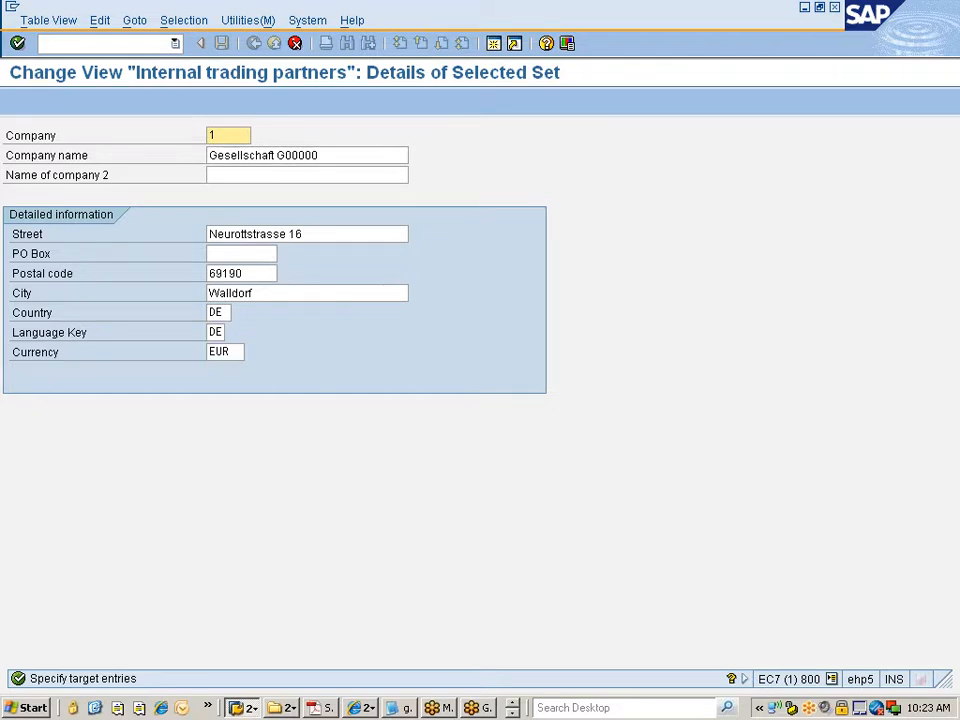
# Step: Set the copied company's key to 3333 and its company name to Nissan Group
pyautogui.write('33333')
pyautogui.press('BackSpace')
pyautogui.press('Tab')
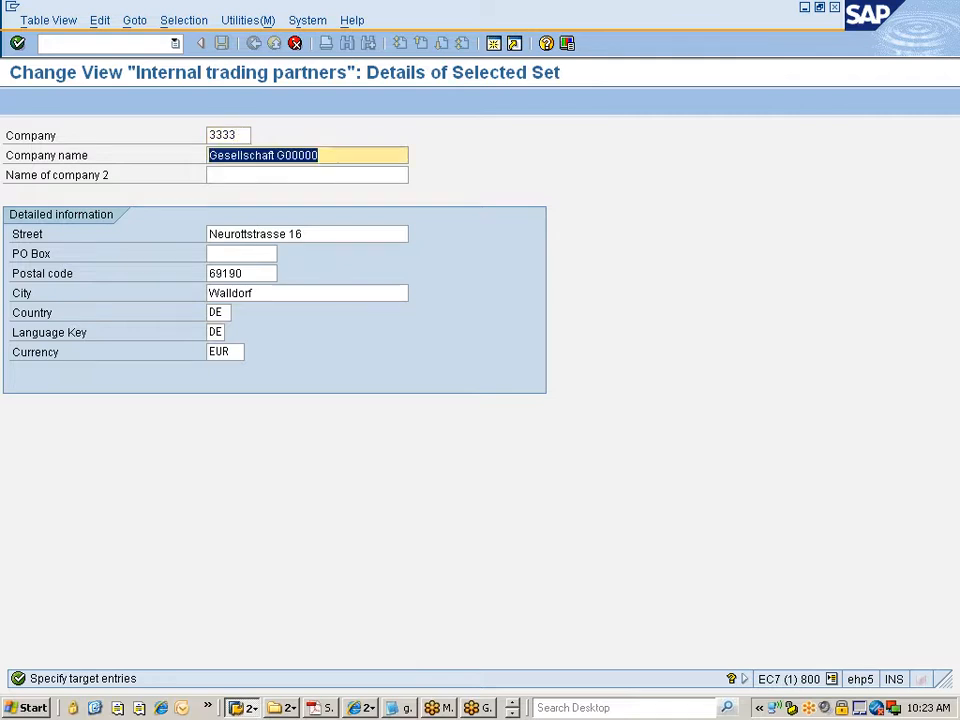
pyautogui.write('N')
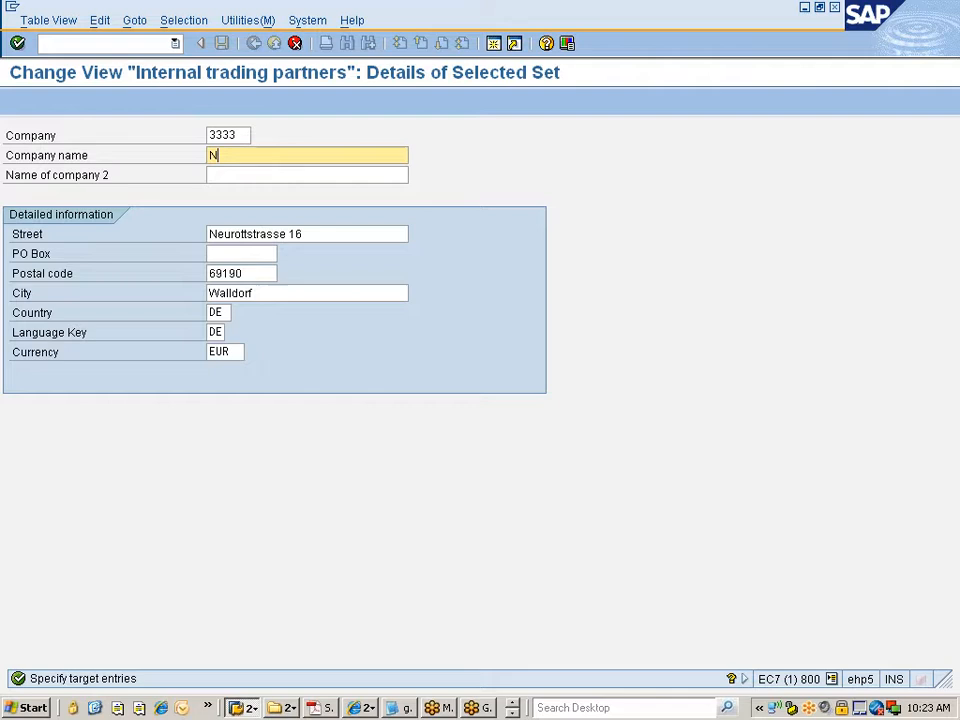
pyautogui.write('issan Group')
# Step: Enter the street, PO box and postal code in the copied company's detailed information
pyautogui.press('Tab')
pyautogui.press('Tab')
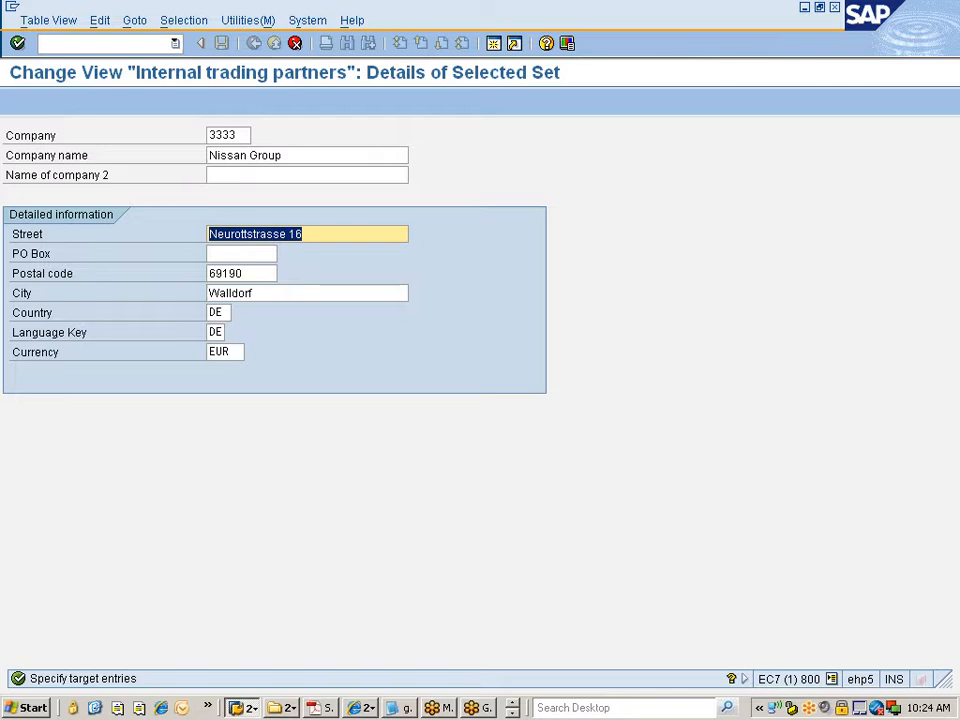
pyautogui.write('Street')
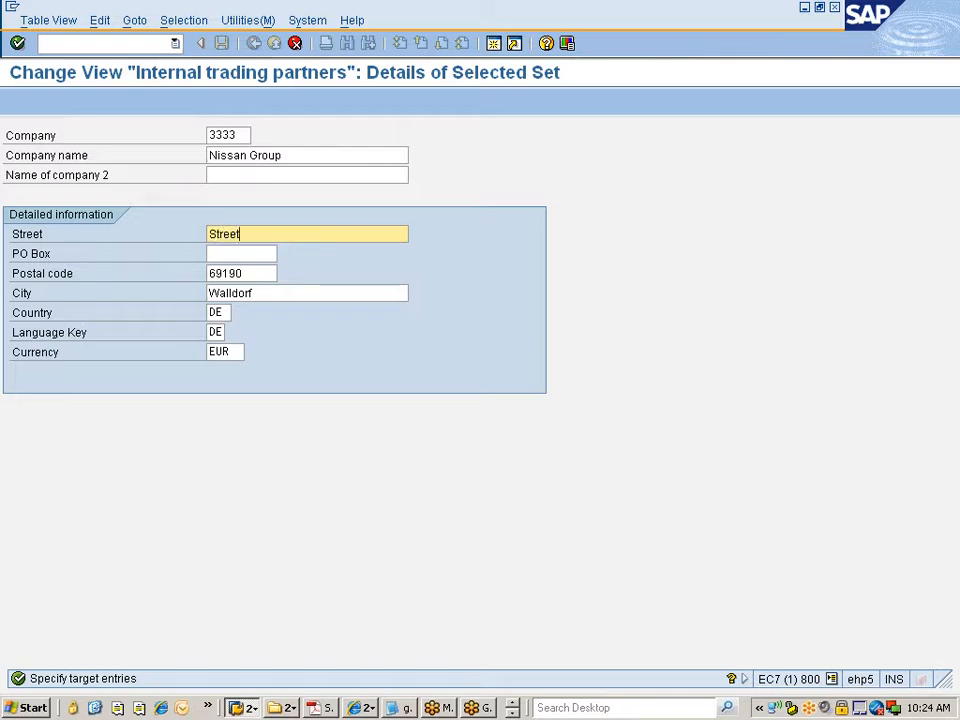
pyautogui.write('#12')
pyautogui.press('Tab')
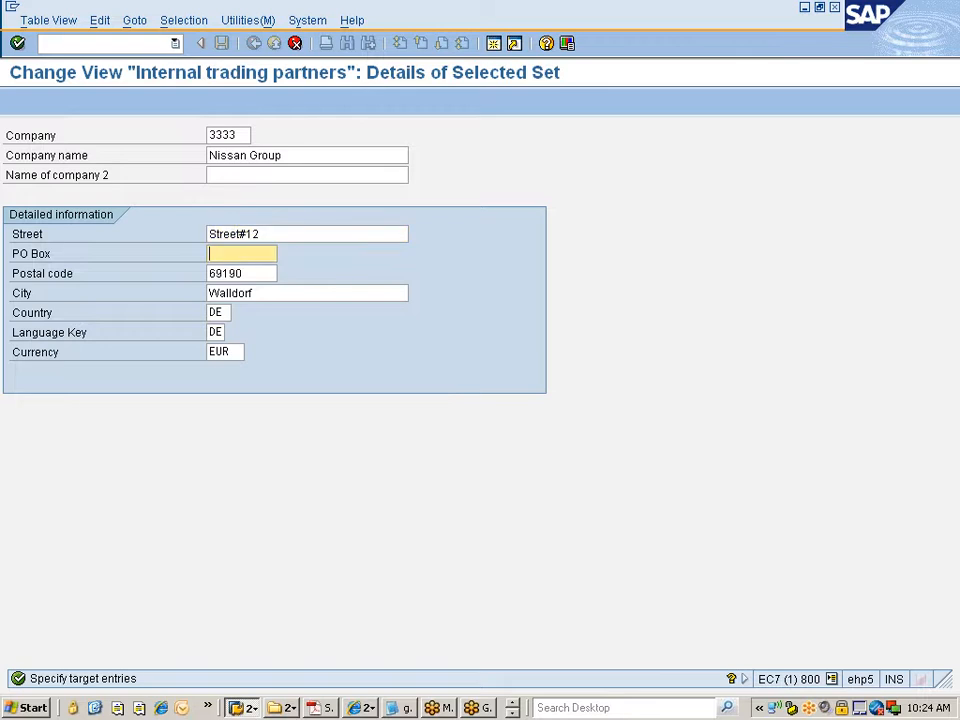
pyautogui.write('567')
pyautogui.press('Tab')
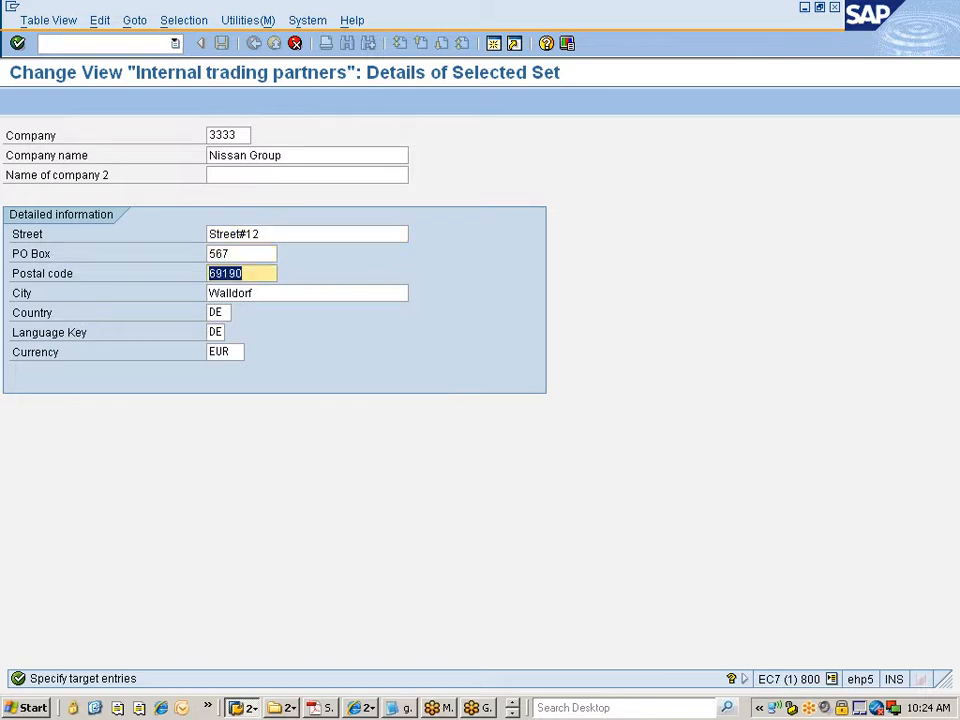
pyautogui.press('Left')
pyautogui.press('Left')
pyautogui.write('5')
pyautogui.press('Tab')
# Step: Set the copied company's city to Chennai and its country to IN
pyautogui.write('Ch')
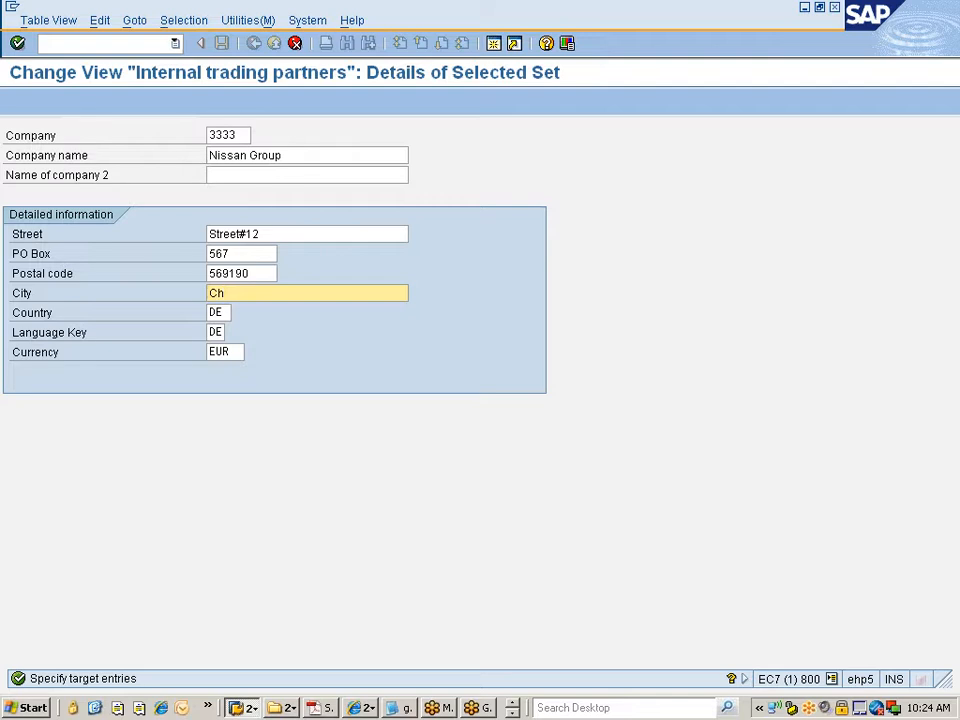
pyautogui.write('ennai')
pyautogui.press('Tab')
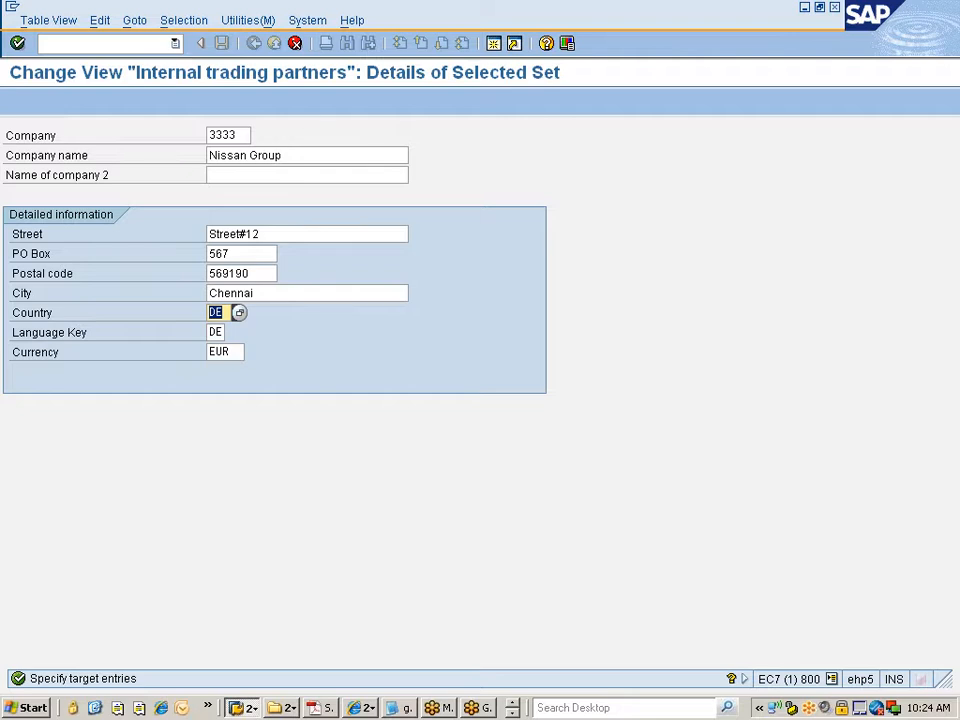
pyautogui.write('IN')
pyautogui.press('Tab')
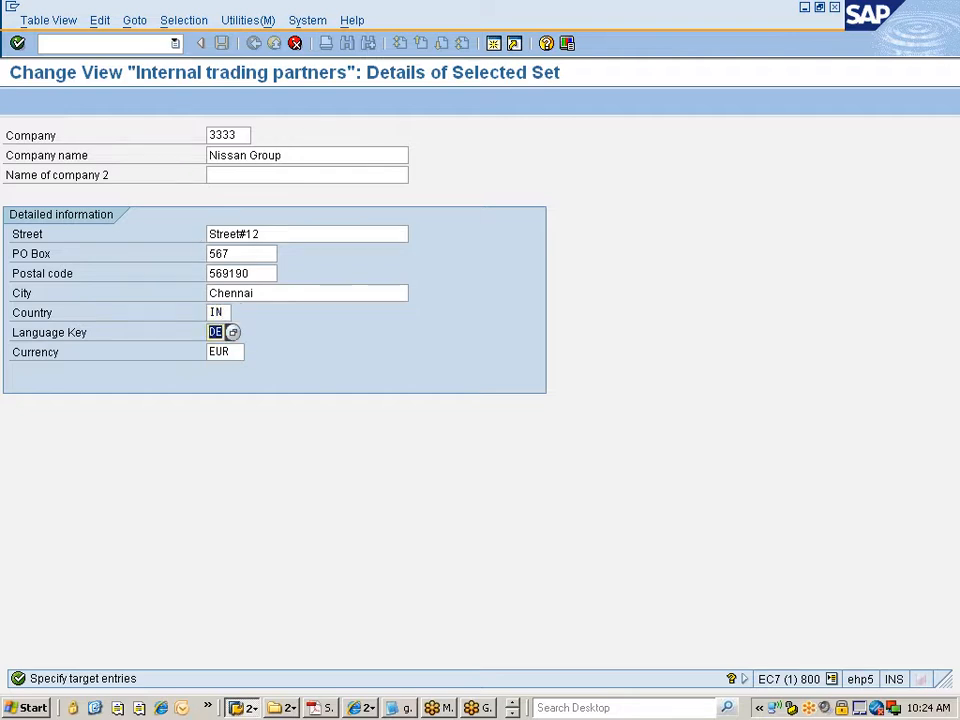
# Step: Look up India in the list of possible country values and choose IN as the company's country
pyautogui.click(217, 313)
pyautogui.click(240, 315)
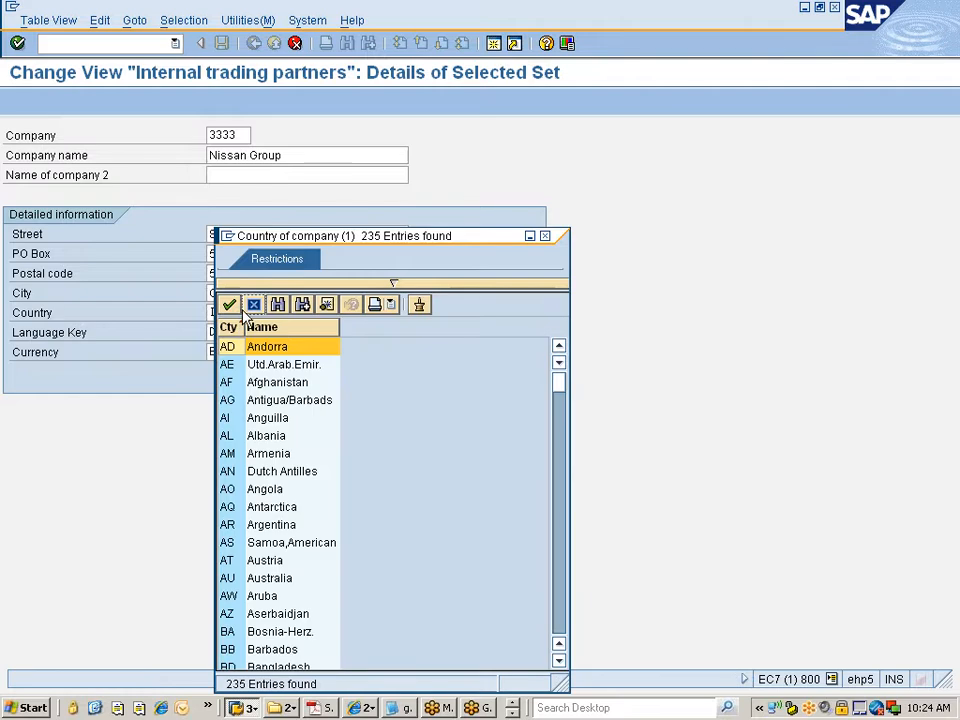
pyautogui.moveTo(316, 233); pyautogui.dragTo(323, 116)
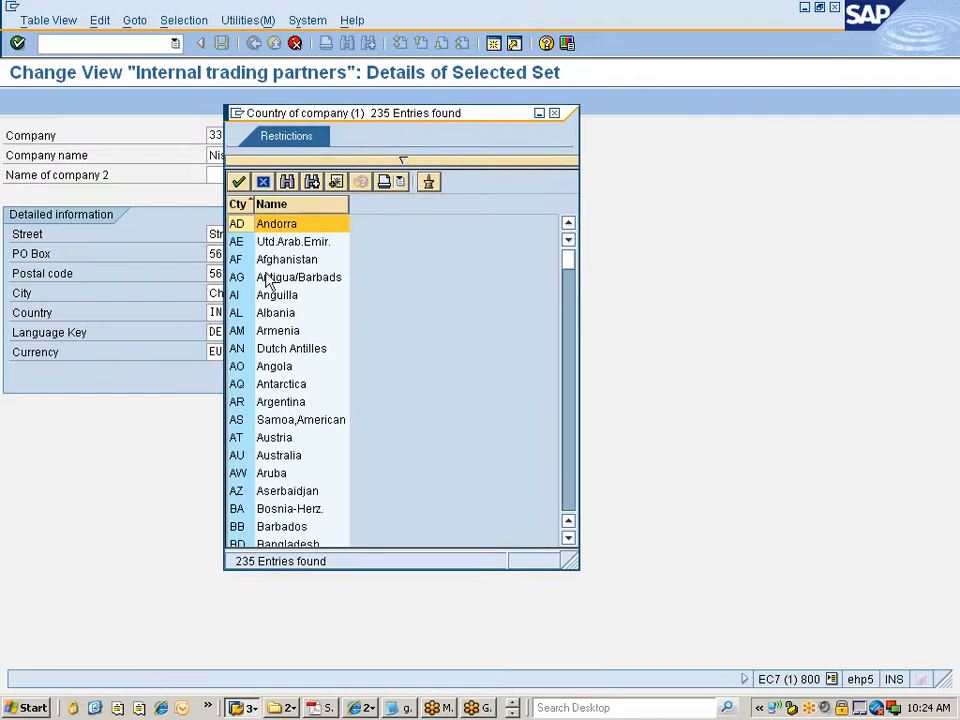
pyautogui.scroll(-1, 278, 358)
pyautogui.scroll(-2, 278, 358)
pyautogui.scroll(-17, 278, 358)
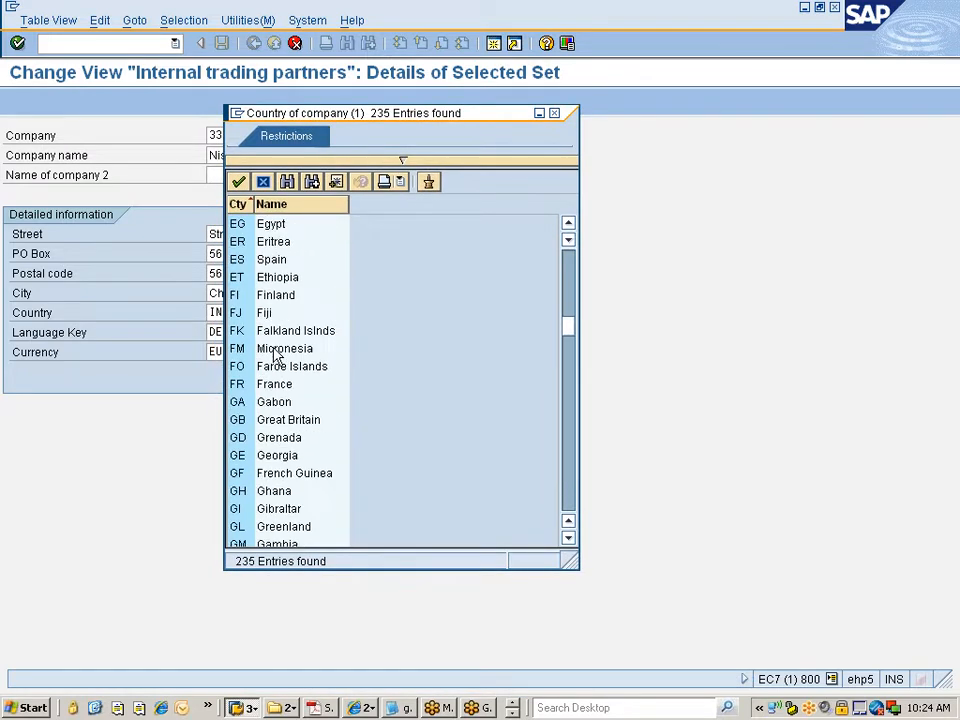
pyautogui.moveTo(317, 133); pyautogui.dragTo(398, 135)
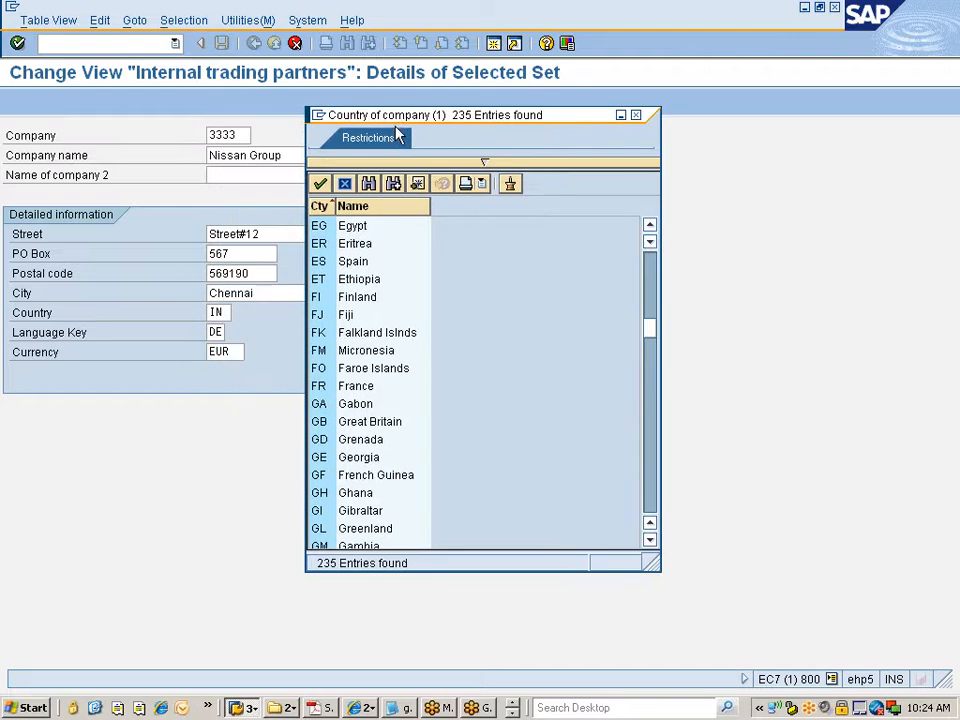
pyautogui.scroll(-9, 352, 442)
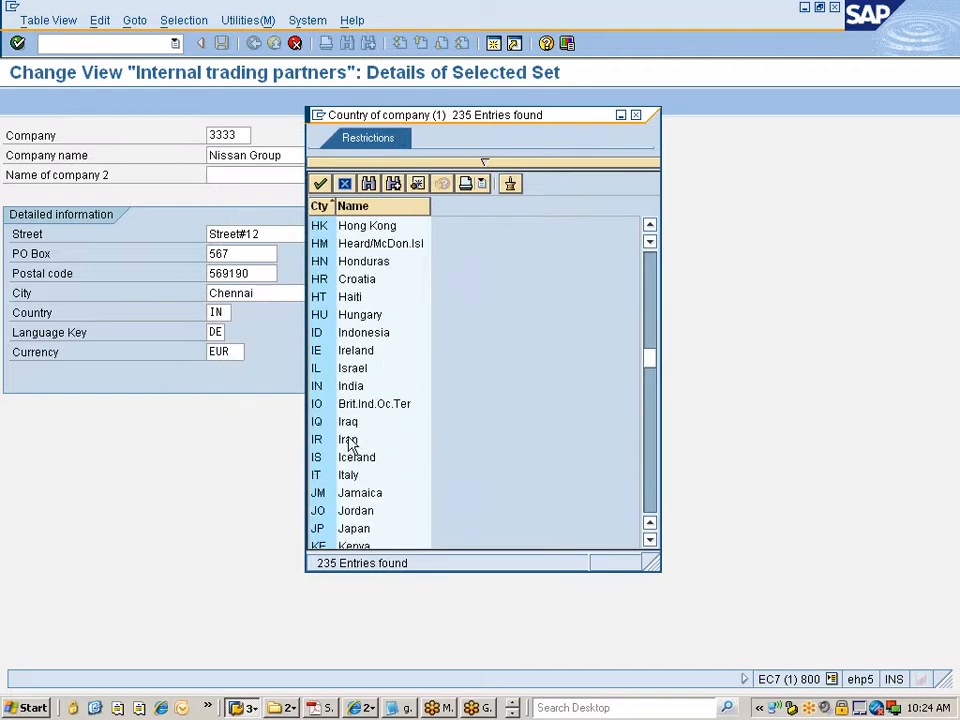
pyautogui.click(317, 388)
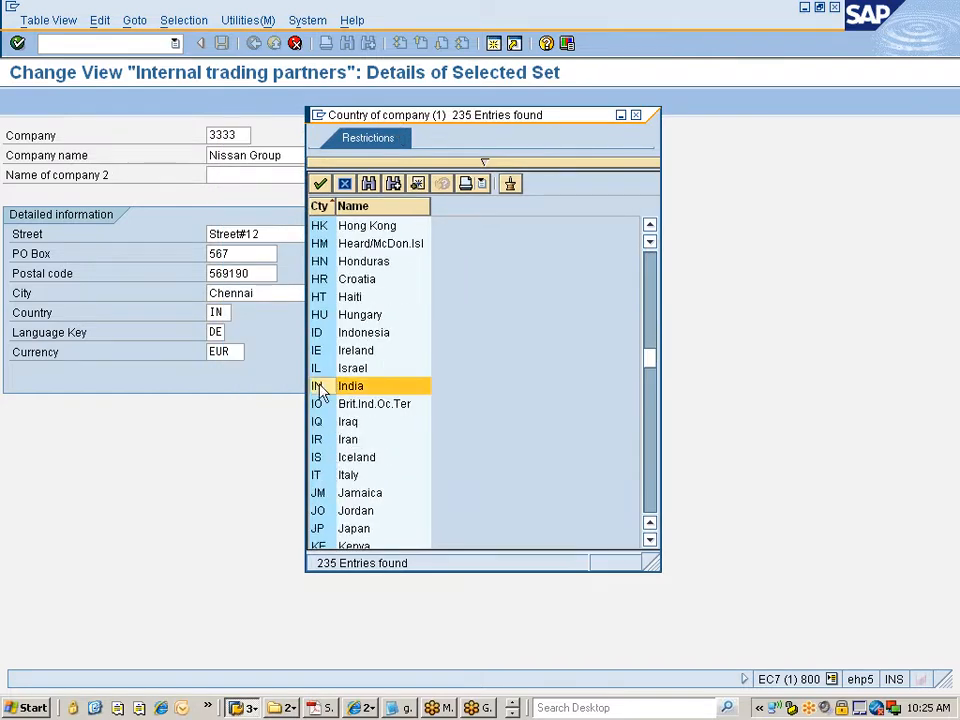
pyautogui.doubleClick(317, 388)
pyautogui.press('Tab')
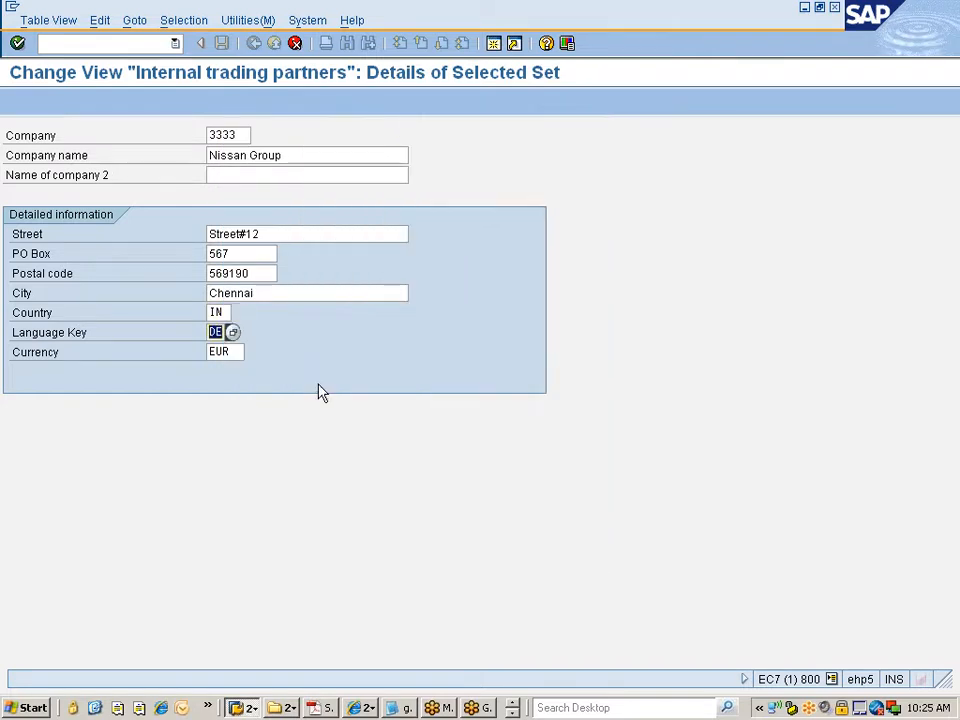
# Step: Choose EN, English, from the possible values as the company's language key
pyautogui.click(232, 333)
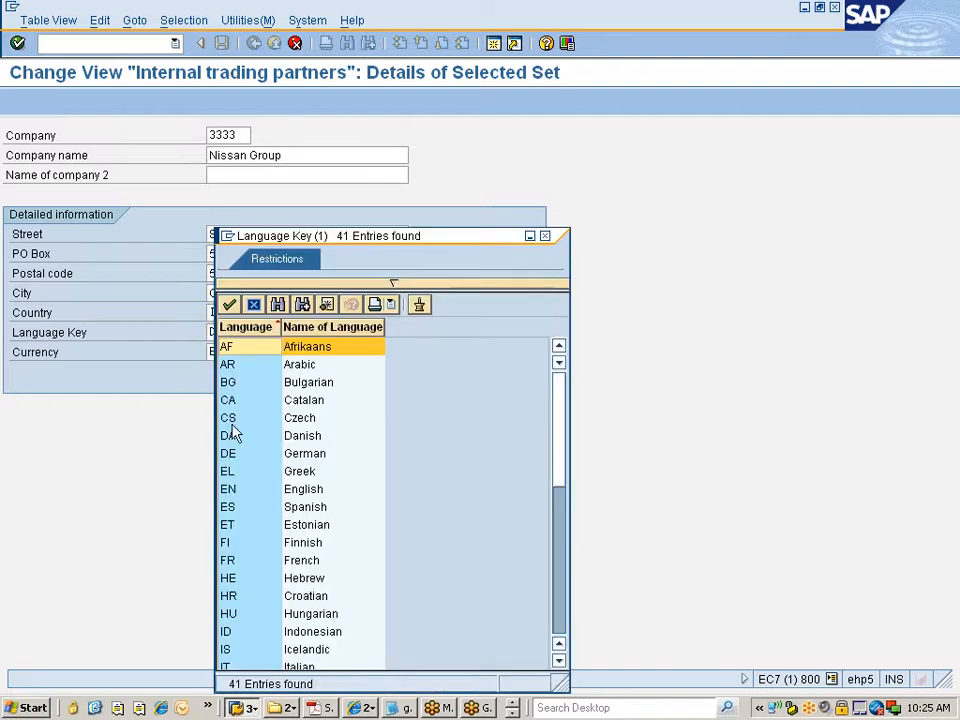
pyautogui.click(229, 490)
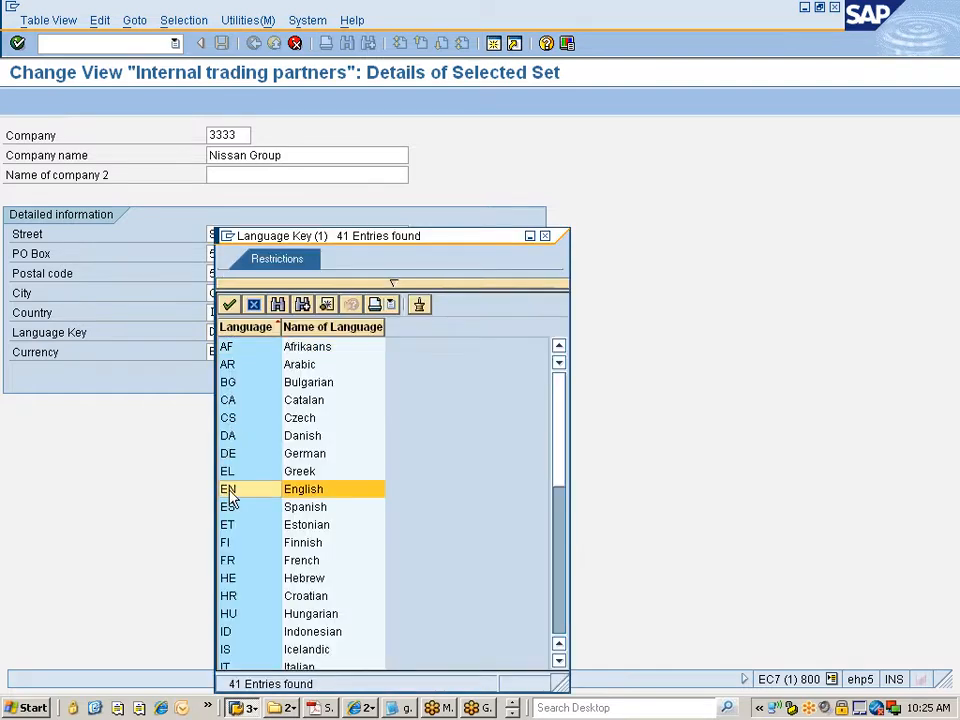
pyautogui.doubleClick(229, 490)
pyautogui.press('Tab')
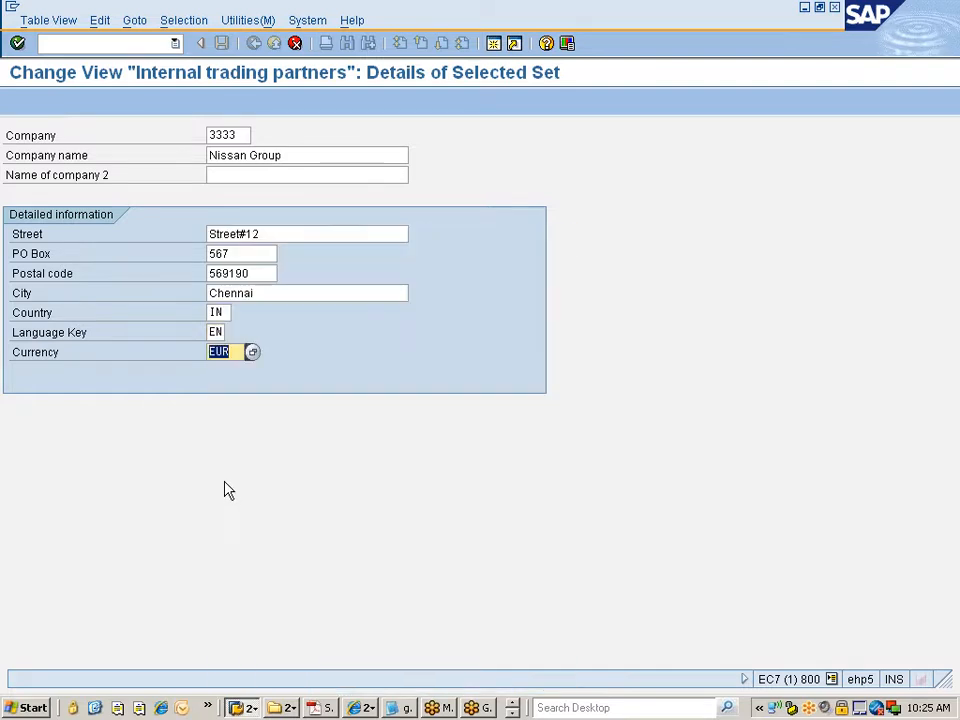
# Step: Find INR, Indian Rupee, among the possible currencies, choose it for the company and submit the copied entry
pyautogui.click(252, 354)
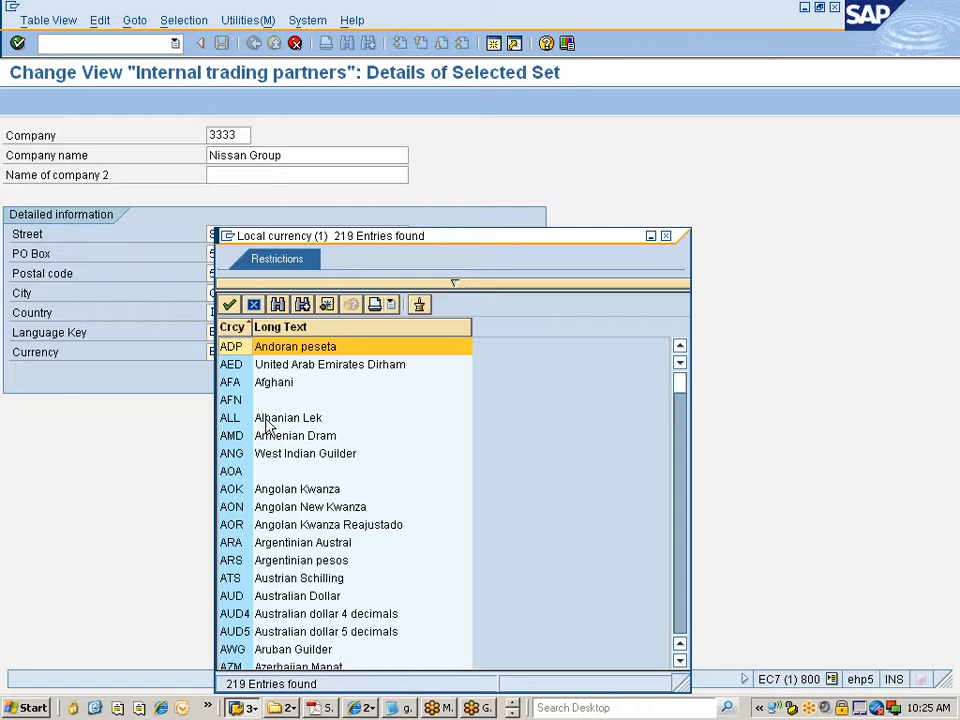
pyautogui.hotkey('ctrl', 'f')
pyautogui.write('inr')
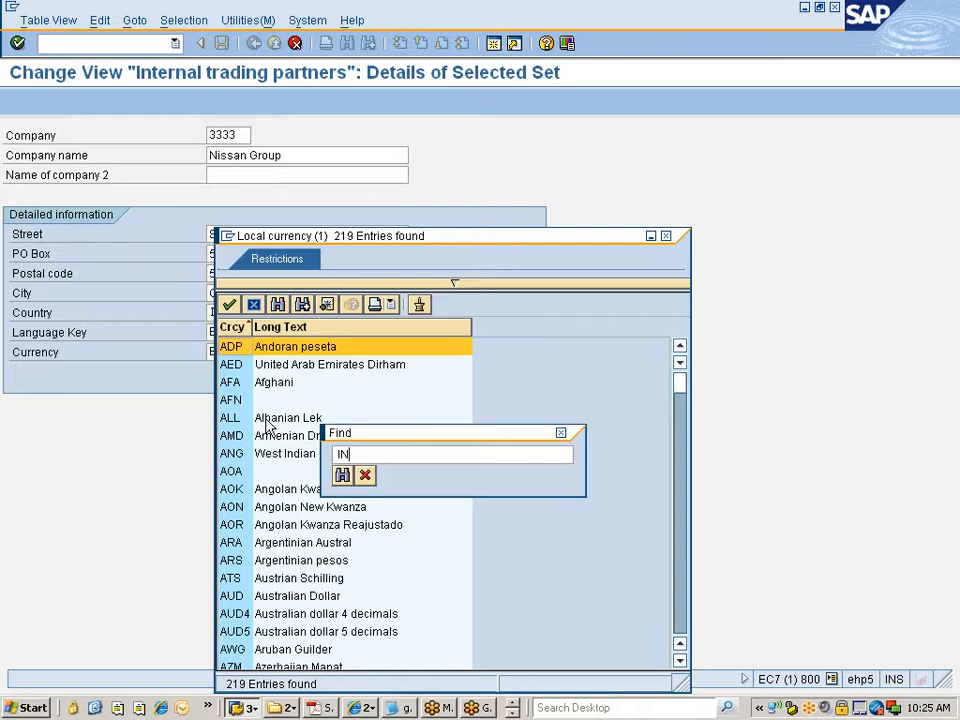
pyautogui.press('Return')
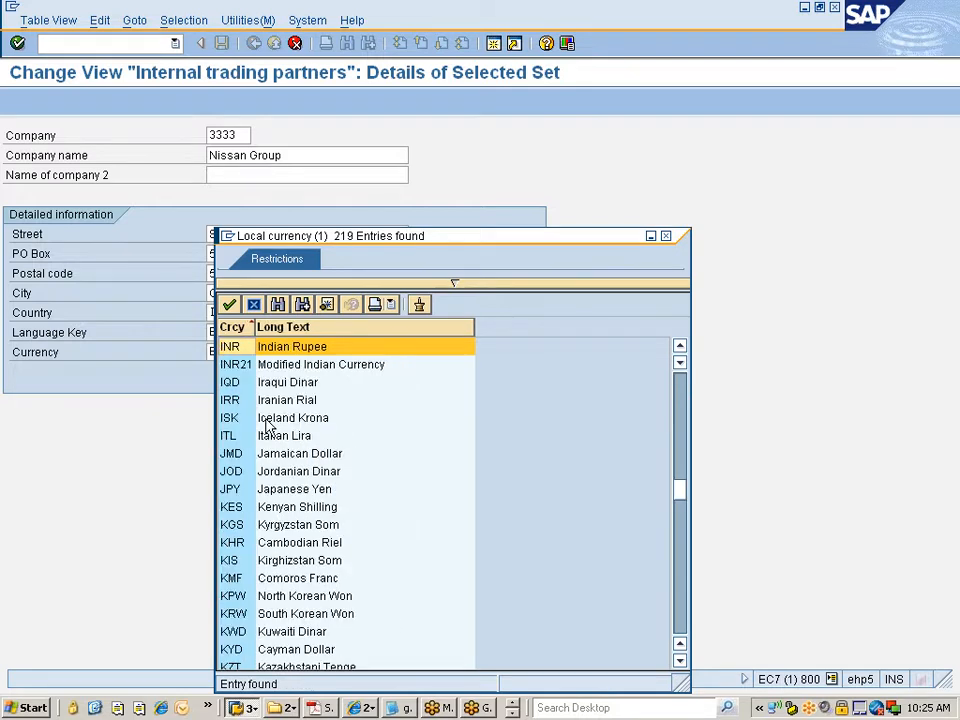
pyautogui.doubleClick(232, 350)
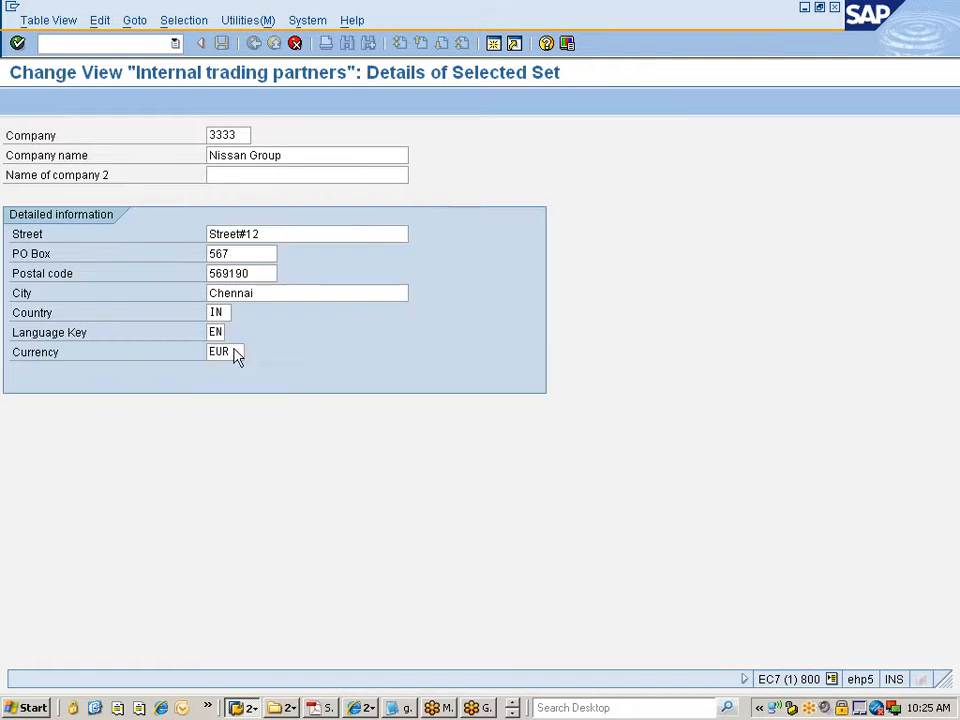
pyautogui.press('Return')
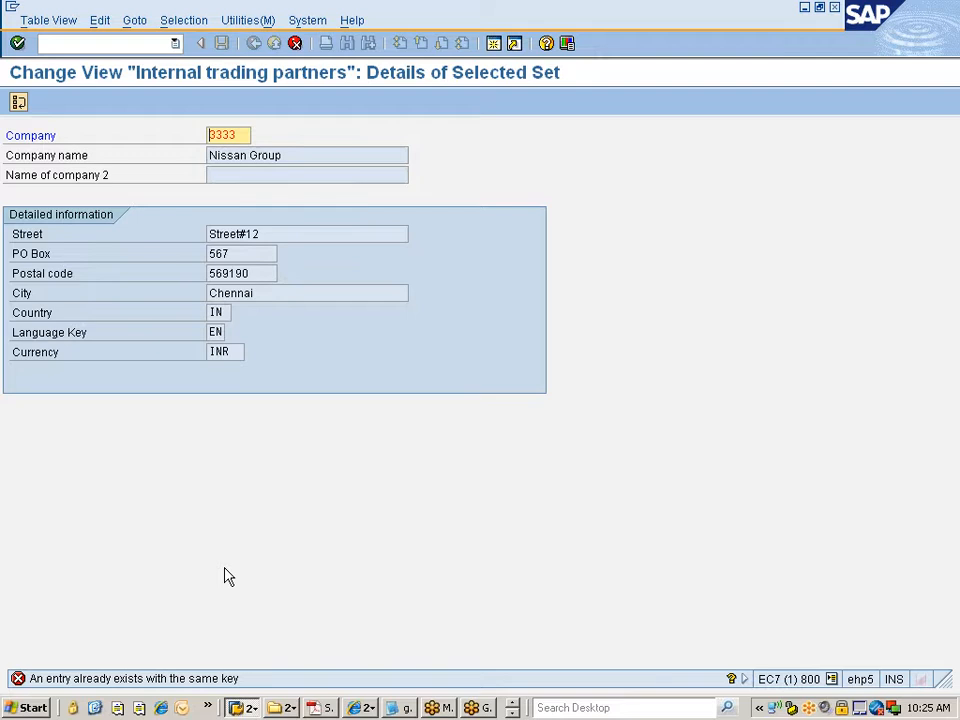
# Step: Replace the company key with 7777 and submit the Nissan Group entry to the company list
pyautogui.press('Delete')
pyautogui.press('Delete')
pyautogui.press('Delete')
pyautogui.press('Delete')
pyautogui.write('77777')
pyautogui.press('BackSpace')
pyautogui.press('Return')
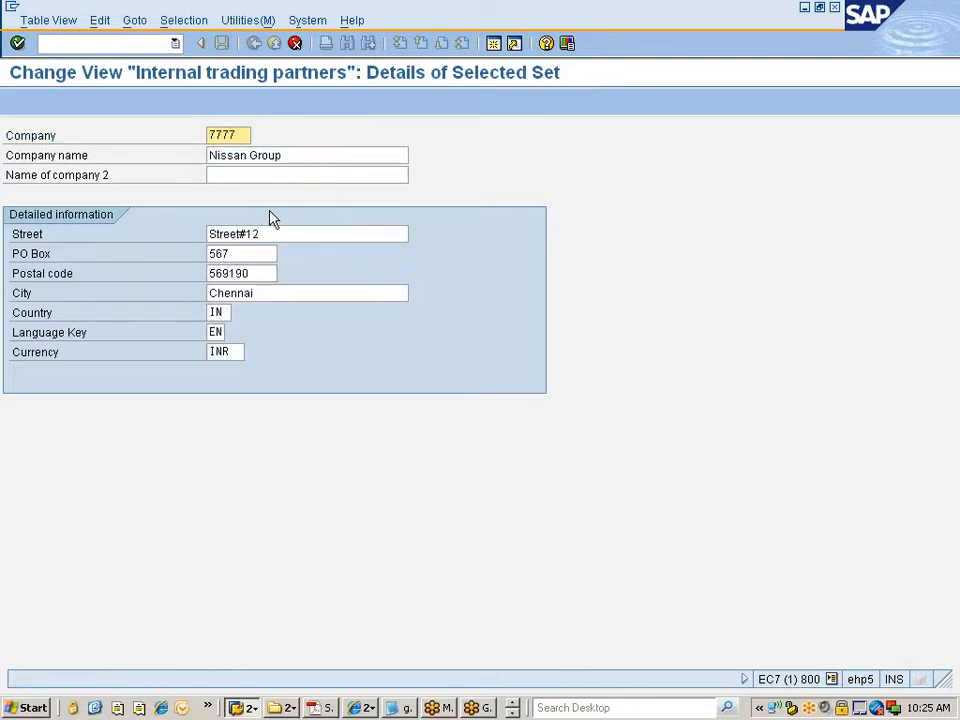
pyautogui.press('Delete')
pyautogui.press('Delete')
pyautogui.write('777')
pyautogui.press('Return')
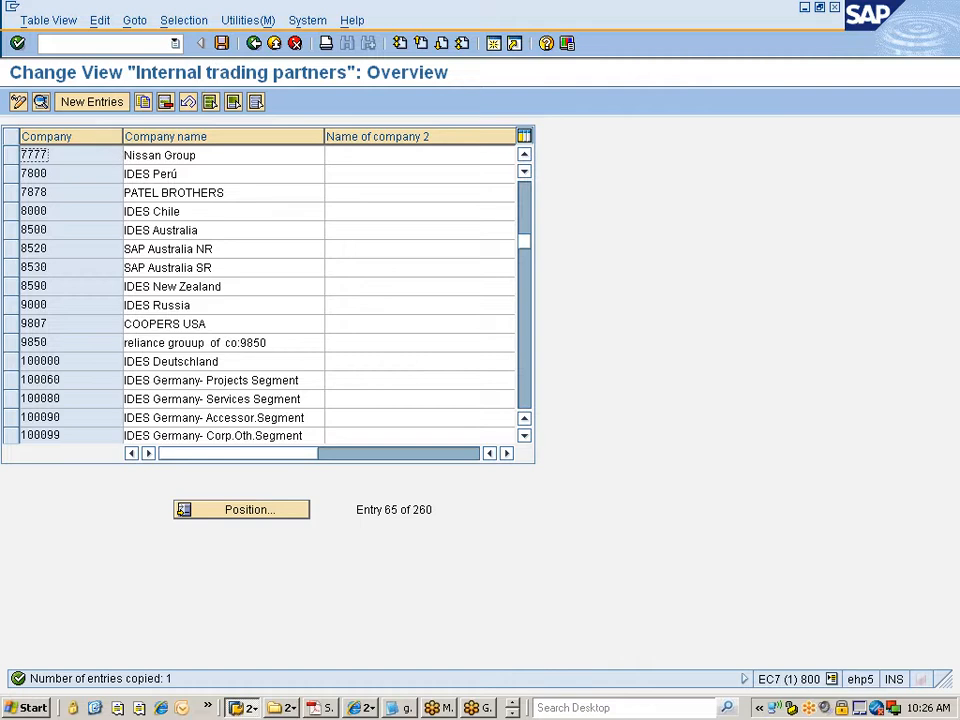
# Step: Save the company entry and create a new customizing request for it with the short description Nissan changes
pyautogui.click(222, 43)
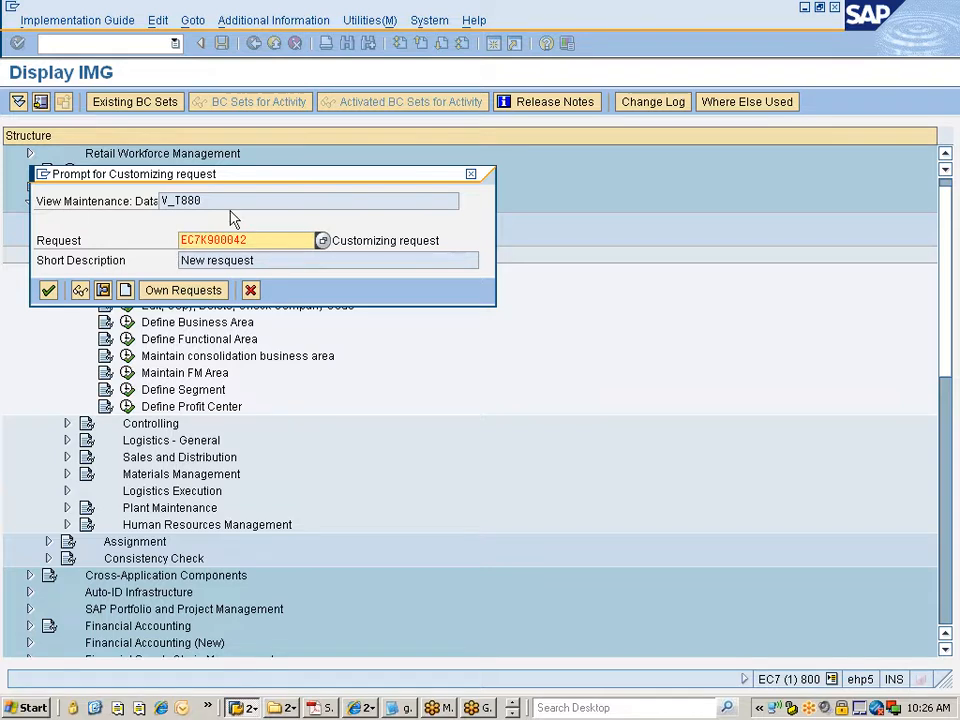
pyautogui.moveTo(200, 182); pyautogui.dragTo(376, 183)
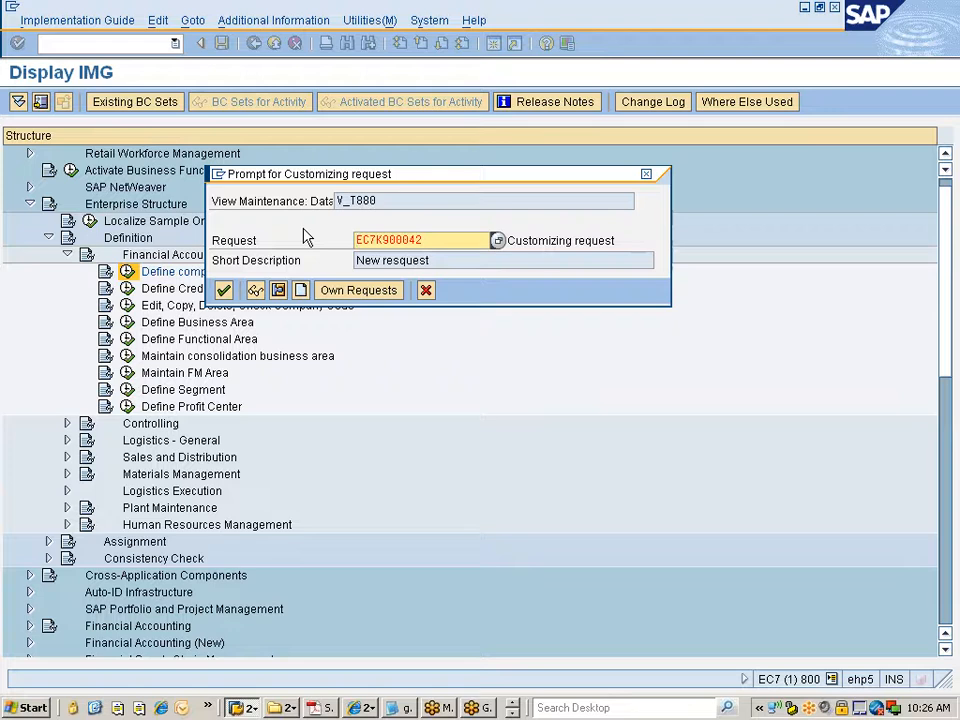
pyautogui.click(300, 292)
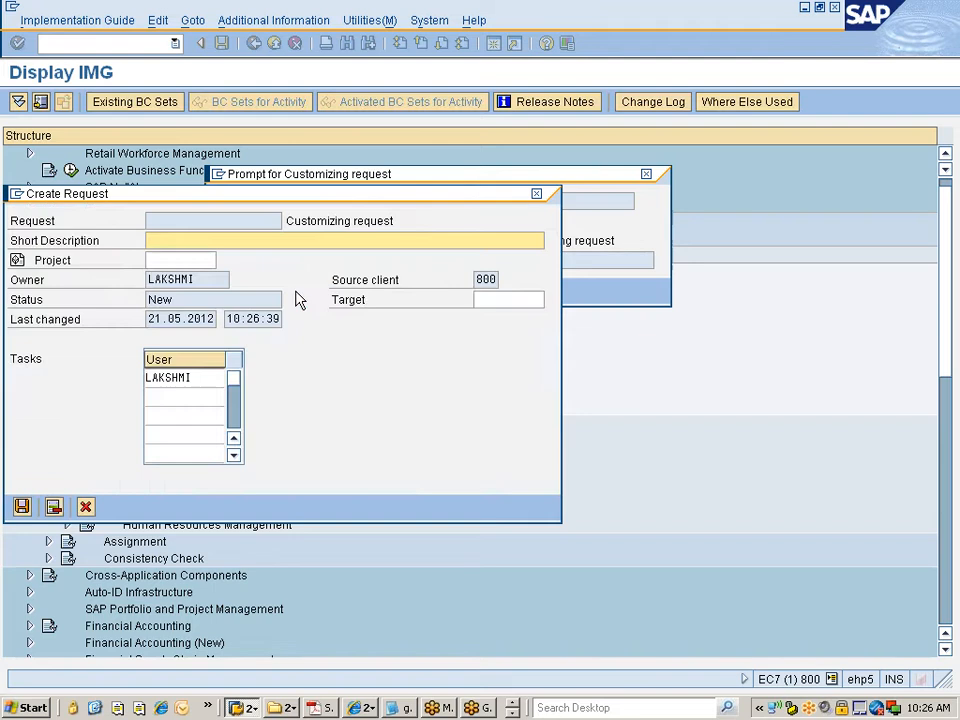
pyautogui.write('N')
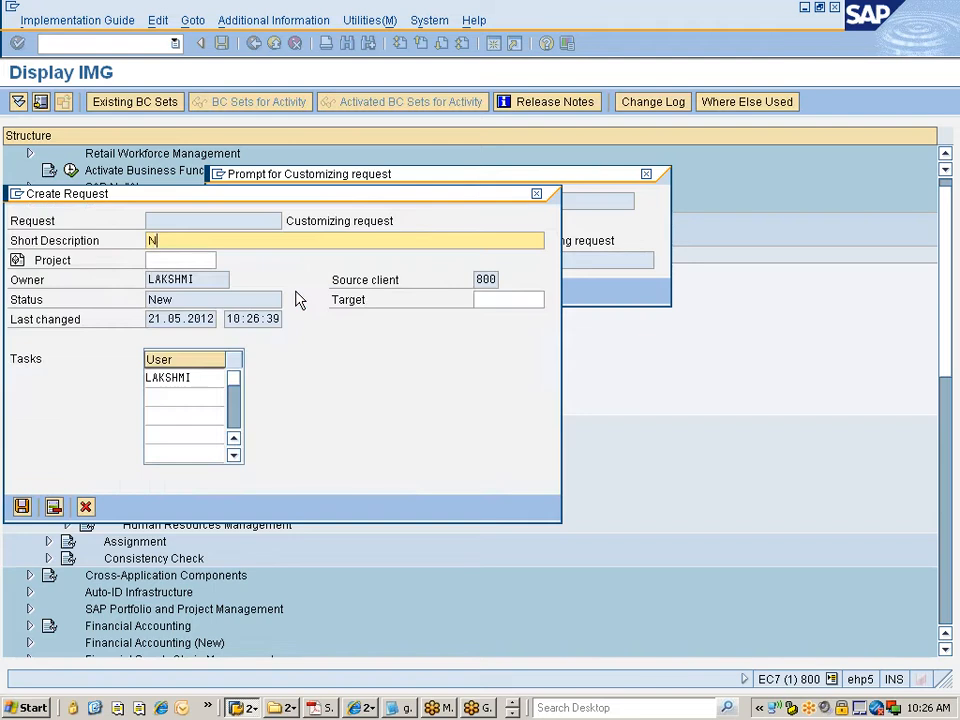
pyautogui.write('issan changes')
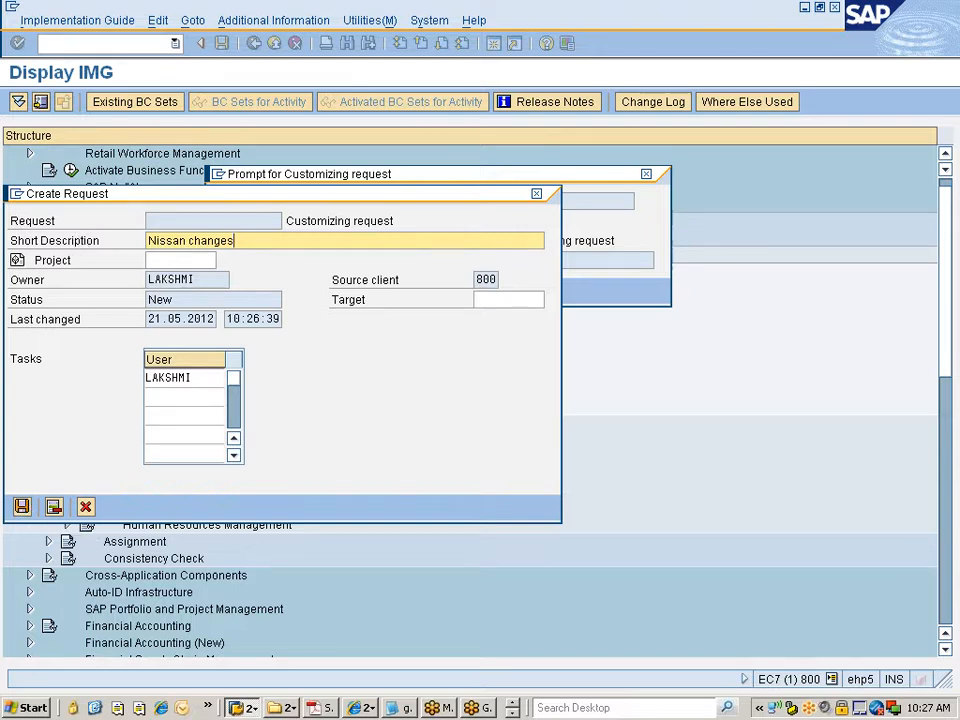
pyautogui.moveTo(244, 197); pyautogui.dragTo(362, 285)
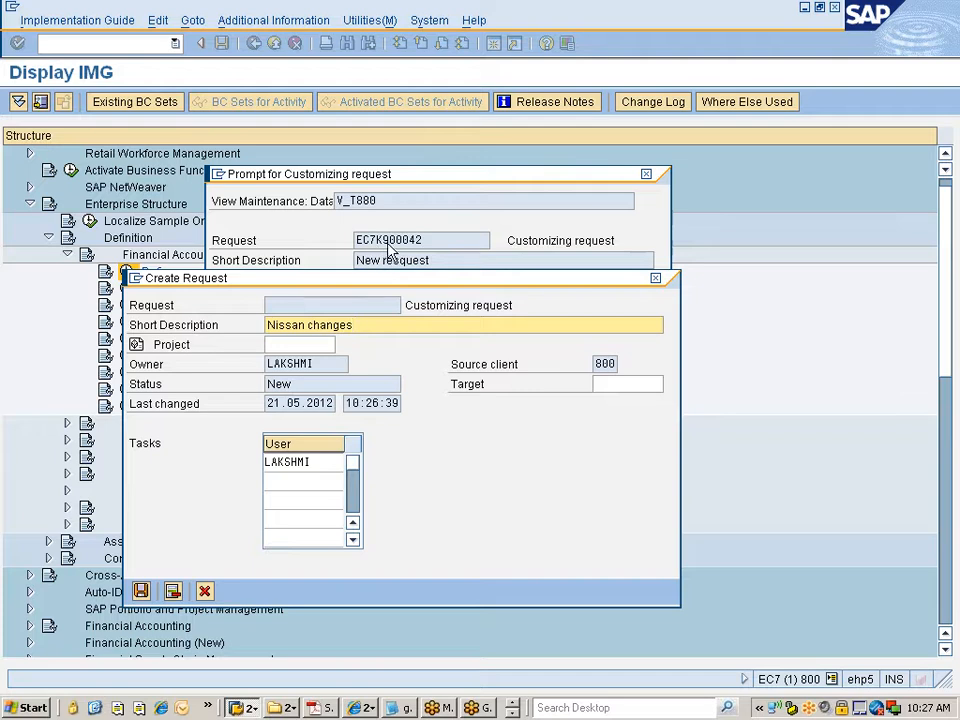
pyautogui.click(141, 591)
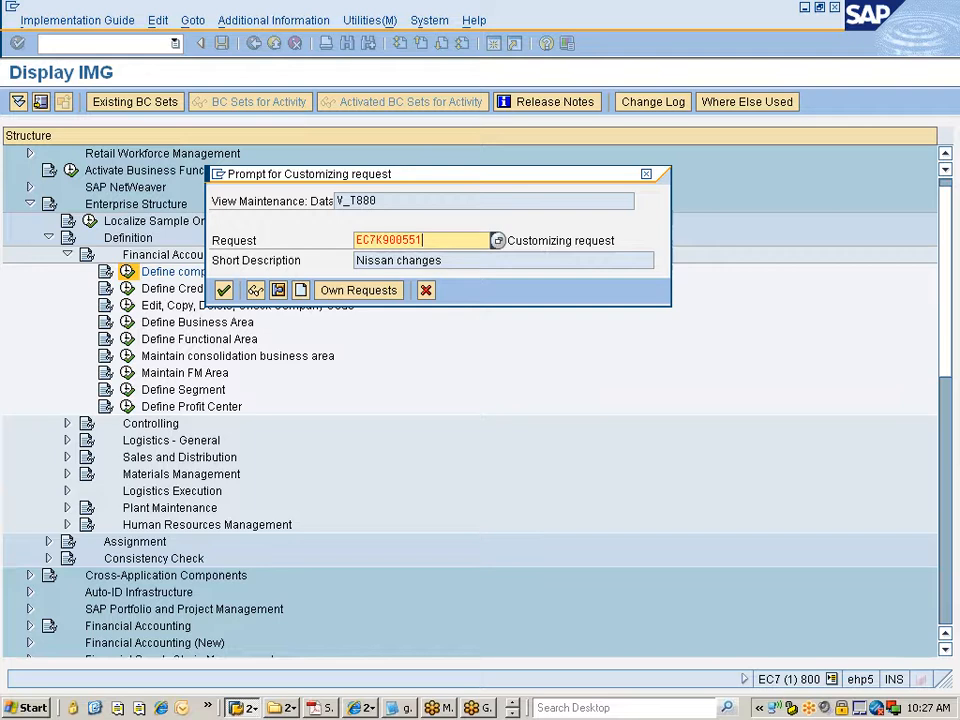
# Step: Highlight the new request's number and accept the Nissan changes request to store company 7777
pyautogui.moveTo(424, 240); pyautogui.dragTo(355, 240)
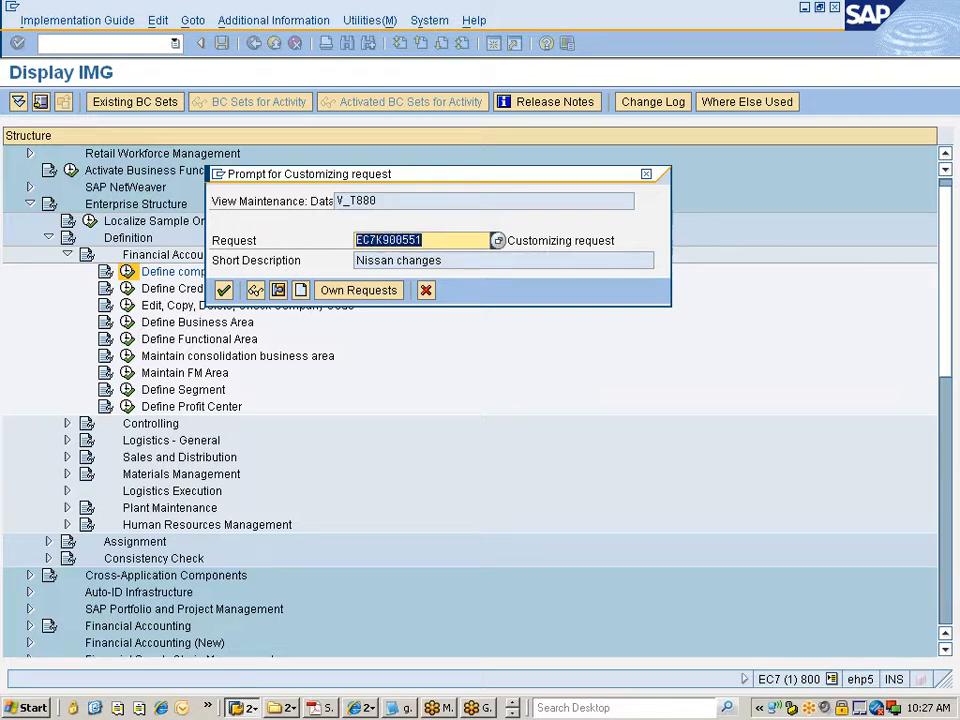
pyautogui.click(356, 240)
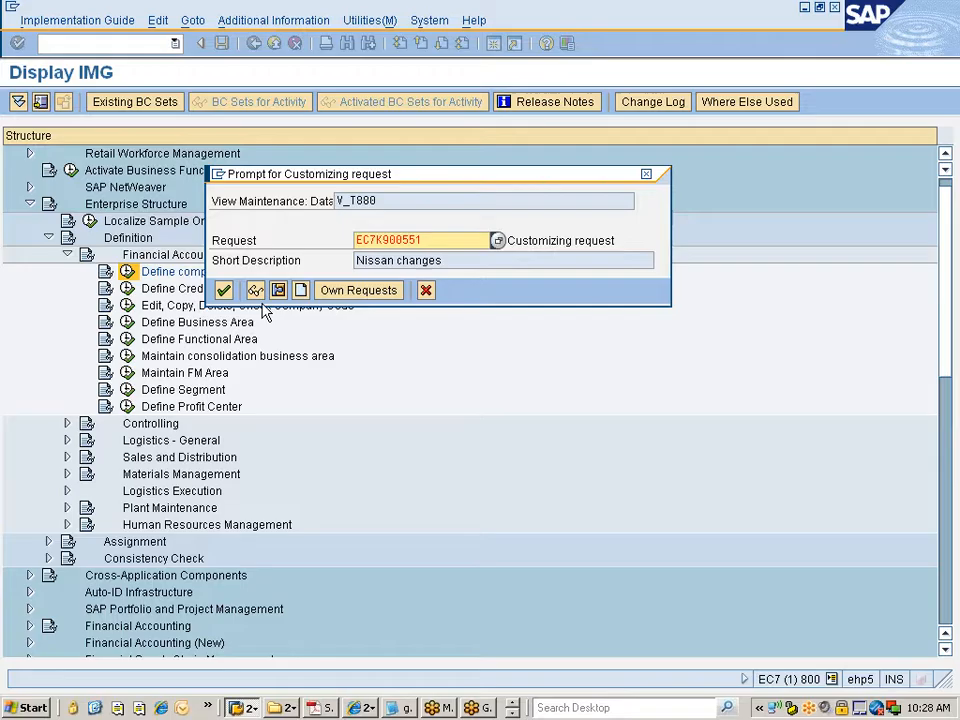
pyautogui.click(224, 290)
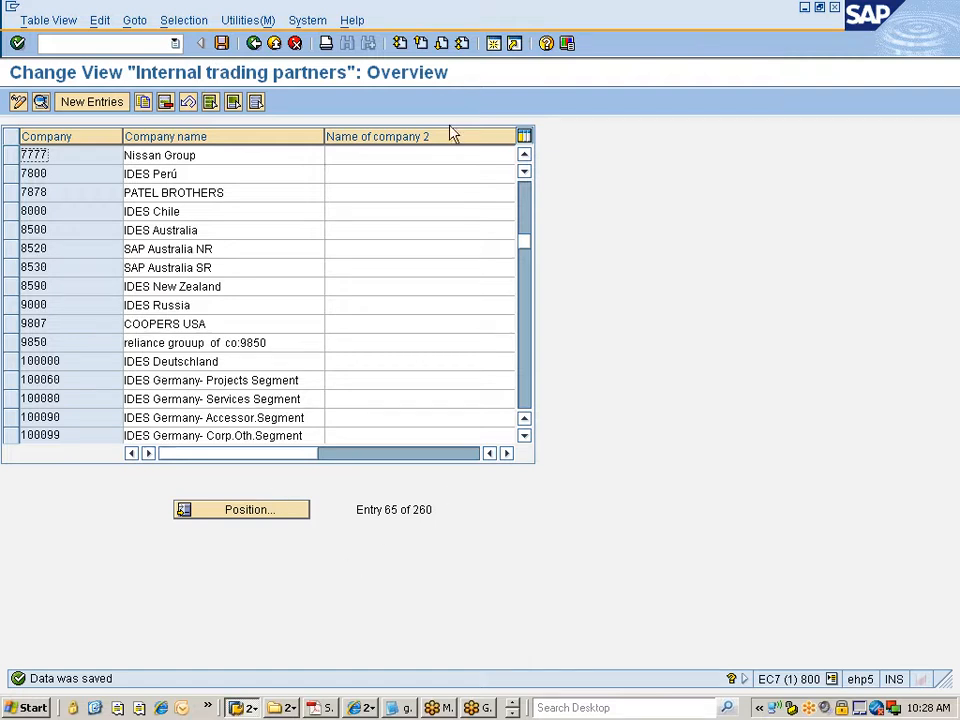
# Step: Open a second session and start the Transport Organizer in it with transaction se10
pyautogui.click(494, 44)
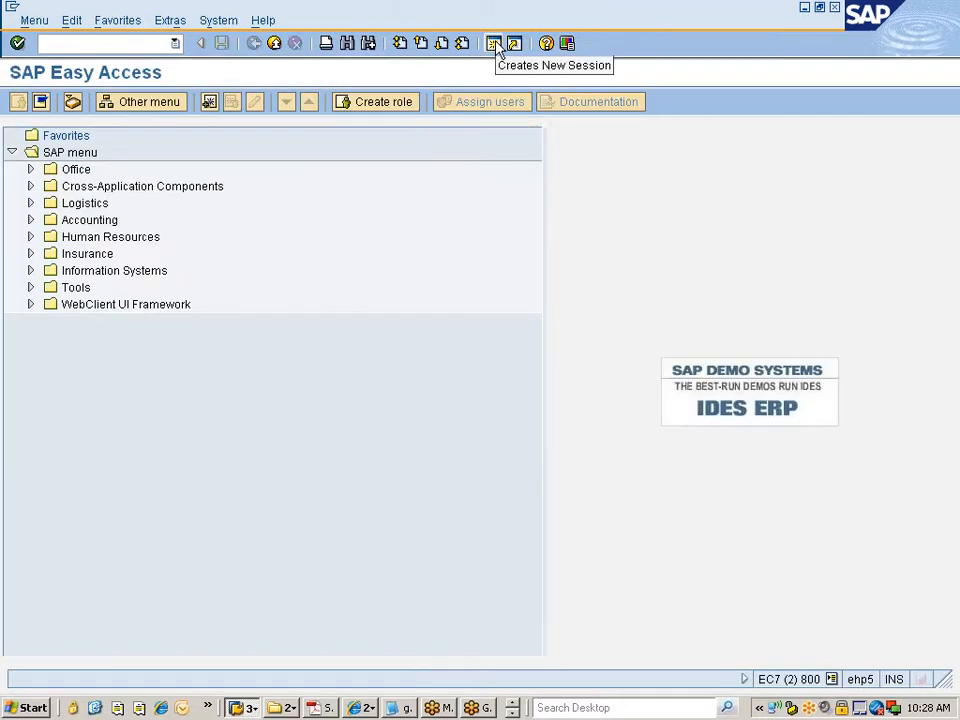
pyautogui.write('se10')
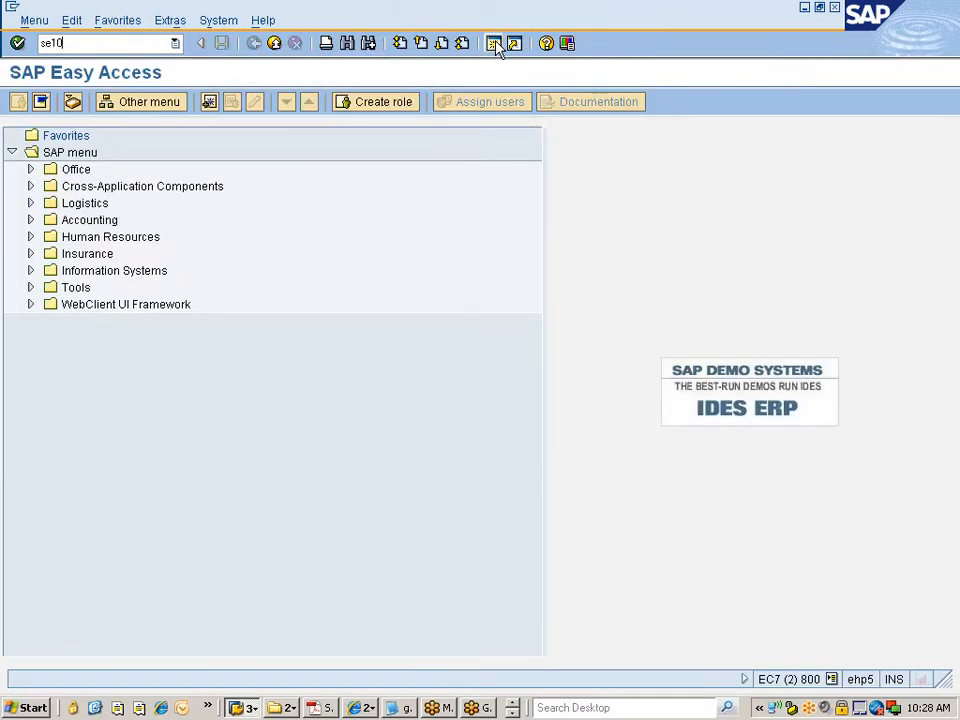
pyautogui.press('Return')
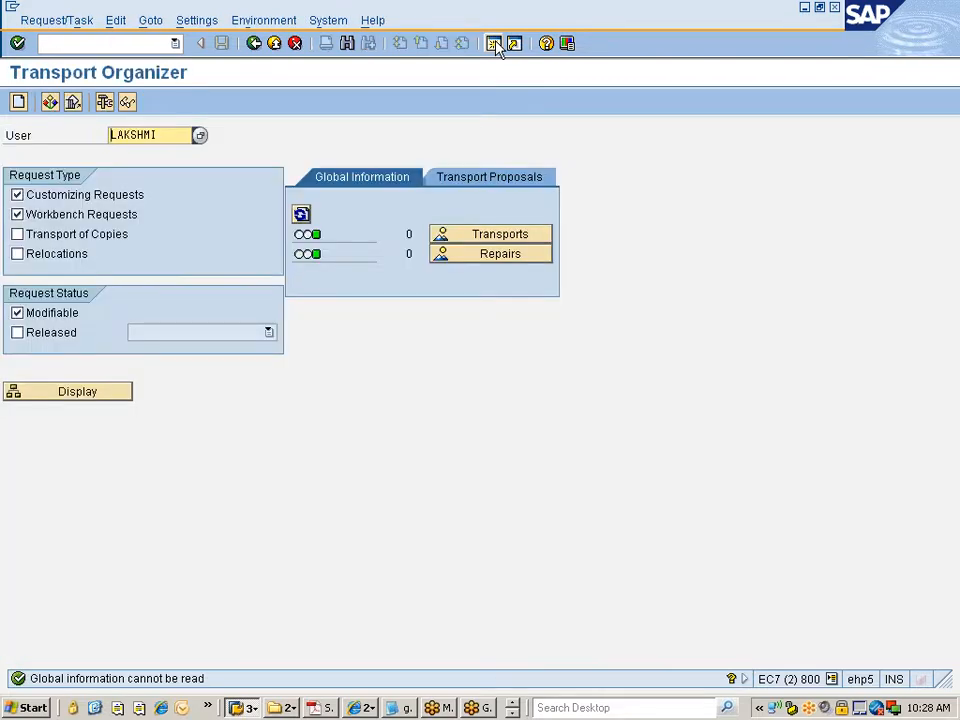
pyautogui.press('Right')
pyautogui.press('Right')
pyautogui.press('Right')
pyautogui.press('Right')
pyautogui.press('Right')
pyautogui.press('Right')
pyautogui.press('Right')
pyautogui.press('Right')
pyautogui.press('Left')
pyautogui.press('Left')
pyautogui.press('Left')
pyautogui.press('Left')
pyautogui.press('Left')
pyautogui.press('Left')
pyautogui.press('Left')
pyautogui.press('Left')
pyautogui.press('Right')
pyautogui.press('Right')
pyautogui.press('Right')
pyautogui.press('Right')
pyautogui.press('Right')
# Step: Review all modifiable requests of the user, exclude workbench requests from the selection and display only the customizing requests
pyautogui.click(80, 396)
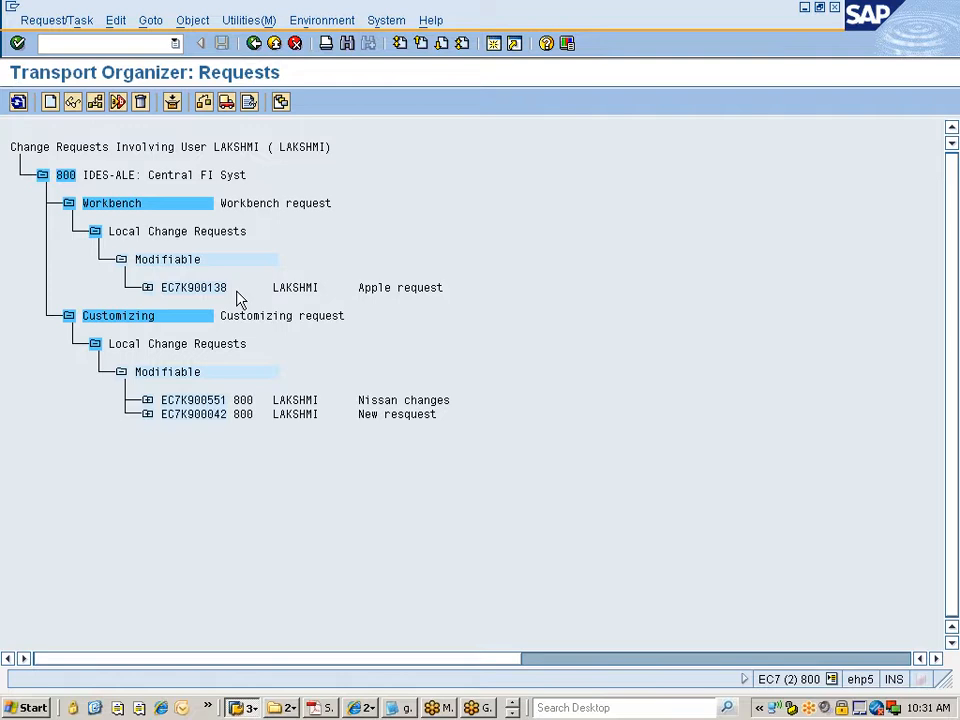
pyautogui.hscroll(1, 237, 313)
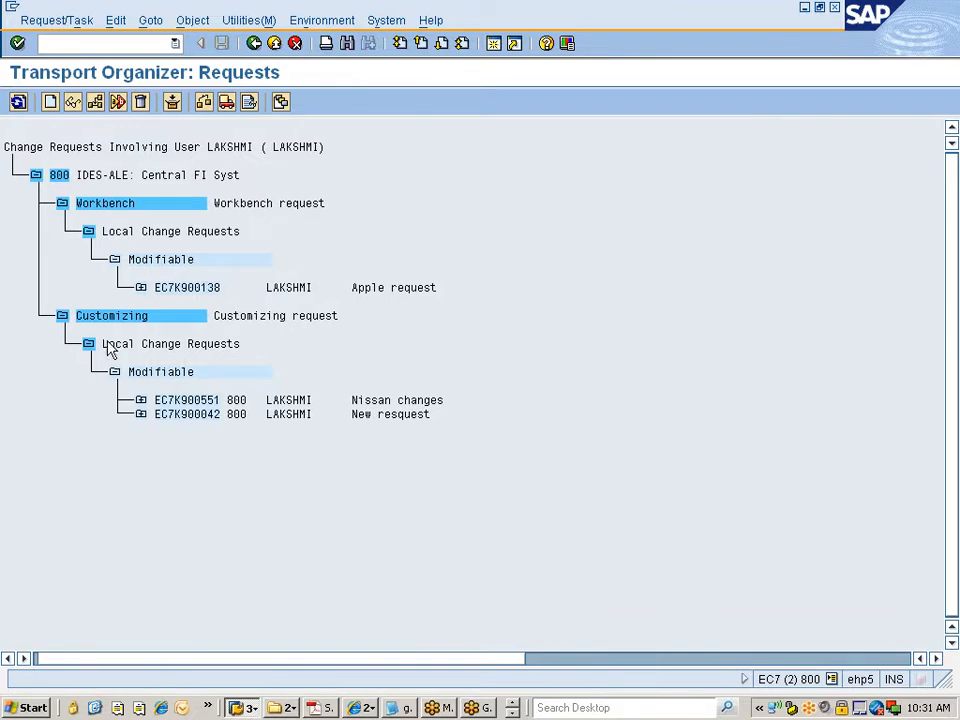
pyautogui.click(255, 44)
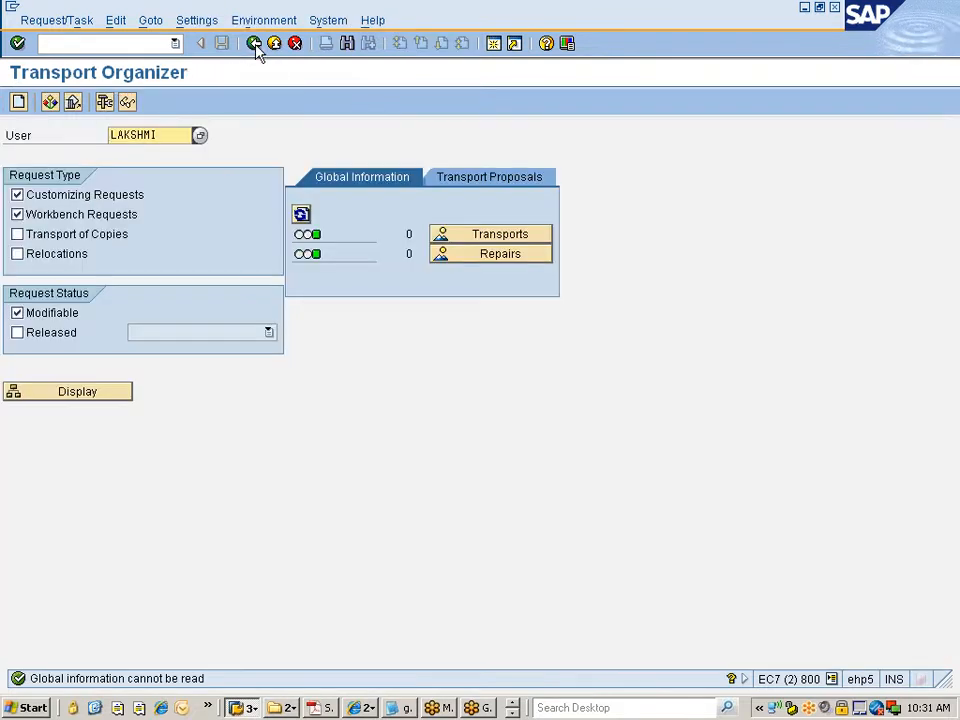
pyautogui.click(17, 214)
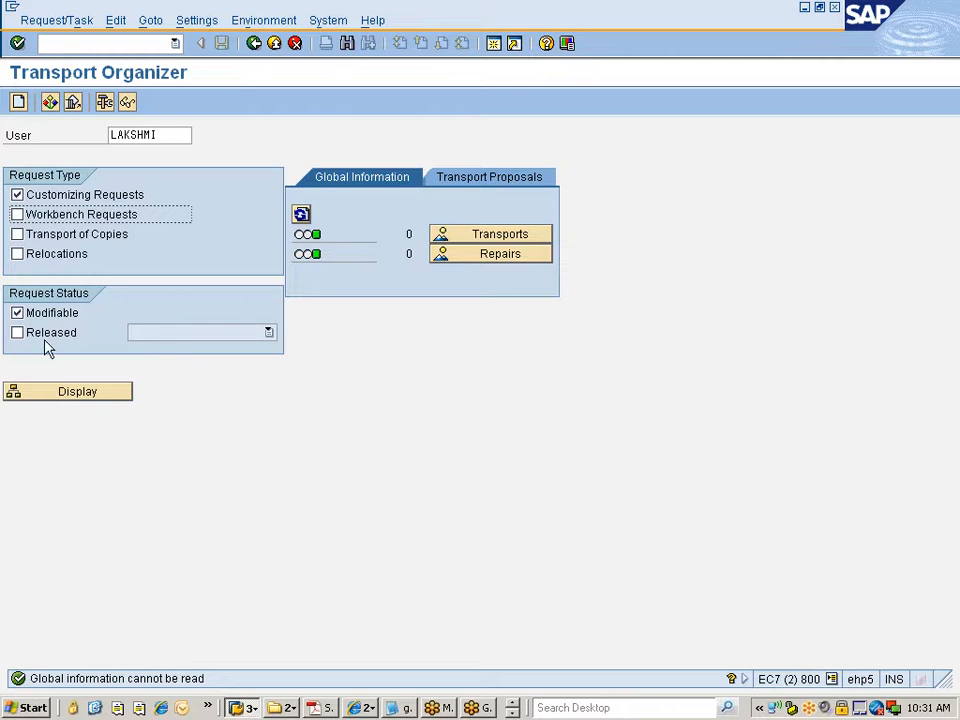
pyautogui.click(40, 393)
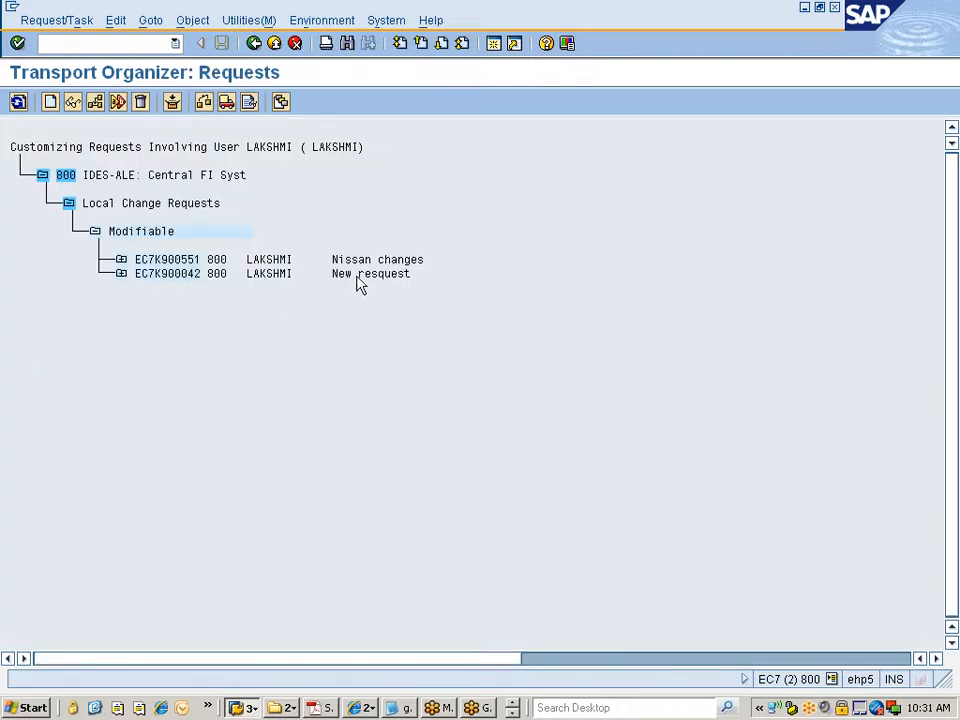
# Step: Expand the New resquest request and its customizing task to examine the recorded IMG activities, and return to the request selection
pyautogui.click(122, 276)
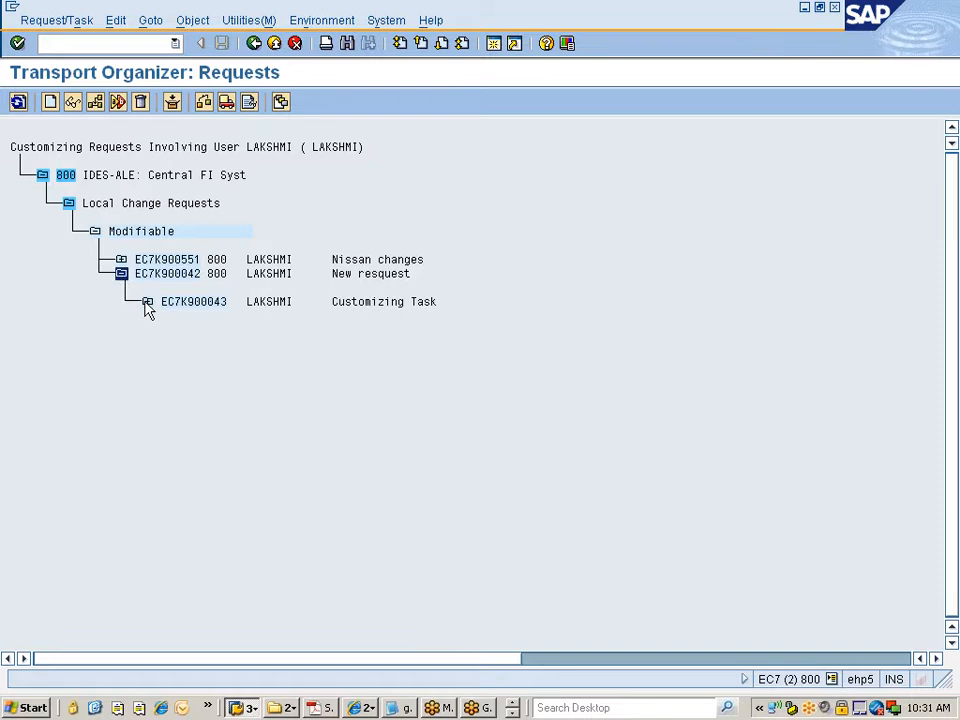
pyautogui.click(147, 303)
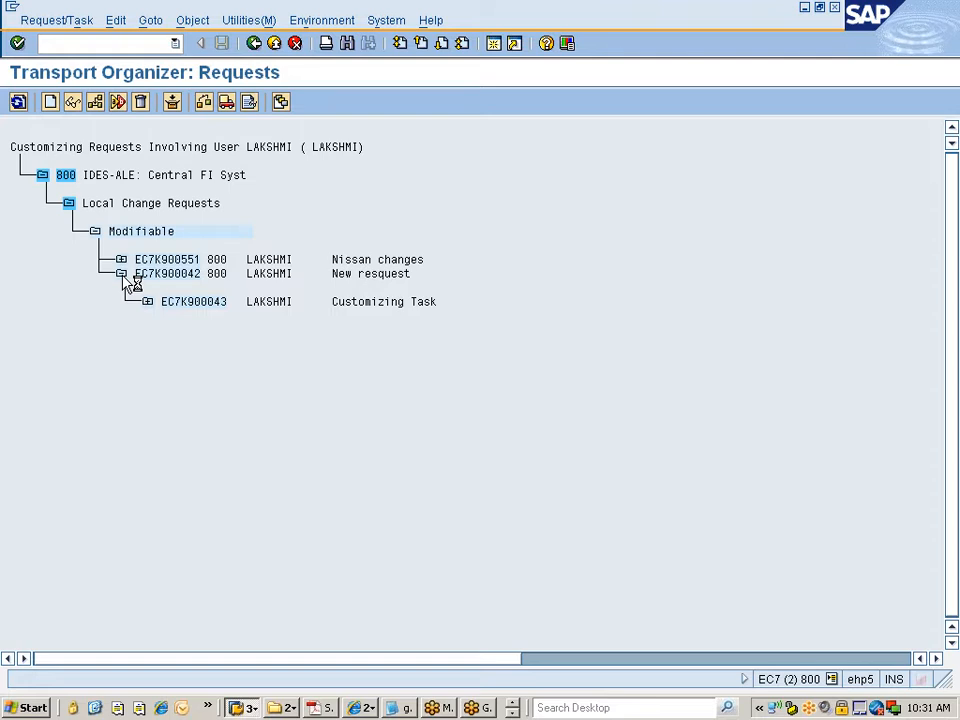
pyautogui.click(152, 302)
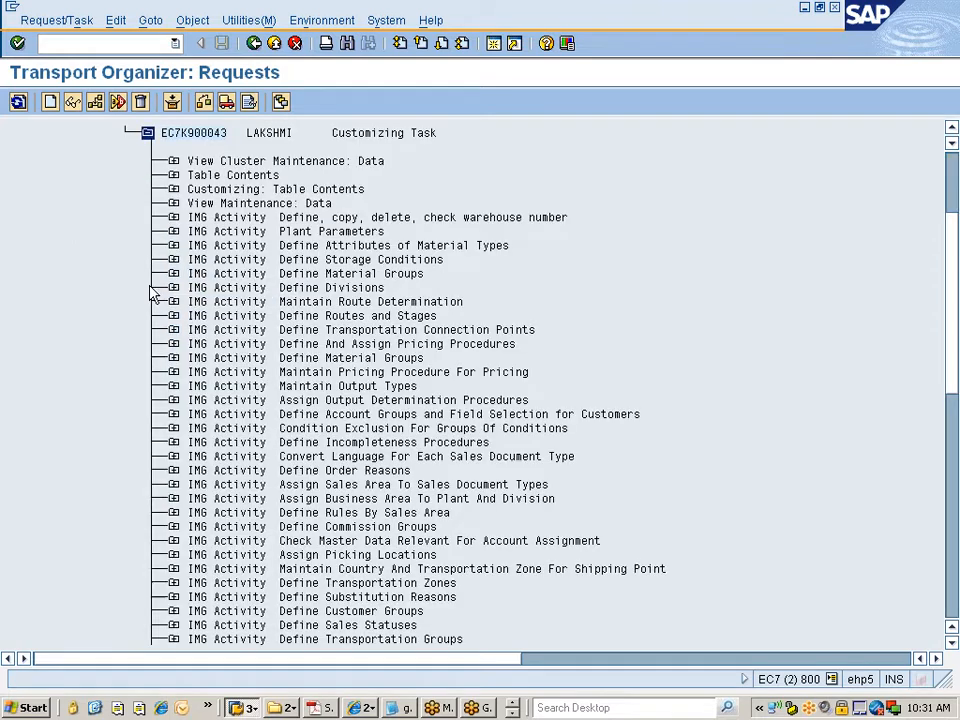
pyautogui.scroll(-1, 289, 304)
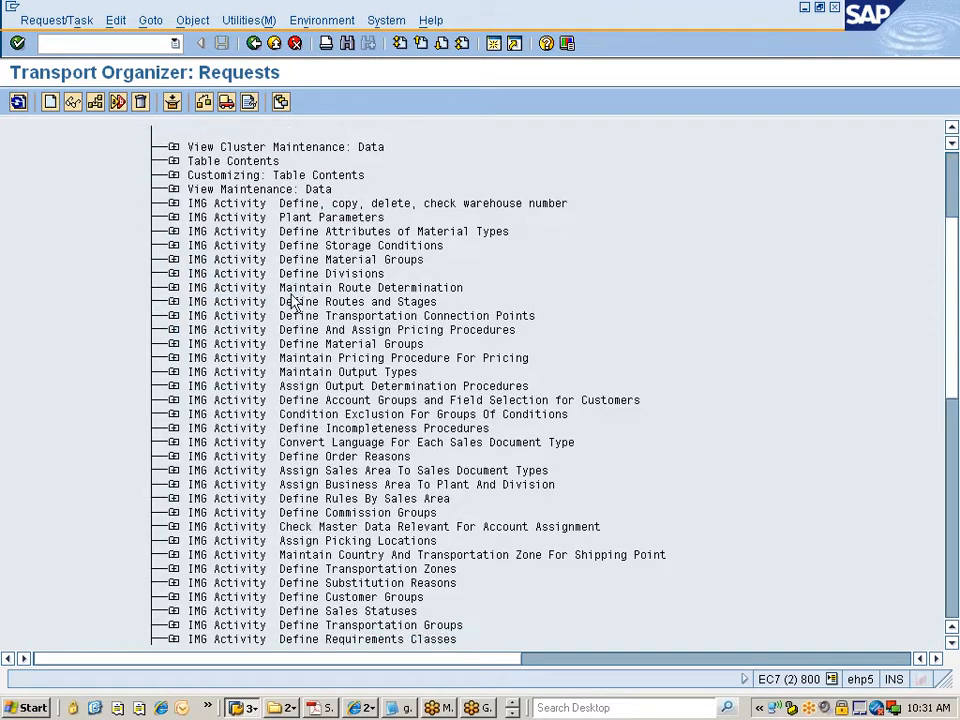
pyautogui.click(255, 44)
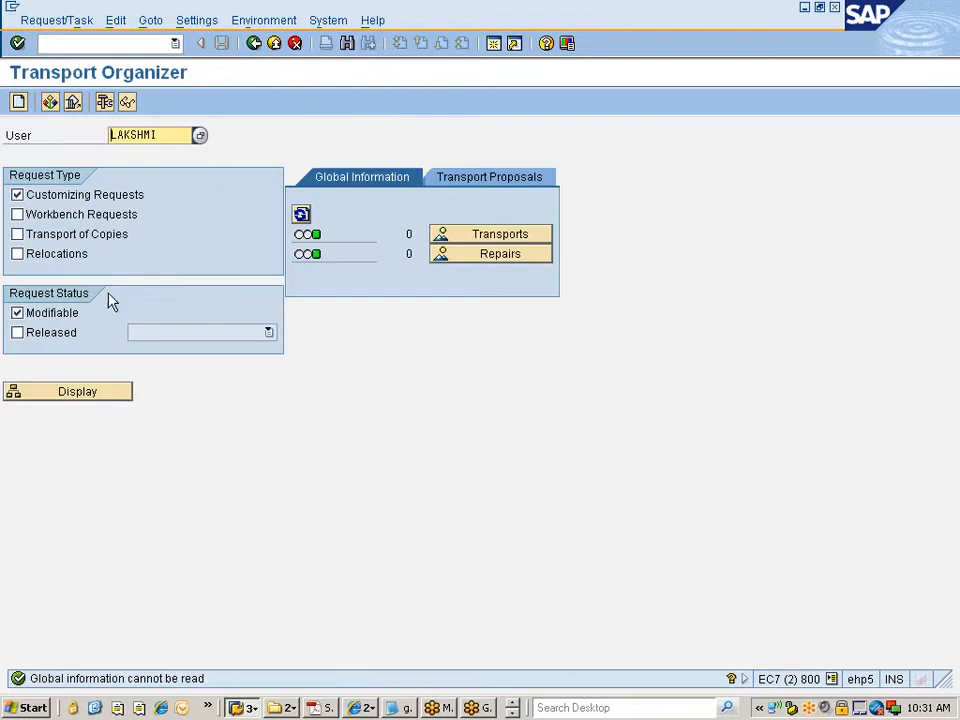
# Step: Display the customizing requests again and expand the Nissan changes request and its customizing task
pyautogui.click(97, 392)
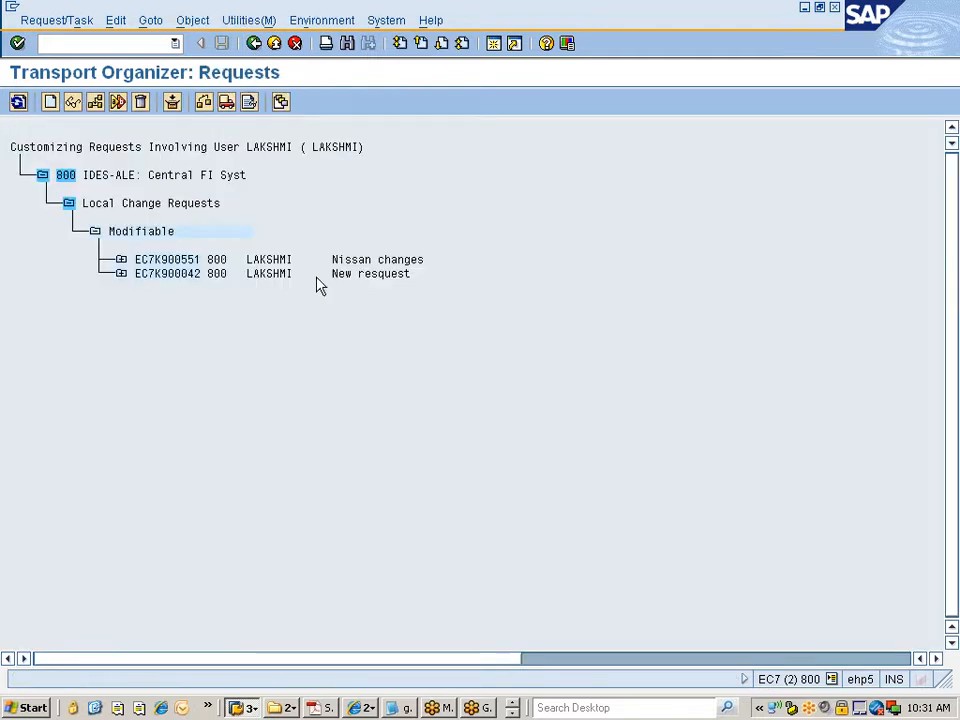
pyautogui.moveTo(427, 262); pyautogui.dragTo(137, 262)
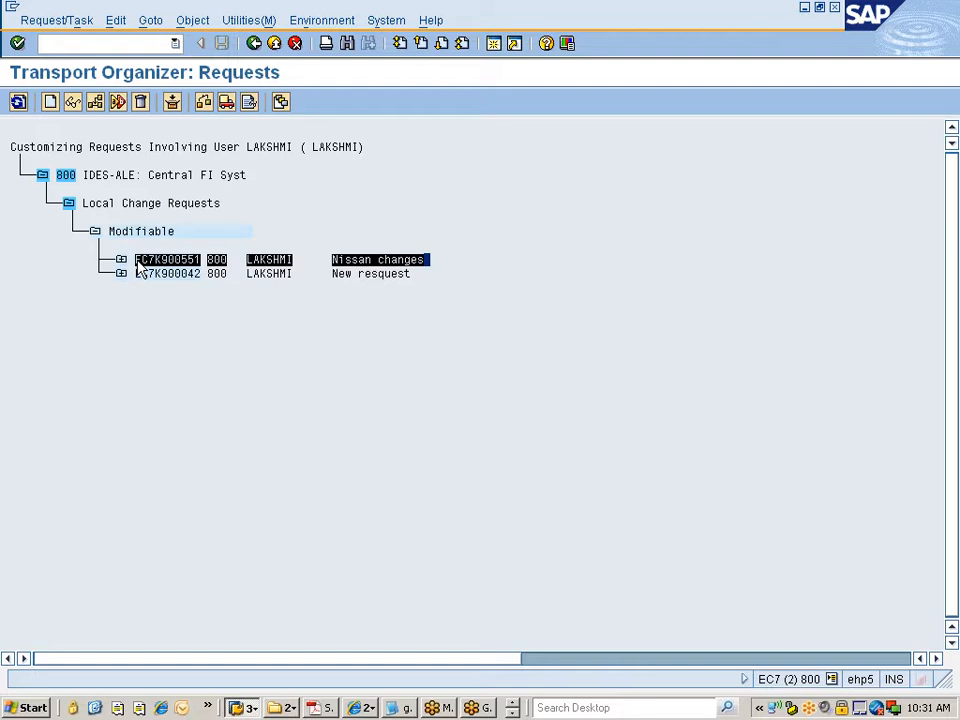
pyautogui.moveTo(137, 262); pyautogui.dragTo(137, 261)
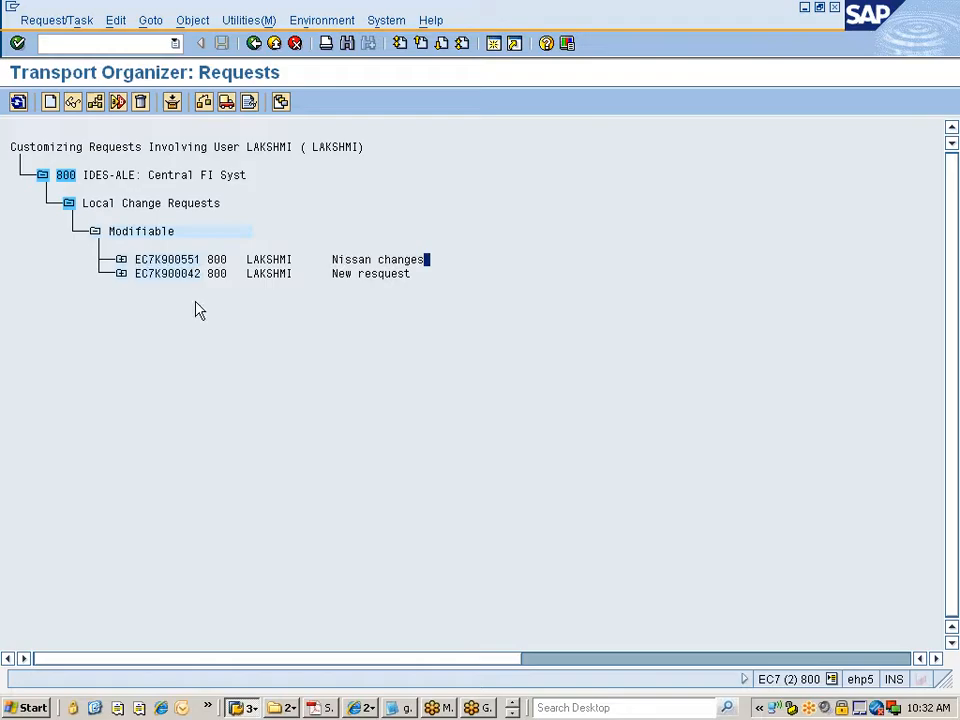
pyautogui.click(121, 260)
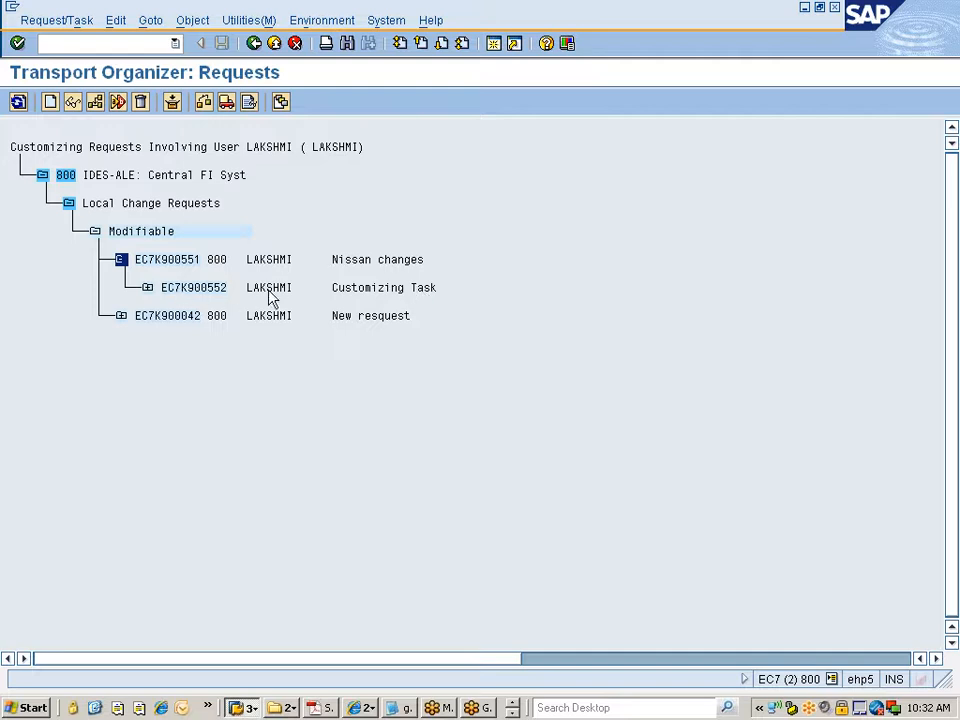
pyautogui.click(147, 287)
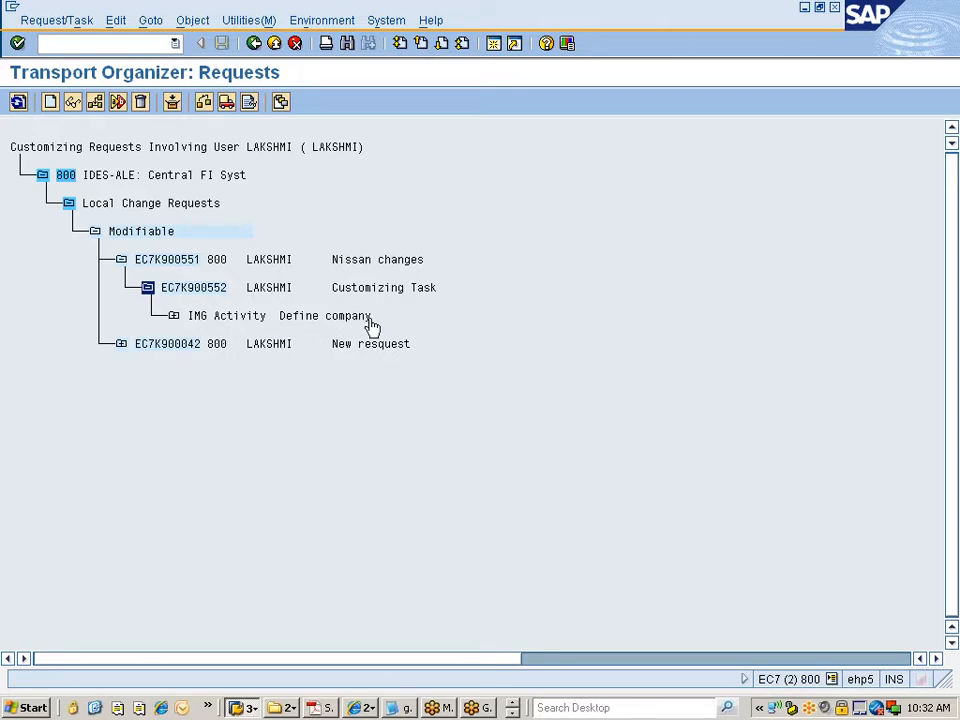
# Step: Return from the company list to the IMG structure in the first session and show the IMG activity keys in a widened additional information column
pyautogui.click(252, 708)
pyautogui.click(253, 667)
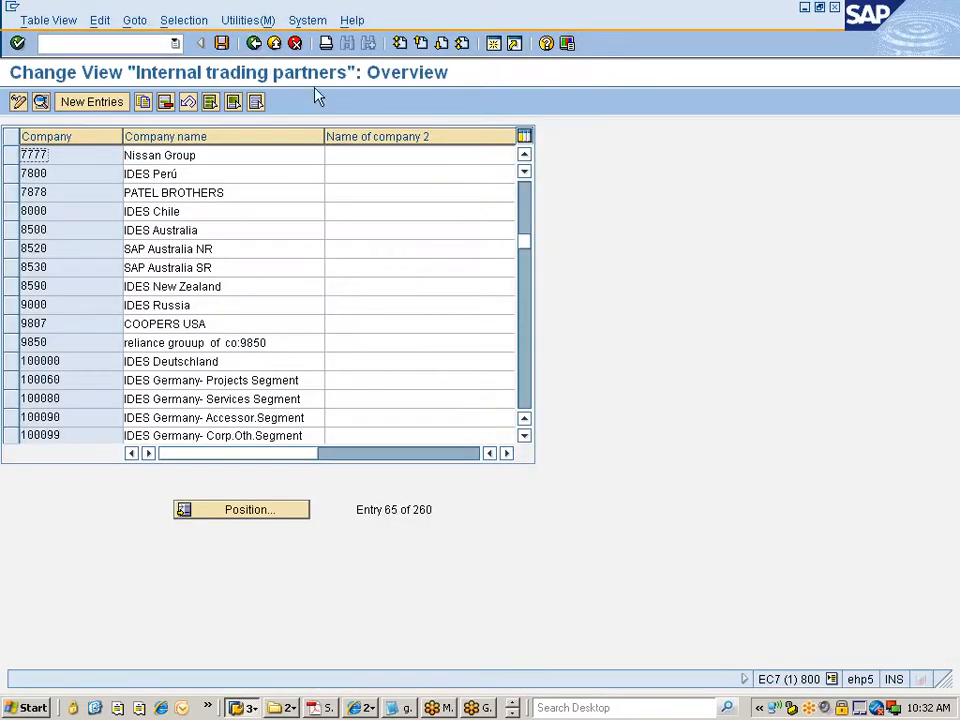
pyautogui.click(254, 43)
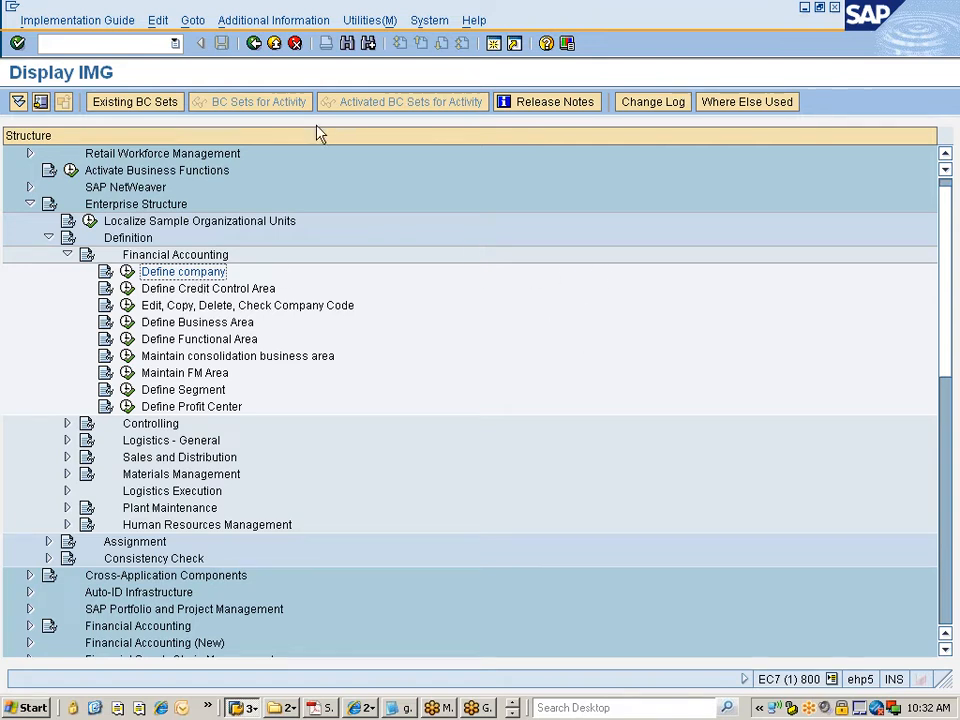
pyautogui.click(305, 21)
pyautogui.moveTo(316, 52)
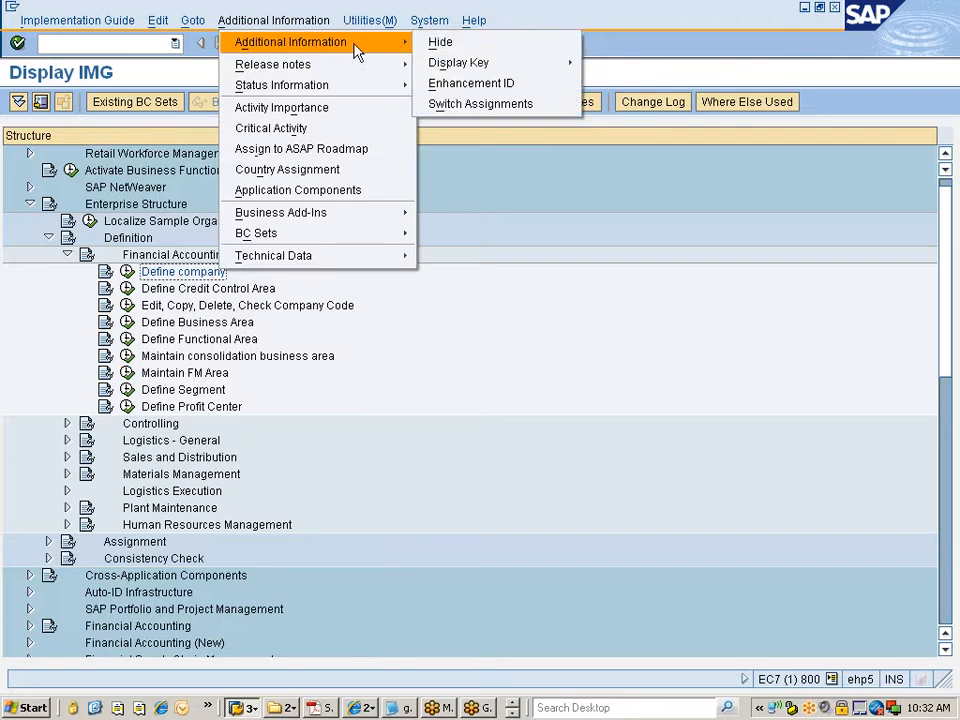
pyautogui.moveTo(450, 68)
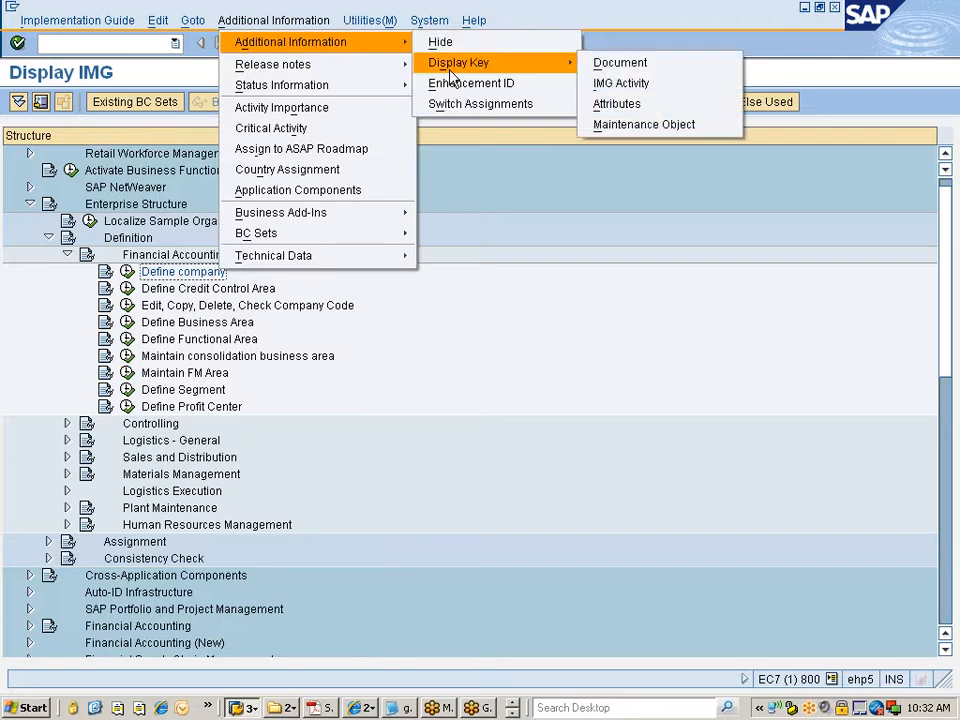
pyautogui.click(614, 86)
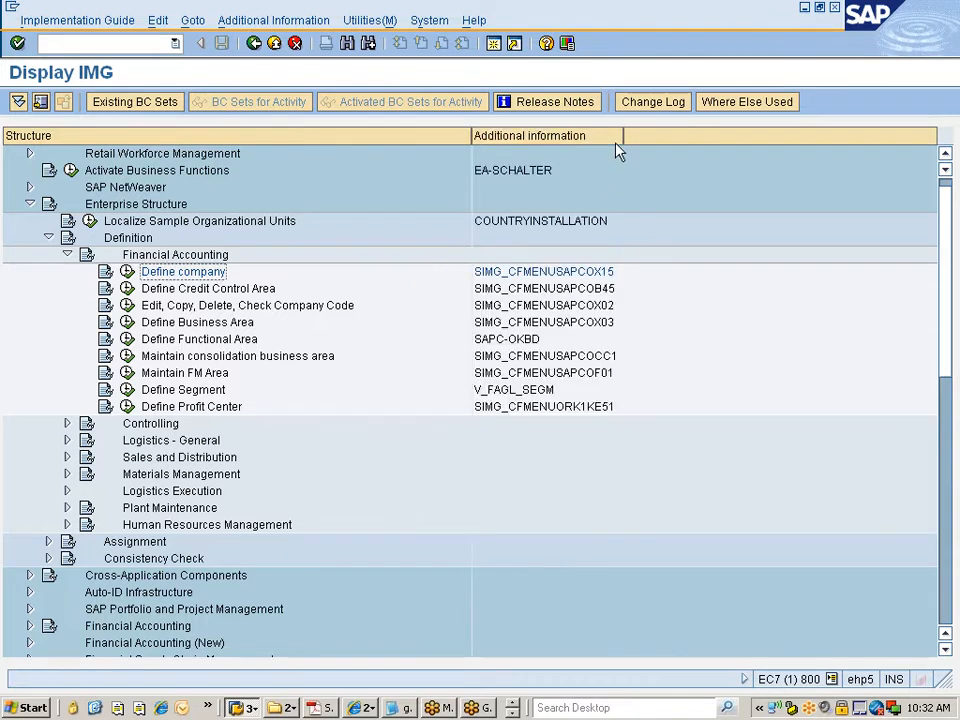
pyautogui.moveTo(624, 138); pyautogui.dragTo(653, 137)
# Step: In the Nissan changes request, expand the Define company activity through view V_T880 to the key recorded under table T880
pyautogui.hotkey('alt', 'Tab')
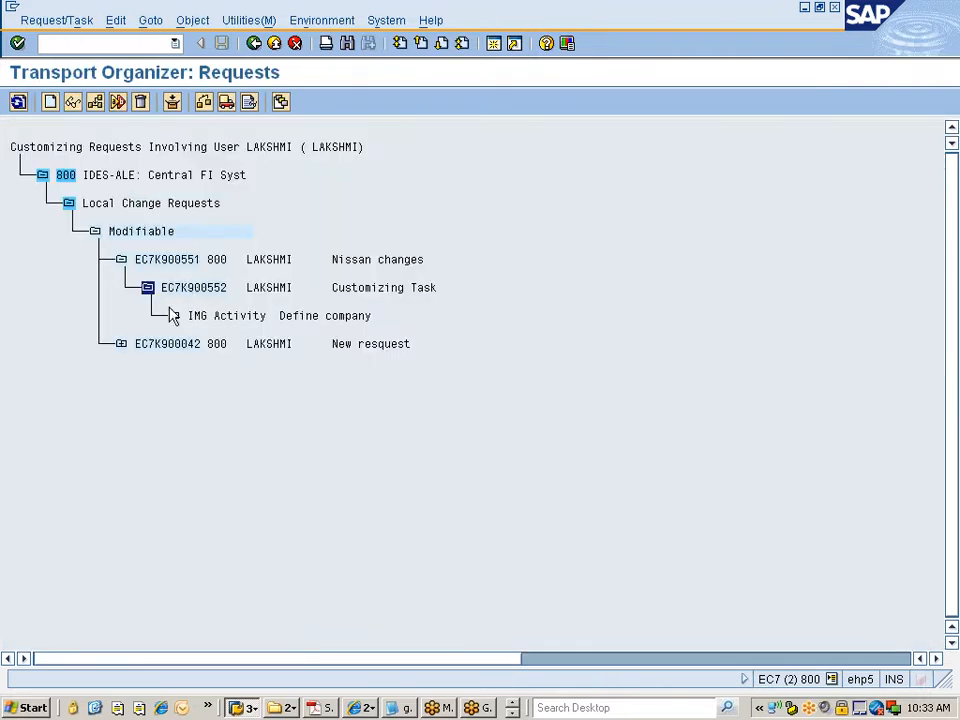
pyautogui.click(174, 316)
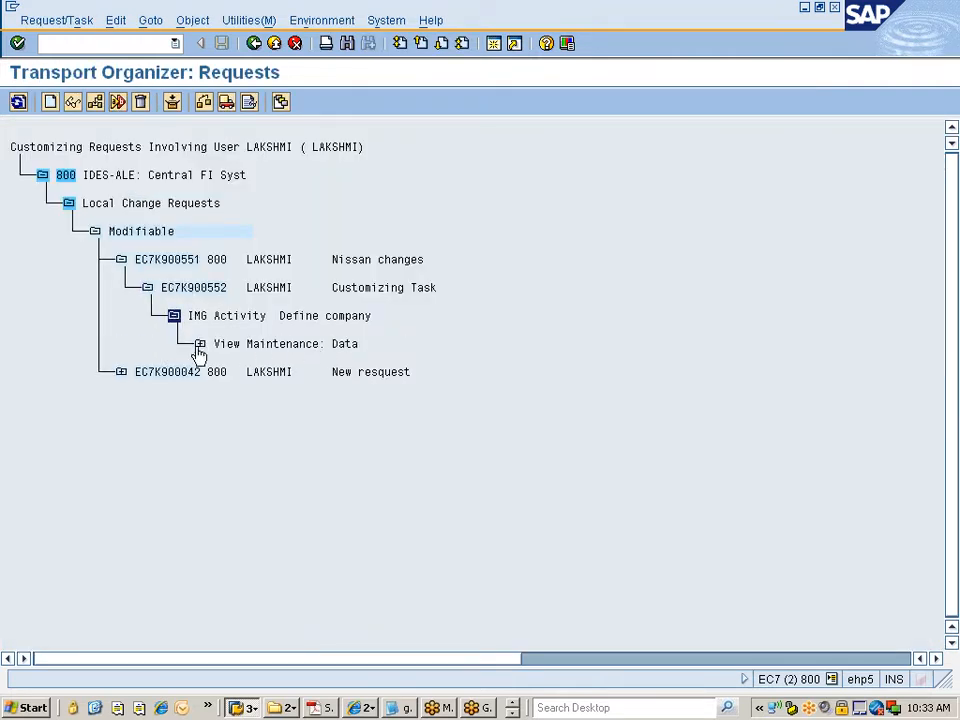
pyautogui.click(200, 344)
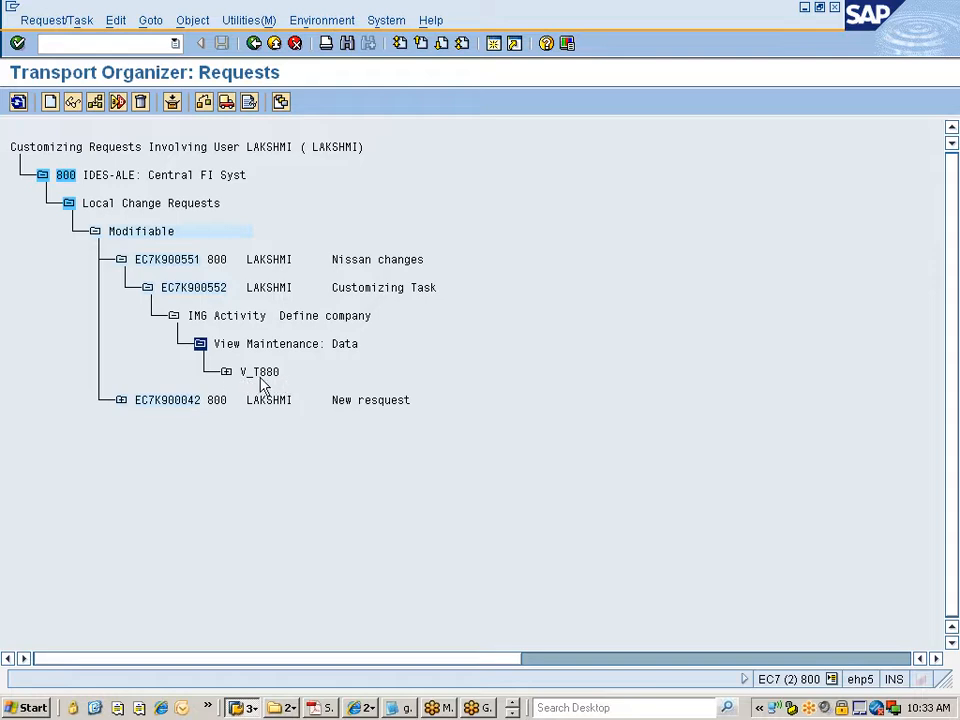
pyautogui.click(228, 373)
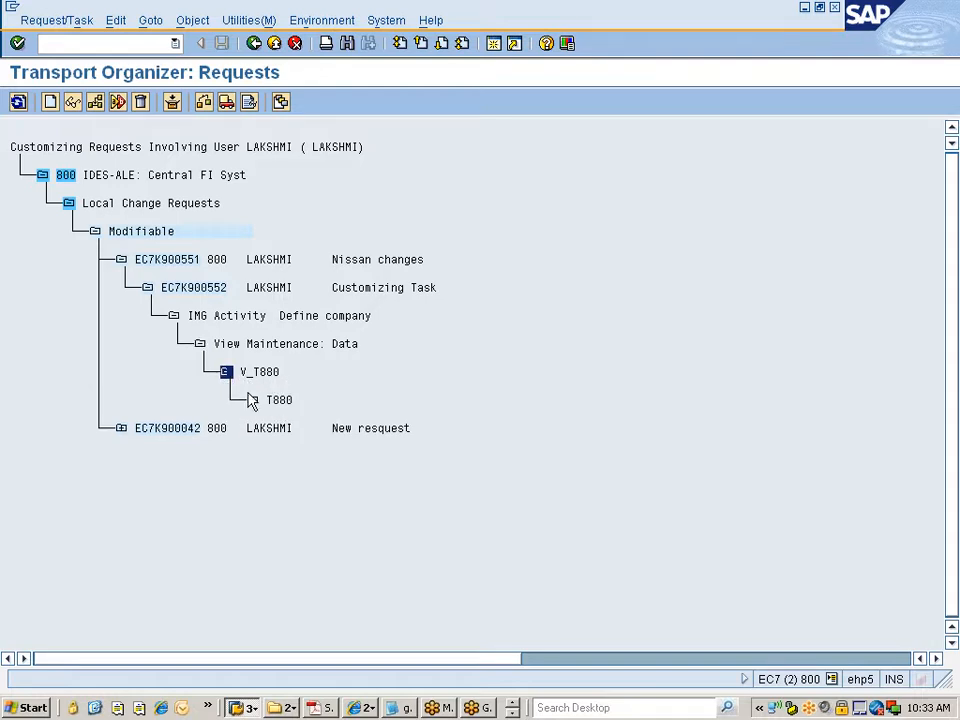
pyautogui.click(252, 399)
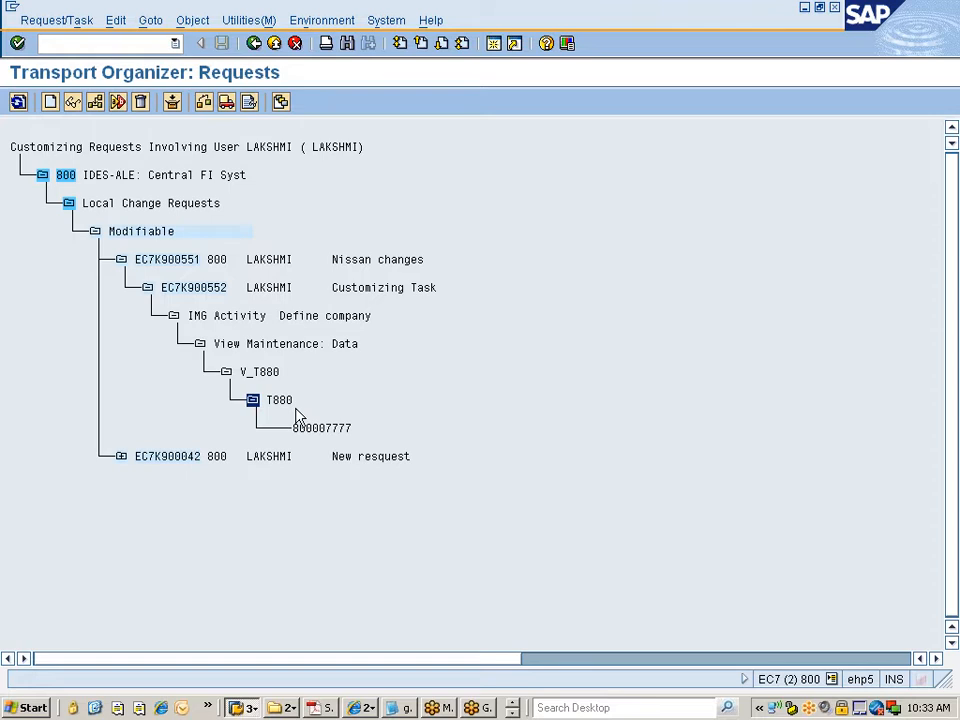
# Step: Switch back to the IMG, run the Define company activity and position the company list at entry 7777
pyautogui.hotkey('alt', 'Tab')
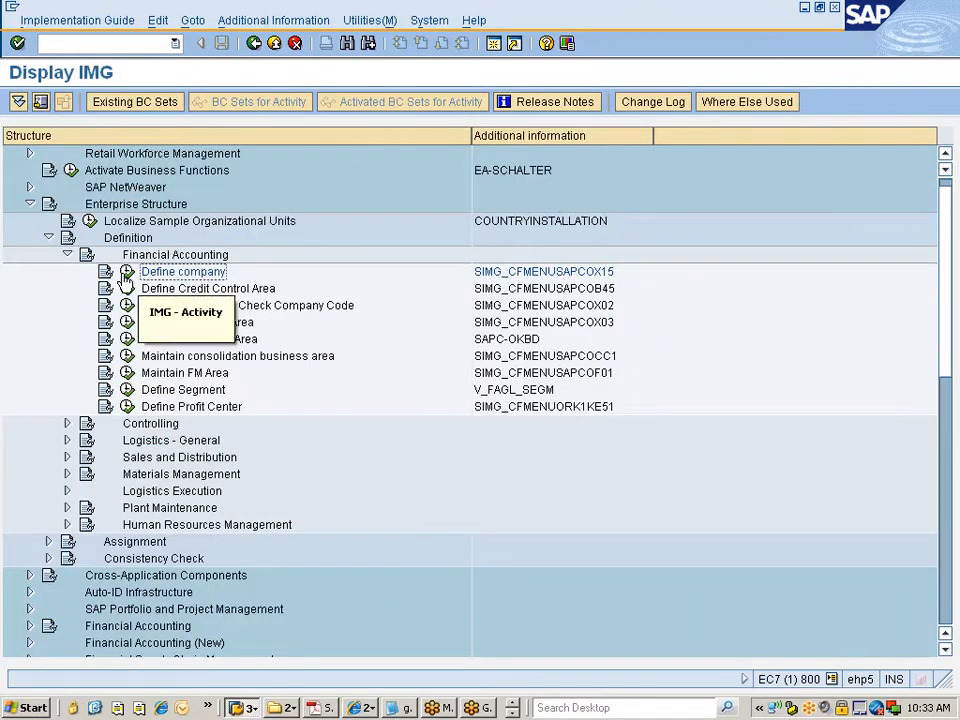
pyautogui.click(127, 272)
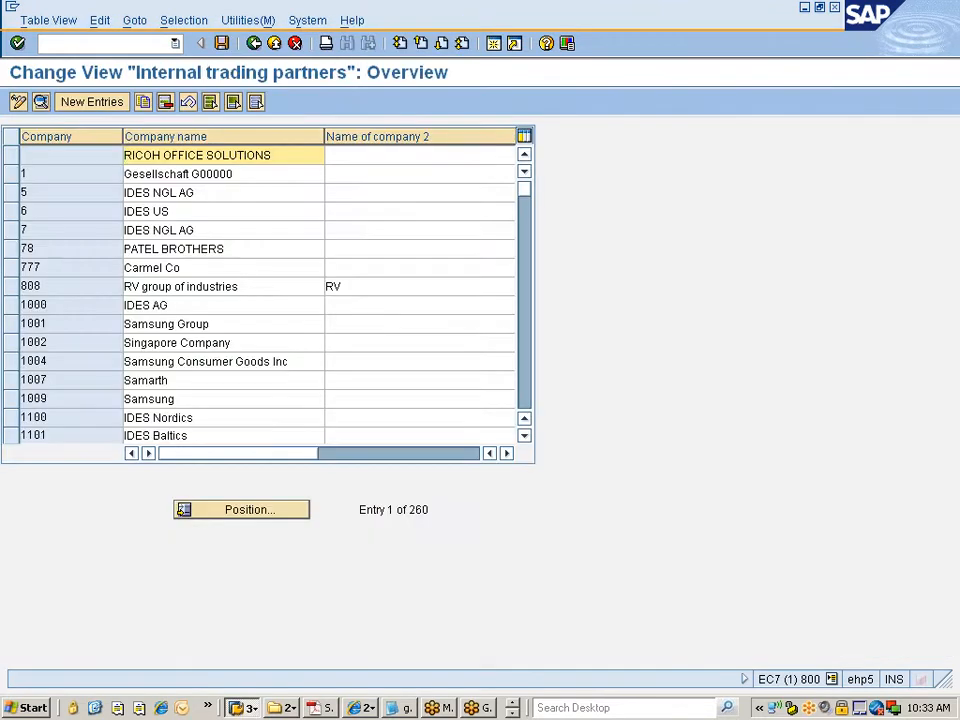
pyautogui.click(281, 514)
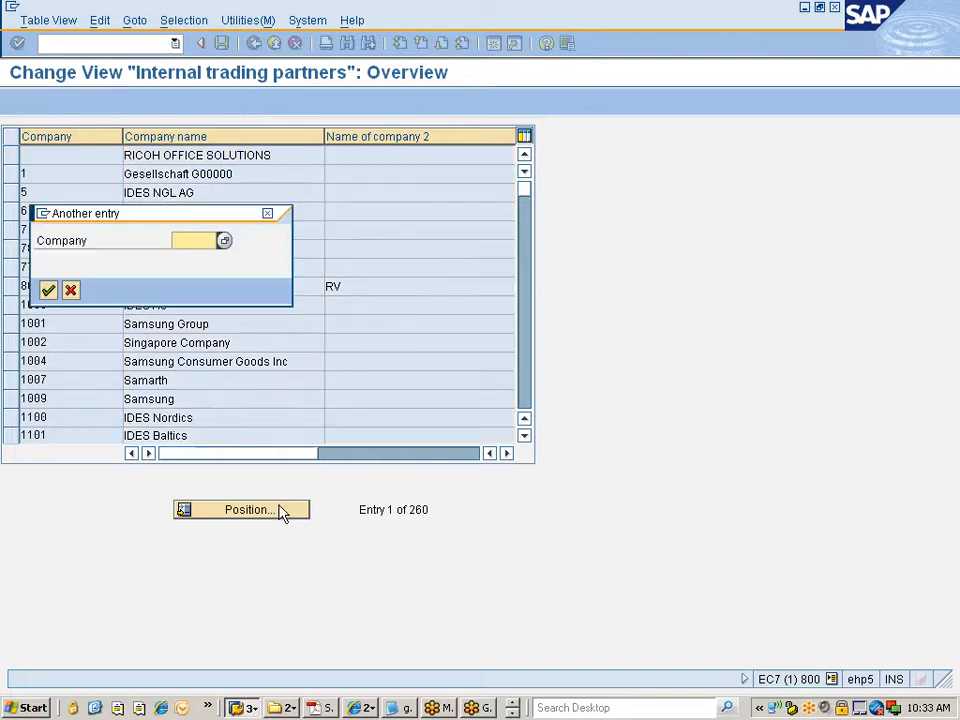
pyautogui.write('7777')
pyautogui.press('Return')
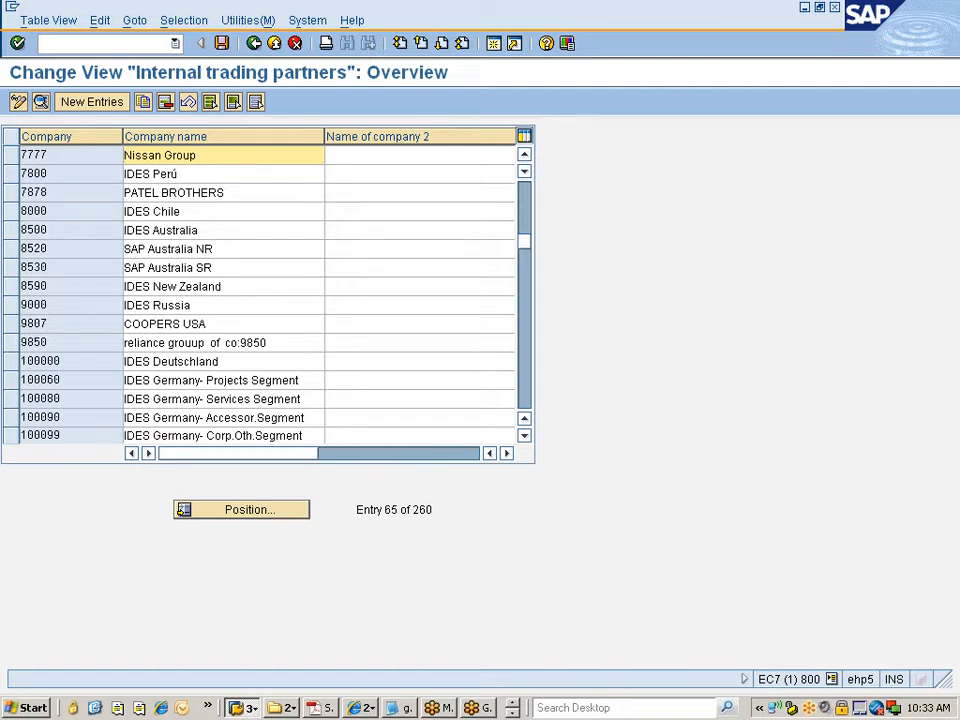
pyautogui.hotkey('shift', 'Left')
pyautogui.hotkey('shift', 'Left')
pyautogui.hotkey('shift', 'Left')
pyautogui.hotkey('shift', 'Left')
pyautogui.hotkey('shift', 'Left')
pyautogui.hotkey('shift', 'Left')
pyautogui.hotkey('shift', 'Left')
pyautogui.hotkey('shift', 'Left')
pyautogui.hotkey('shift', 'Left')
pyautogui.hotkey('shift', 'Left')
pyautogui.hotkey('shift', 'Left')
pyautogui.hotkey('shift', 'Left')
pyautogui.press('Left')
# Step: Return to the Nissan changes request and examine the client and company parts of the T880 key 800007777
pyautogui.hotkey('alt', 'Tab')
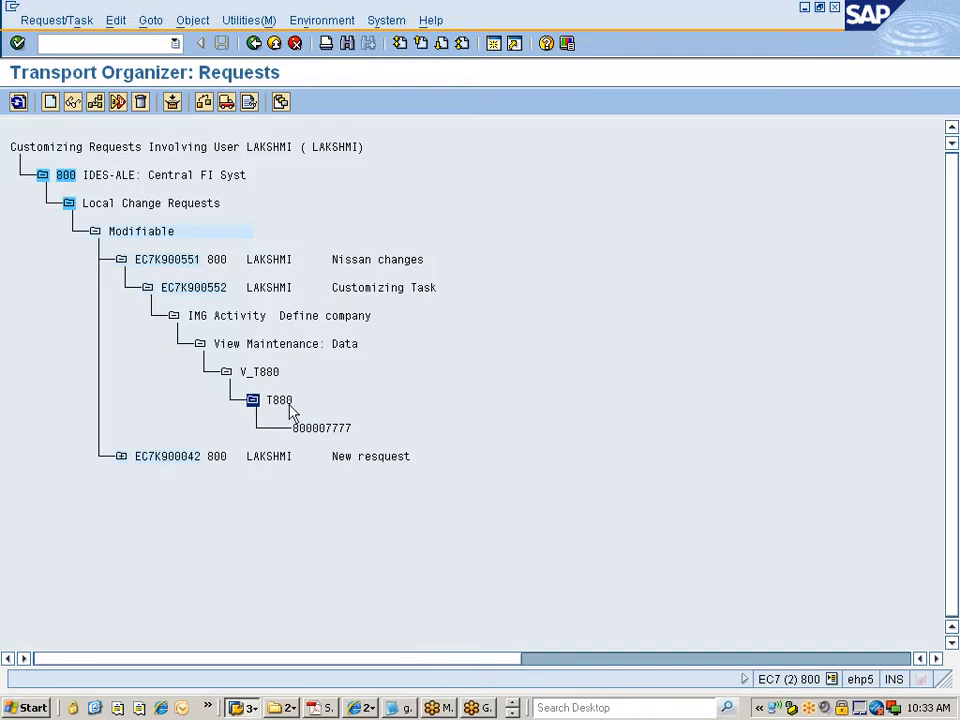
pyautogui.moveTo(295, 431); pyautogui.dragTo(313, 436)
pyautogui.click(353, 431)
pyautogui.click(311, 430)
pyautogui.moveTo(311, 431); pyautogui.dragTo(301, 432)
pyautogui.click(311, 435)
pyautogui.moveTo(314, 432); pyautogui.dragTo(356, 432)
pyautogui.moveTo(358, 429); pyautogui.dragTo(358, 429)
pyautogui.doubleClick(332, 432)
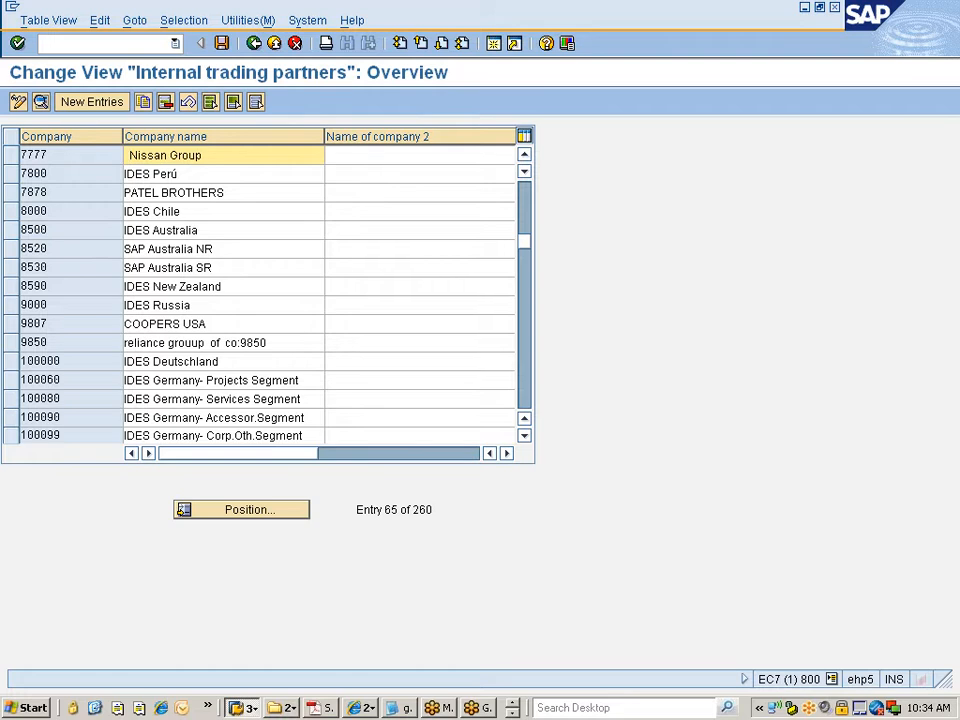
# Step: Save the change to company 7777's name in the company list and leave the list
pyautogui.hotkey('ctrl', 's')
pyautogui.press('F3')
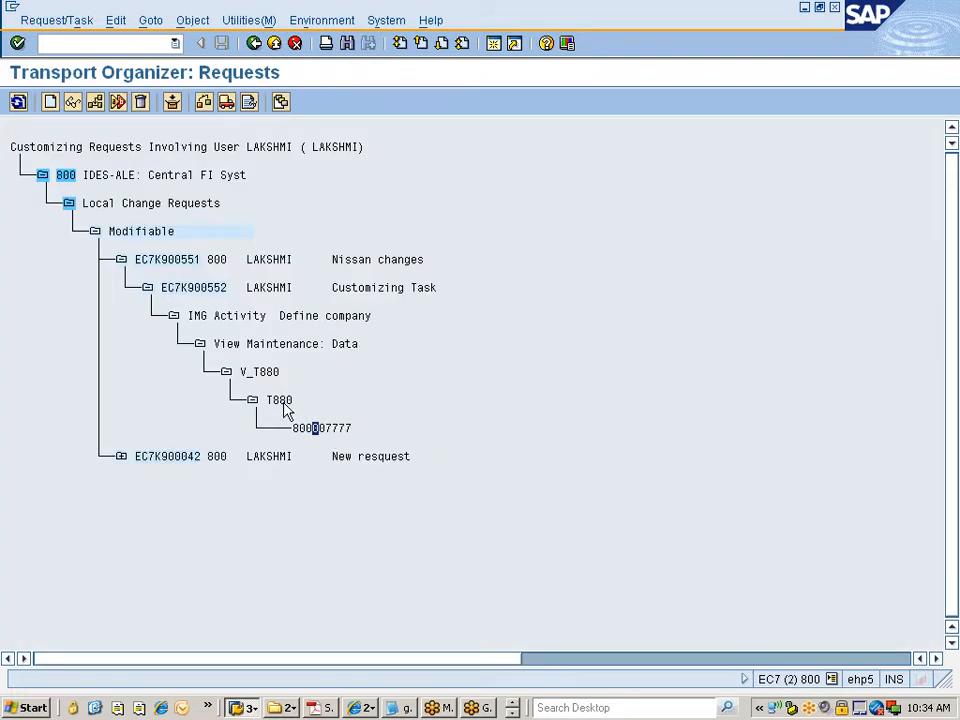
# Step: Save the company list again under the Nissan changes request, leave it, and select the Define Credit Control Area activity in the IMG
pyautogui.hotkey('alt', 'Tab')
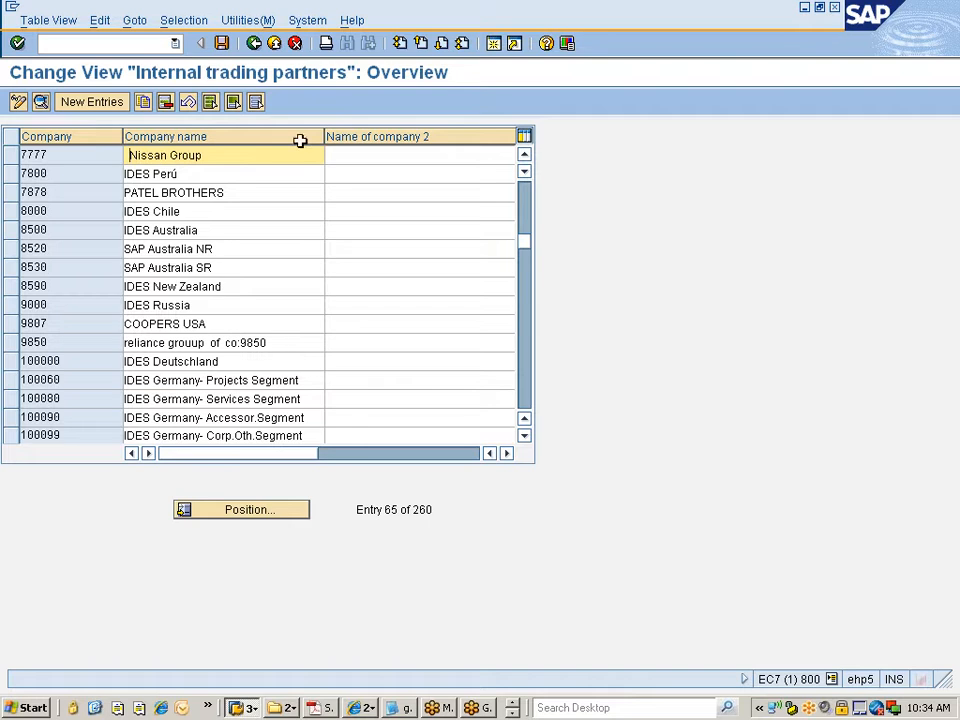
pyautogui.click(221, 44)
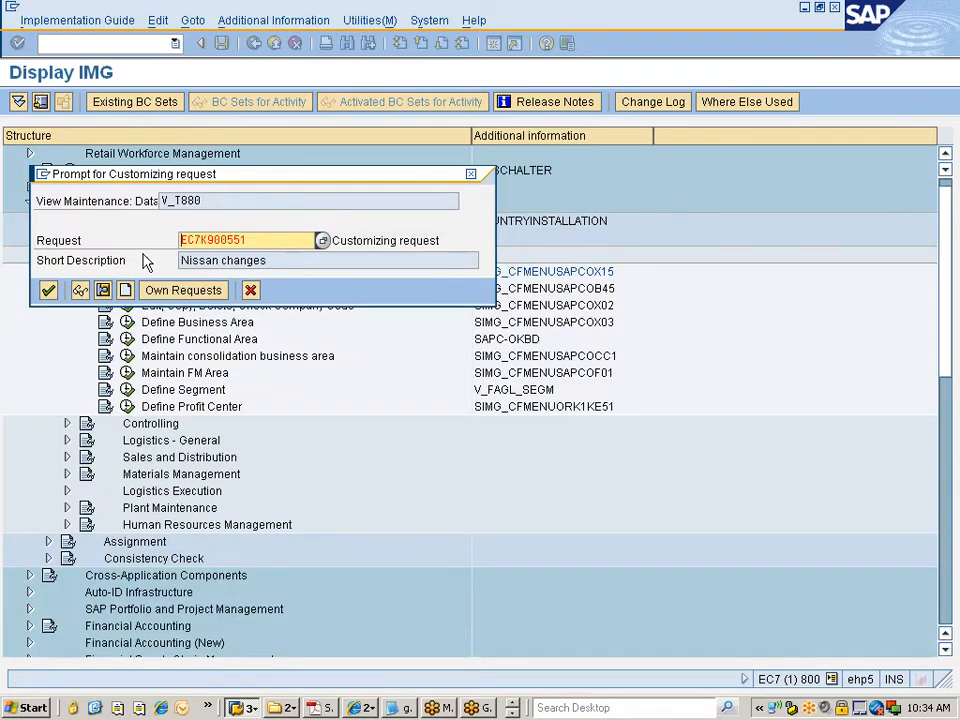
pyautogui.press('Return')
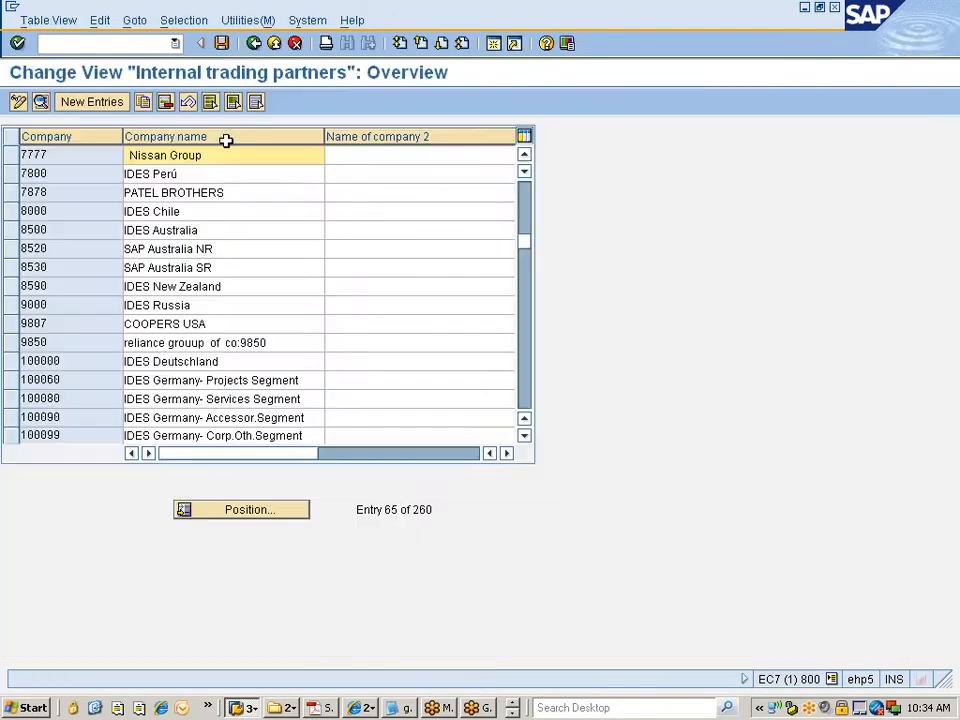
pyautogui.click(254, 43)
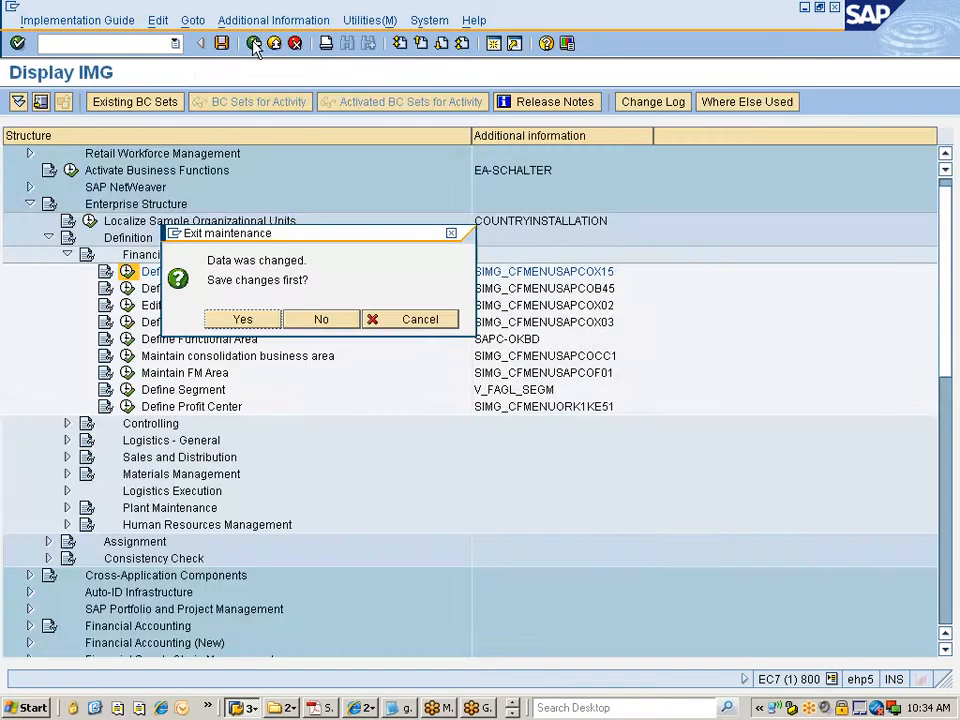
pyautogui.click(240, 320)
pyautogui.click(48, 290)
pyautogui.click(206, 290)
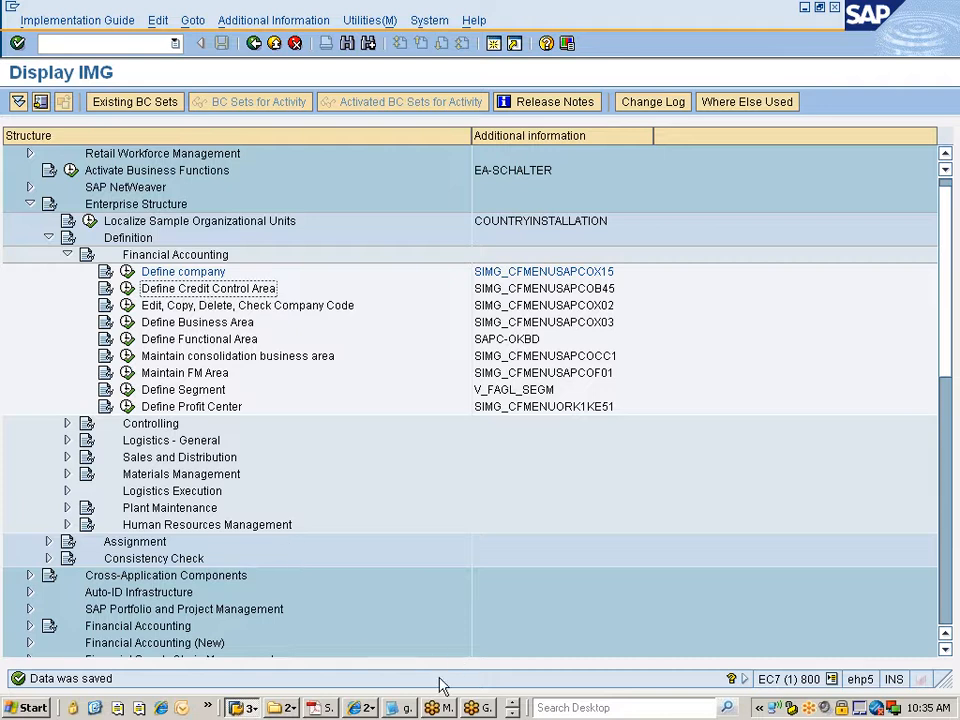
# Step: Switch through the Excel class notes to the SAP organizational structures diagram and examine how its units relate
pyautogui.hotkey('alt', 'Tab')
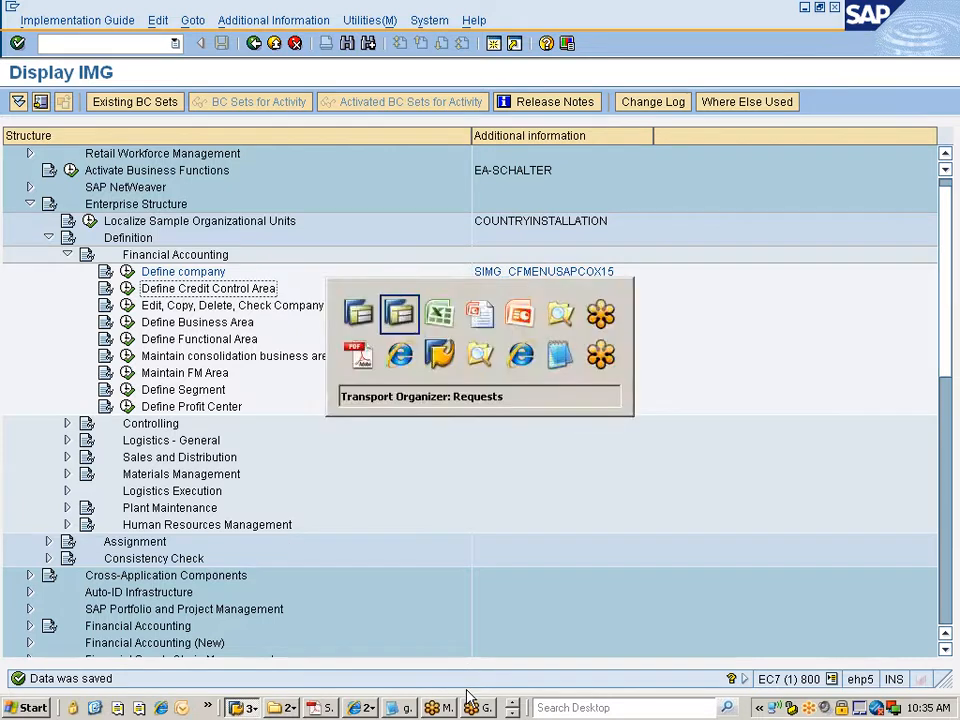
pyautogui.hotkey('alt', 'Tab')
pyautogui.hotkey('alt', 'Tab')
pyautogui.hotkey('alt', 'Tab')
pyautogui.hotkey('alt', 'Tab')
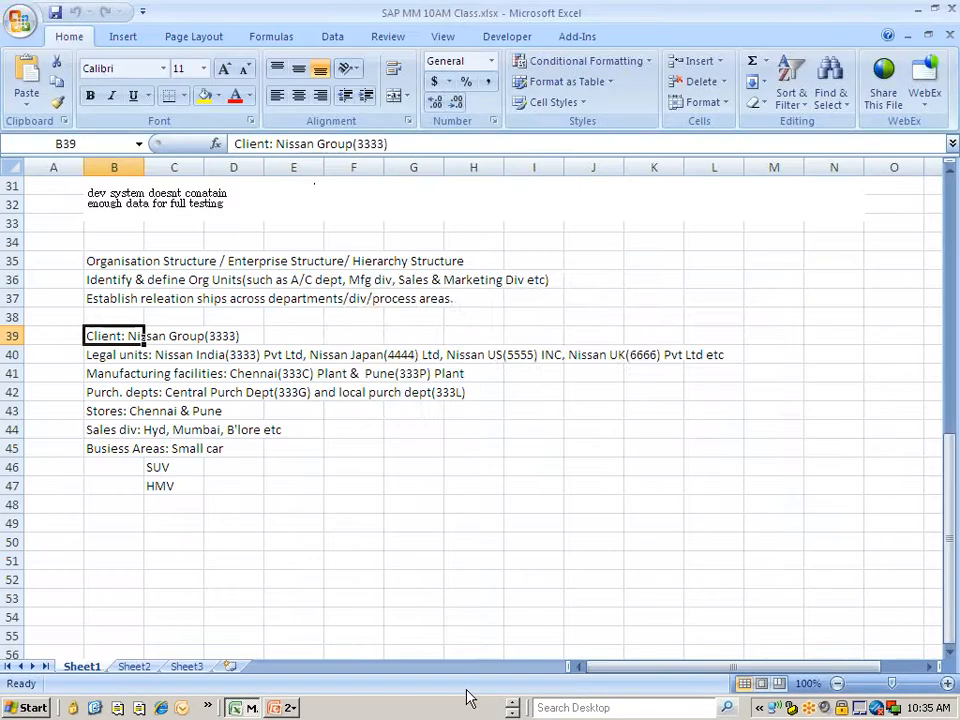
pyautogui.hotkey('alt', 'Tab')
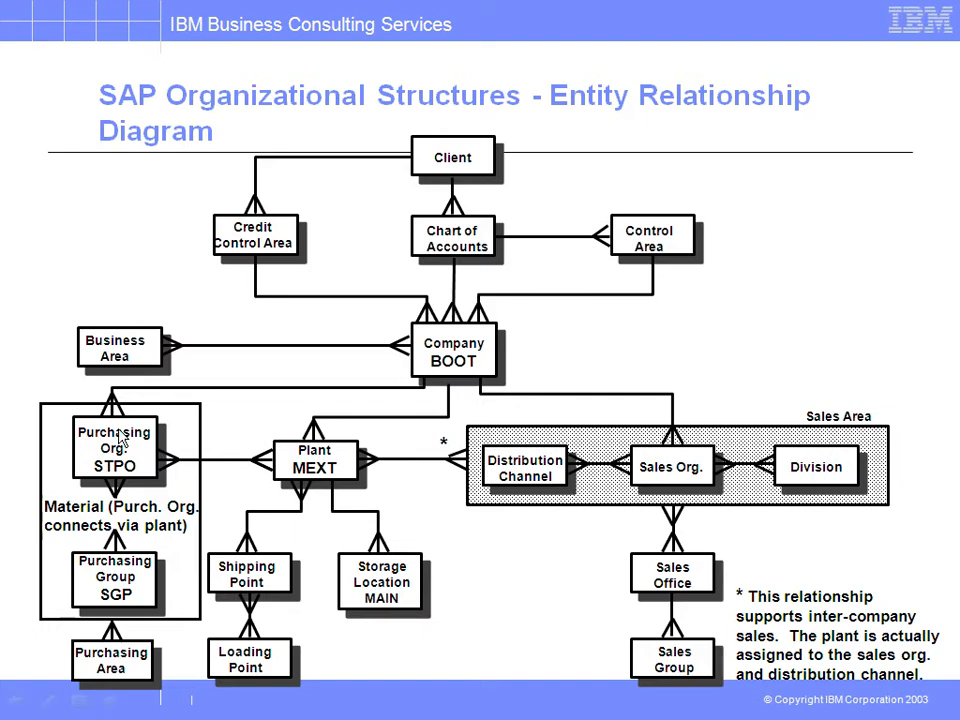
# Step: Switch back to the IMG and run the Define Credit Control Area activity
pyautogui.hotkey('alt', 'Tab')
pyautogui.hotkey('alt', 'Tab')
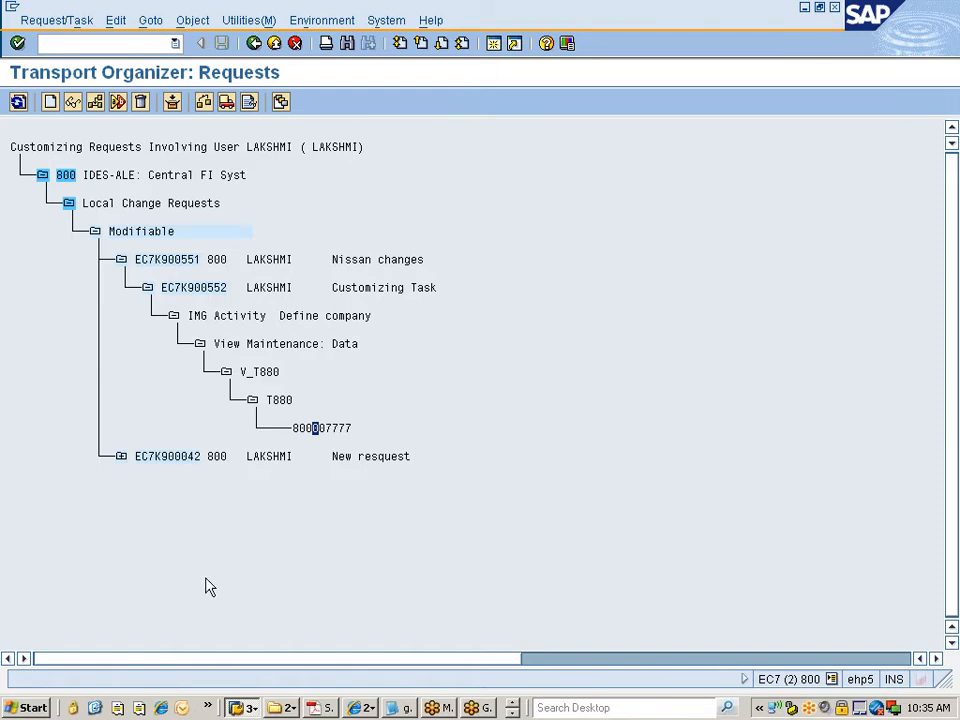
pyautogui.click(240, 708)
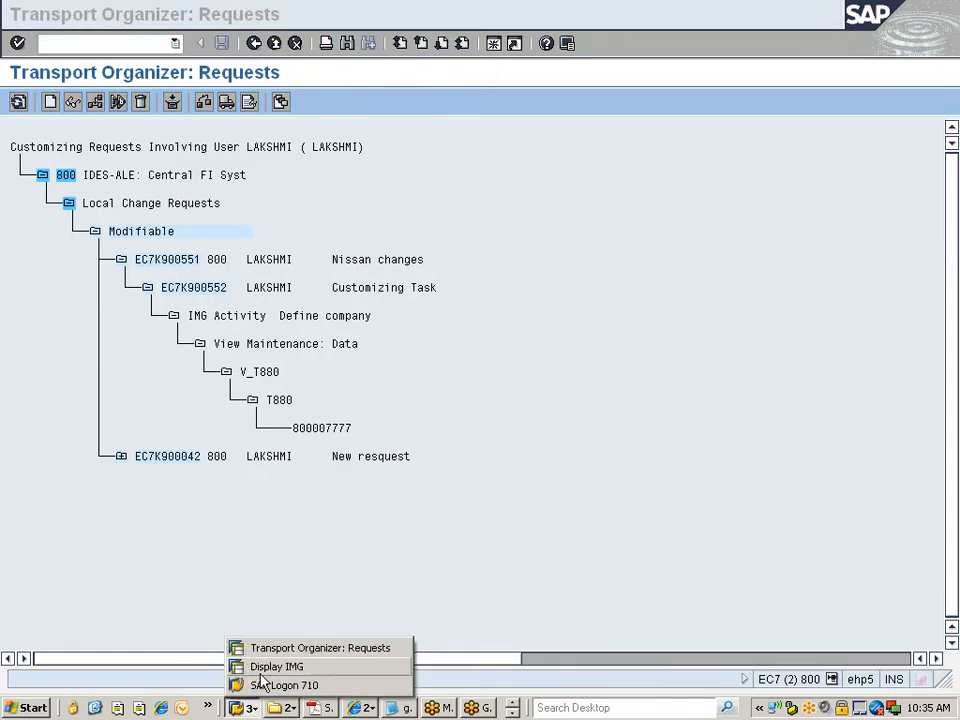
pyautogui.click(262, 676)
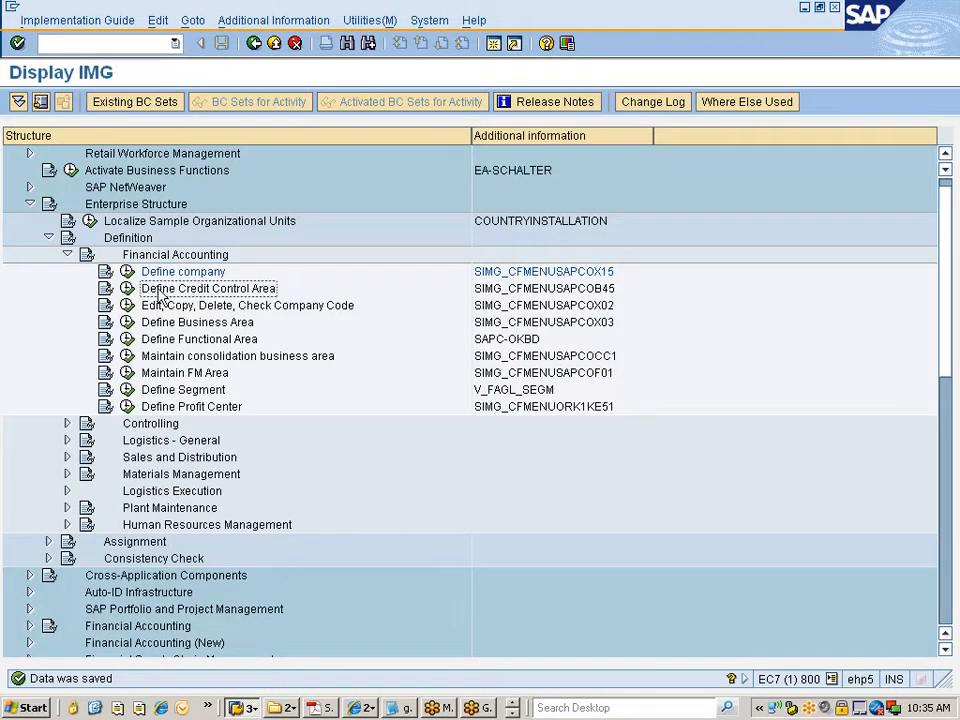
pyautogui.click(128, 289)
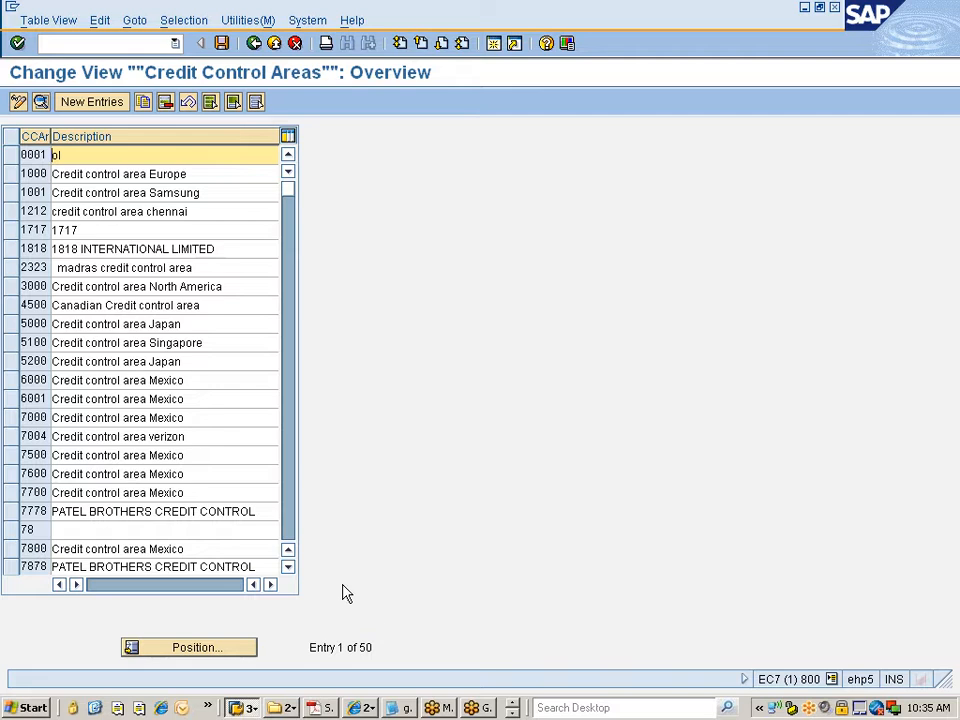
# Step: Copy credit control area 0001 to a new credit control area 7777 with currency INR
pyautogui.click(64, 156)
pyautogui.click(12, 156)
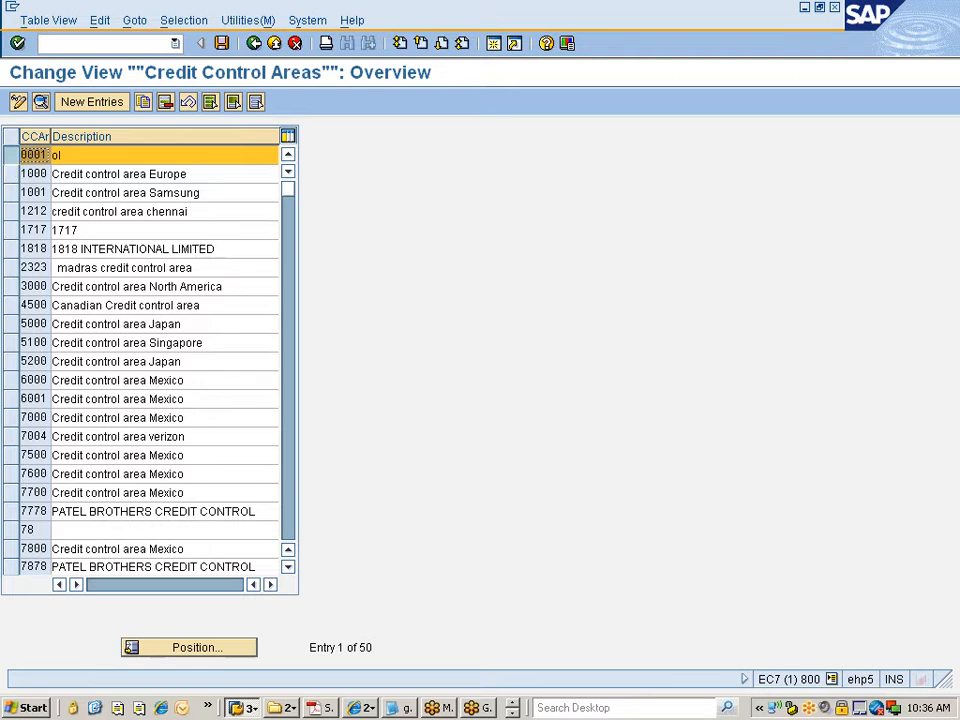
pyautogui.click(141, 106)
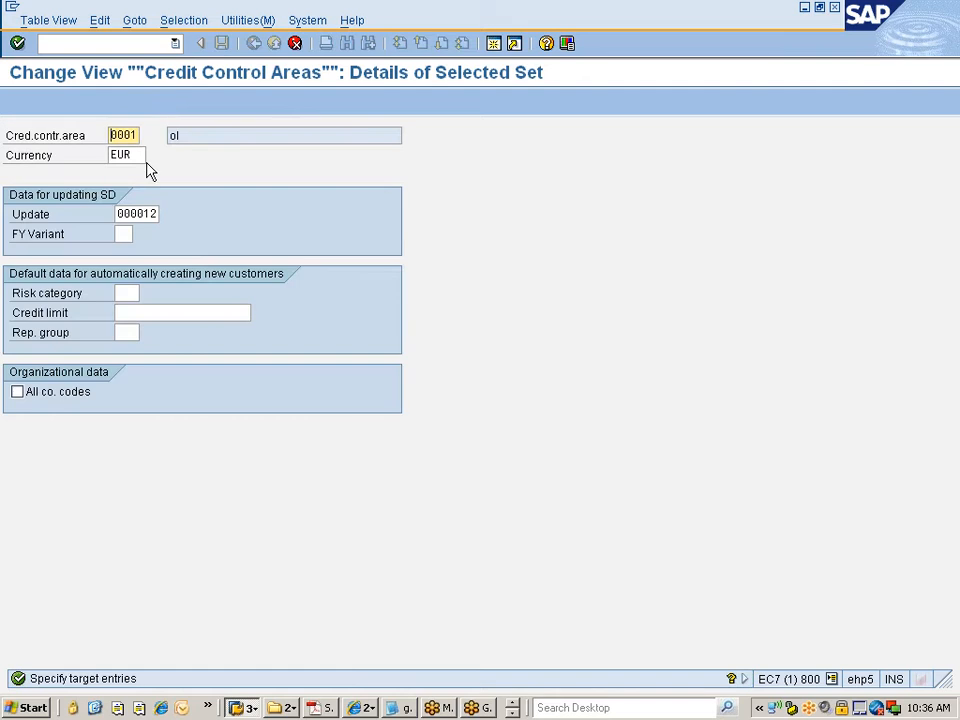
pyautogui.hotkey('shift', 'End')
pyautogui.write('7777')
pyautogui.press('Tab')
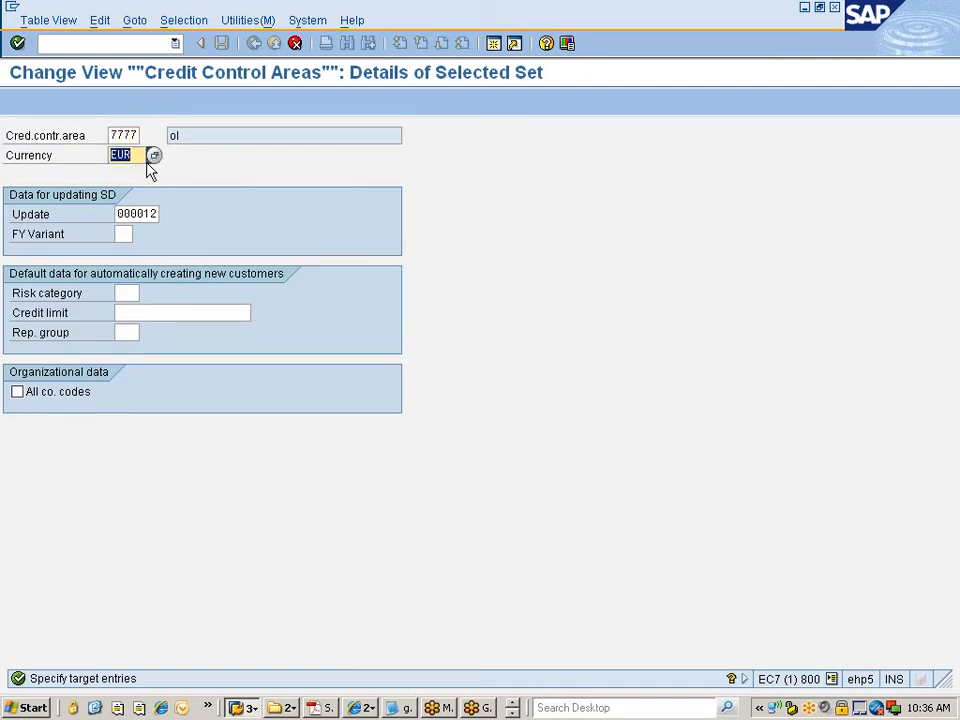
pyautogui.write('INR')
pyautogui.press('Return')
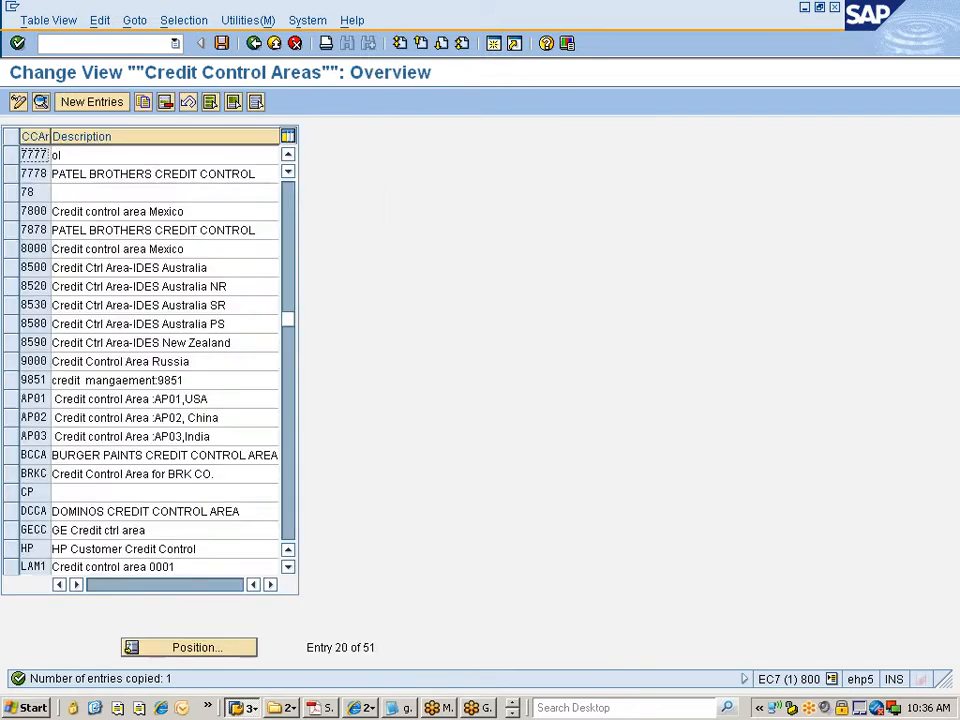
# Step: Describe credit control area 7777 as "Credit Control Area..for Nissan" and save it under the Nissan changes request
pyautogui.press('BackSpace')
pyautogui.press('BackSpace')
pyautogui.write('Credit Control Area..for ')
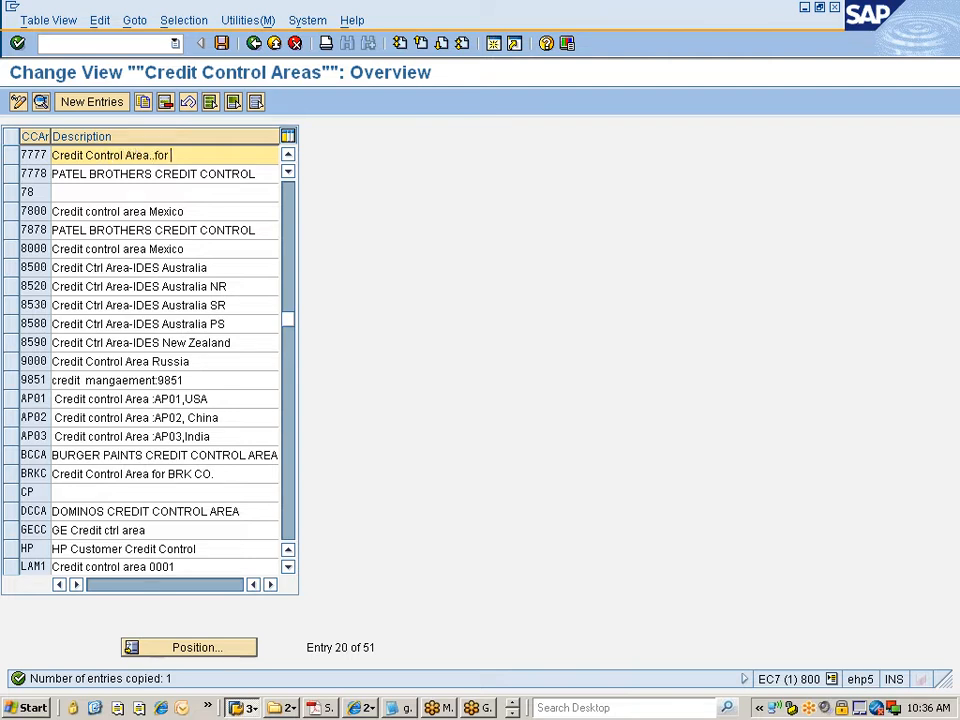
pyautogui.write('Nissan')
pyautogui.press('Return')
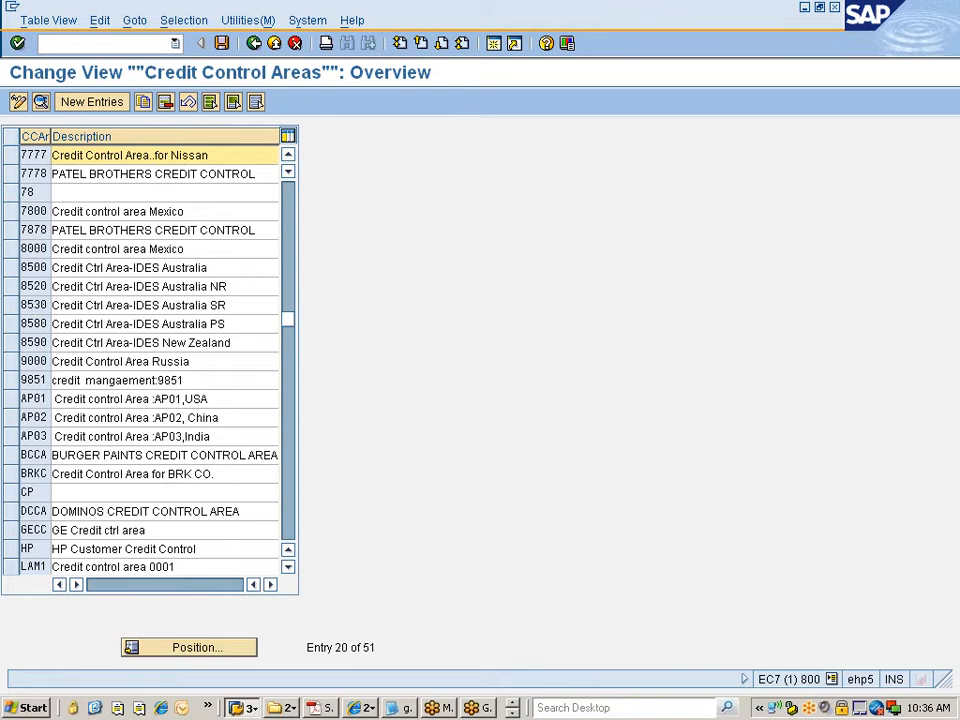
pyautogui.hotkey('ctrl', 's')
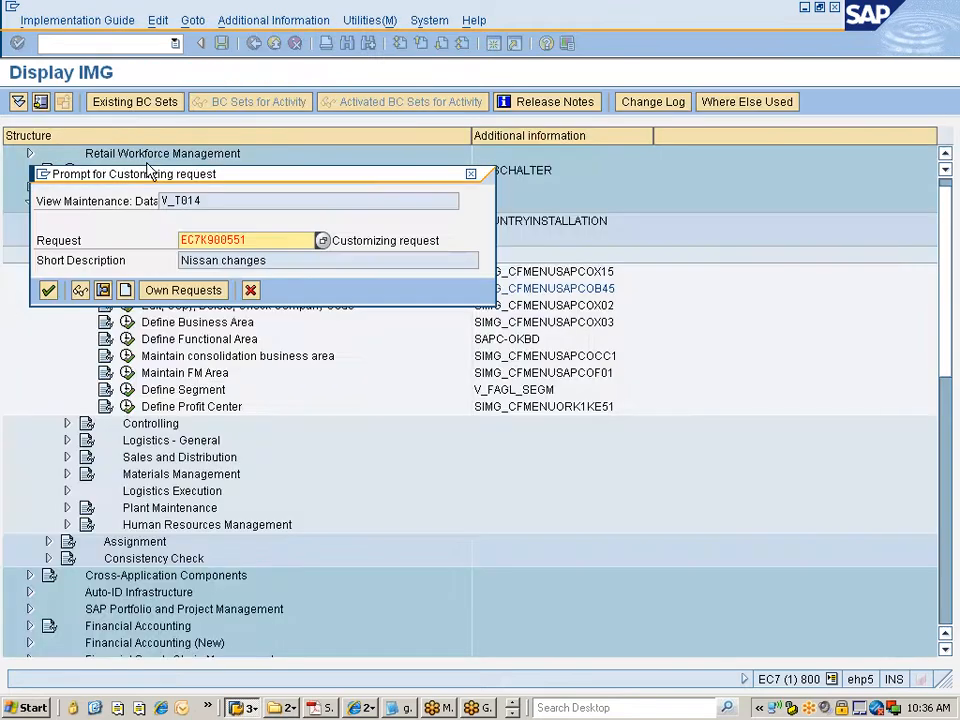
pyautogui.click(47, 289)
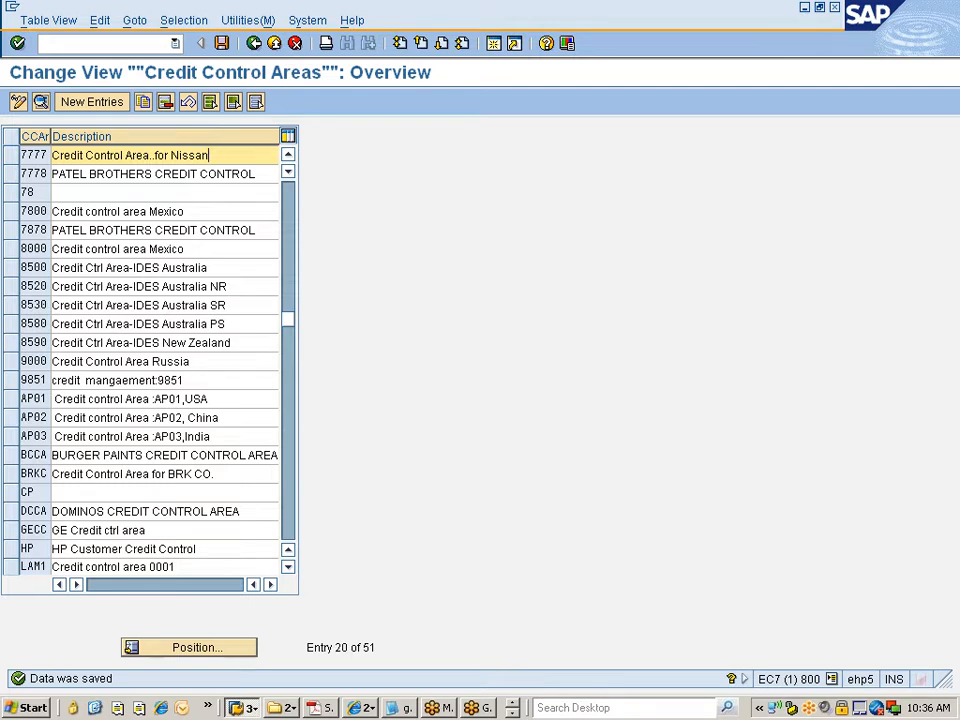
# Step: Switch to the Transport Organizer, redisplay the customizing requests and expand the Nissan changes request and its task to check the recorded activities
pyautogui.click(247, 707)
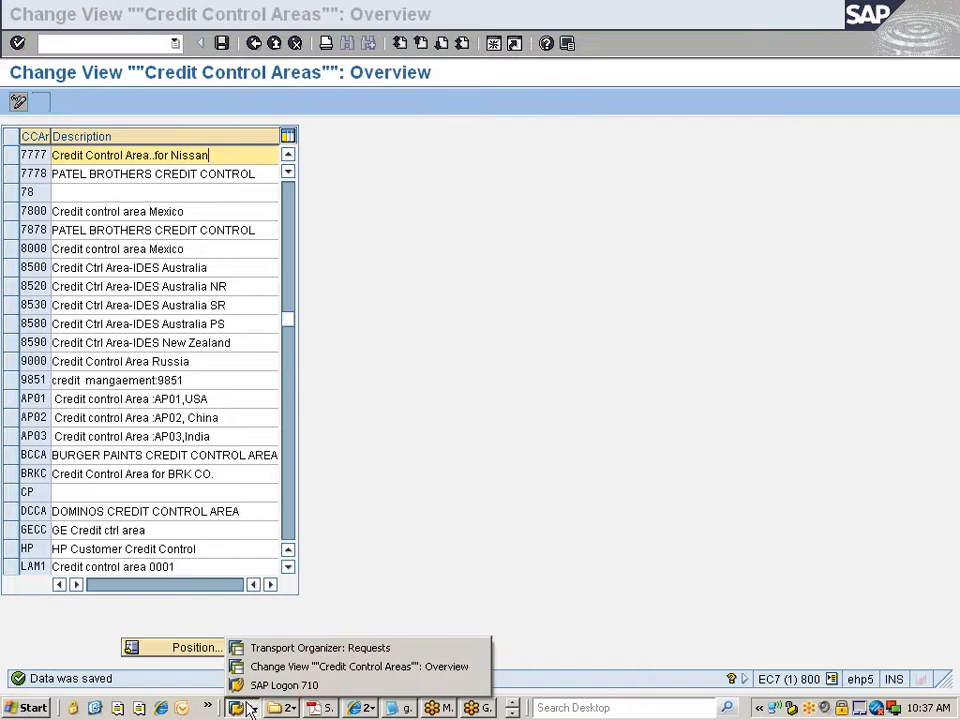
pyautogui.click(293, 650)
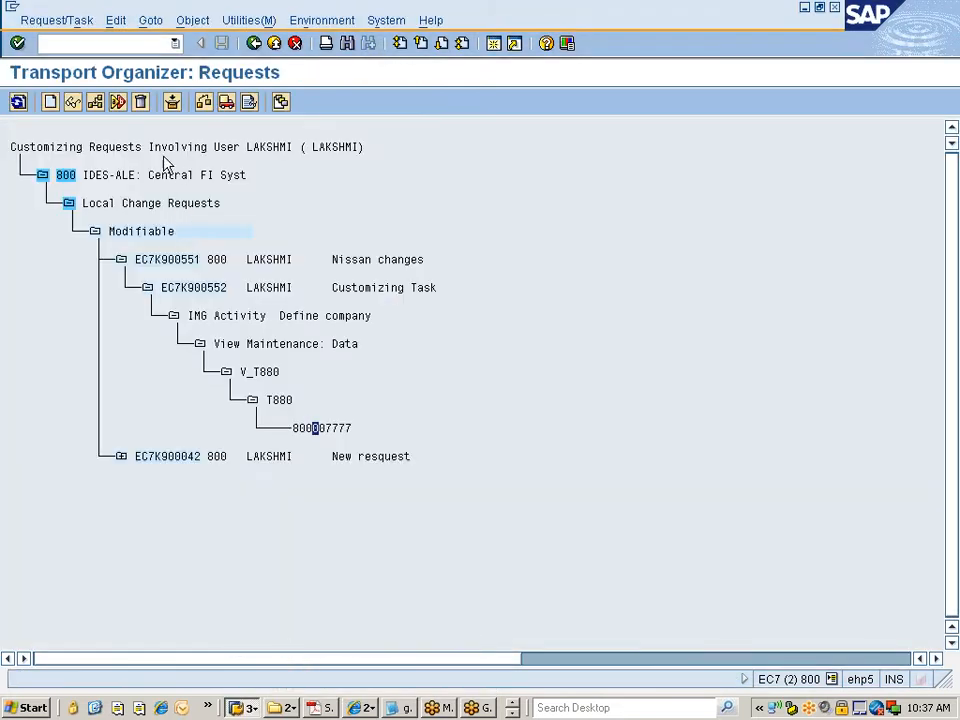
pyautogui.click(254, 43)
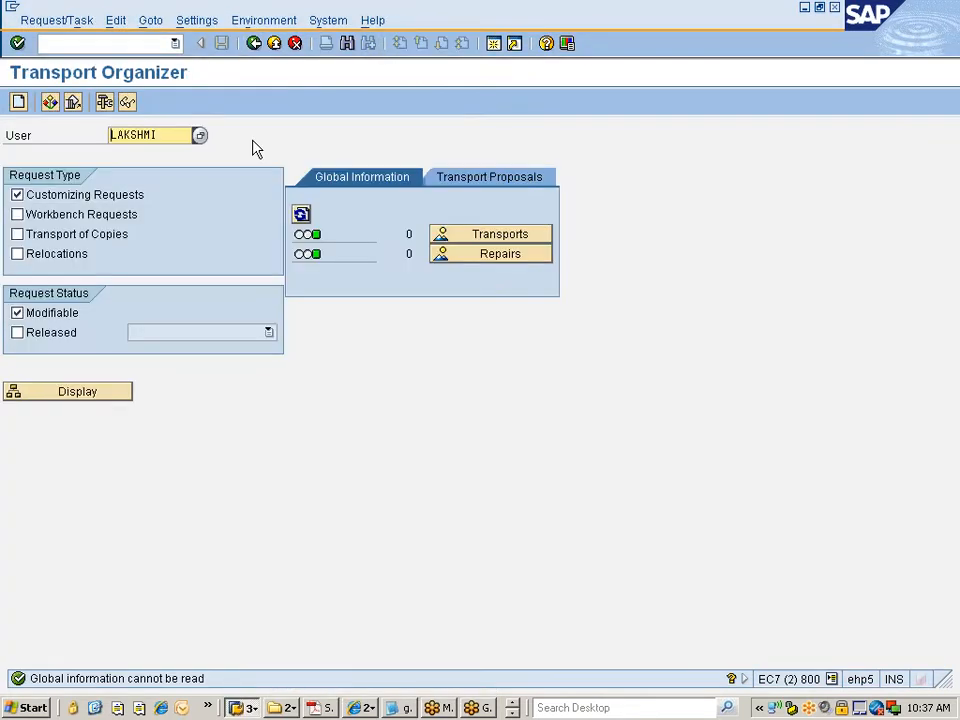
pyautogui.press('Return')
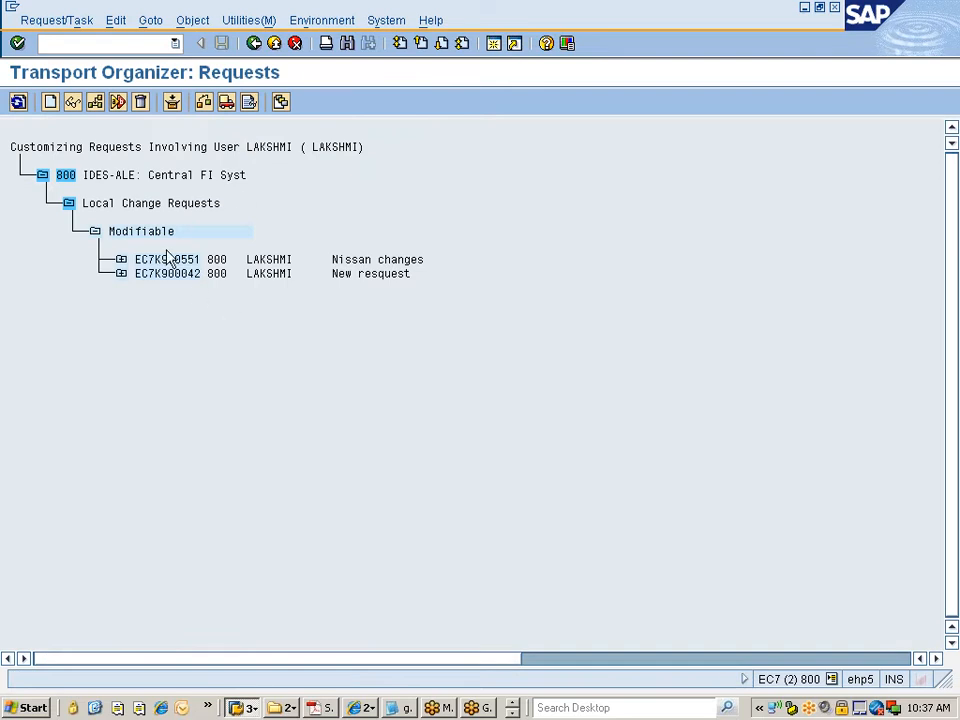
pyautogui.click(121, 260)
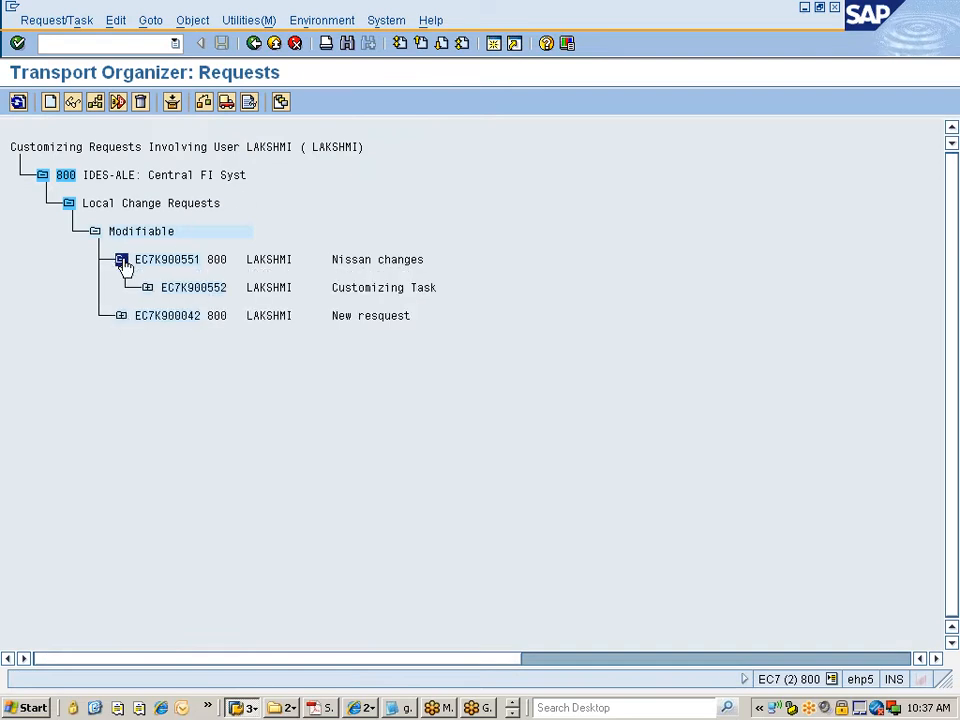
pyautogui.click(147, 288)
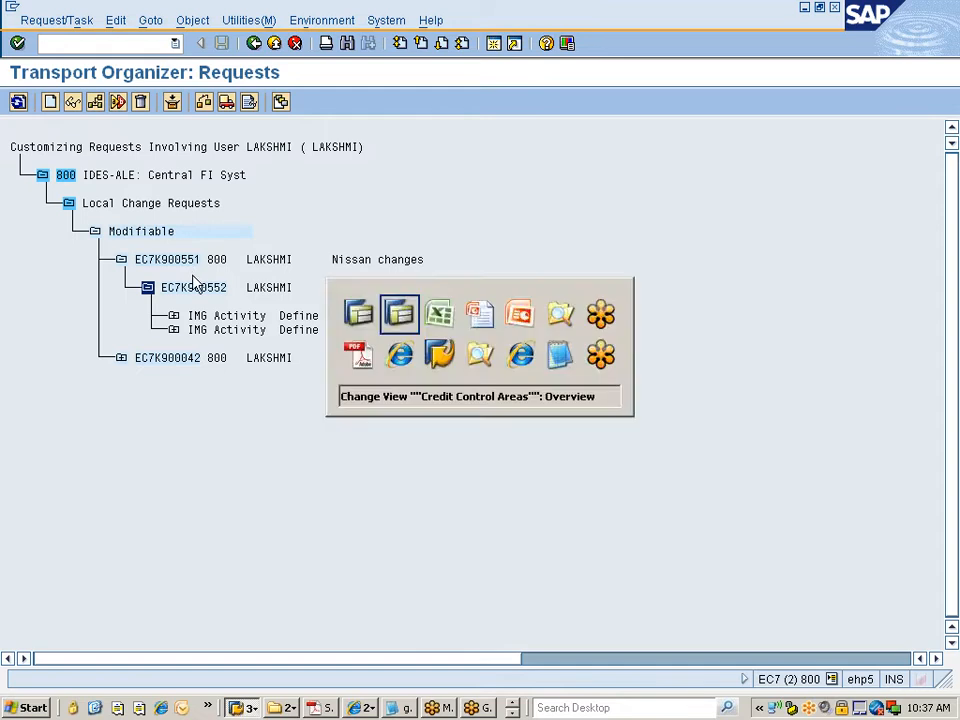
# Step: Leave the credit control area list and examine the company level in the SAP organizational structures diagram
pyautogui.hotkey('alt', 'Tab')
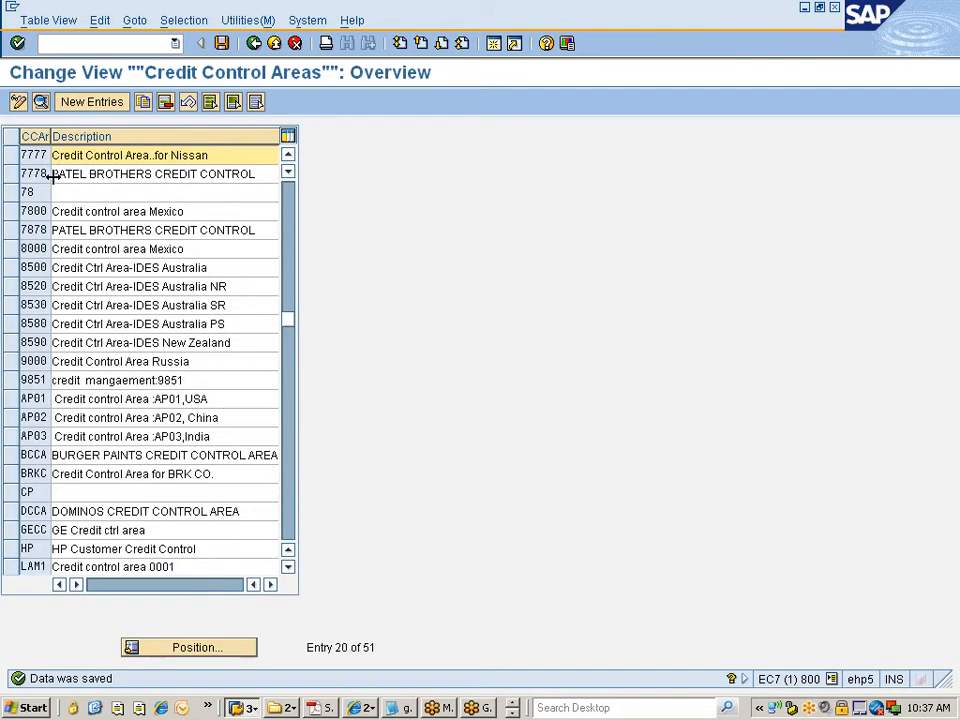
pyautogui.click(253, 44)
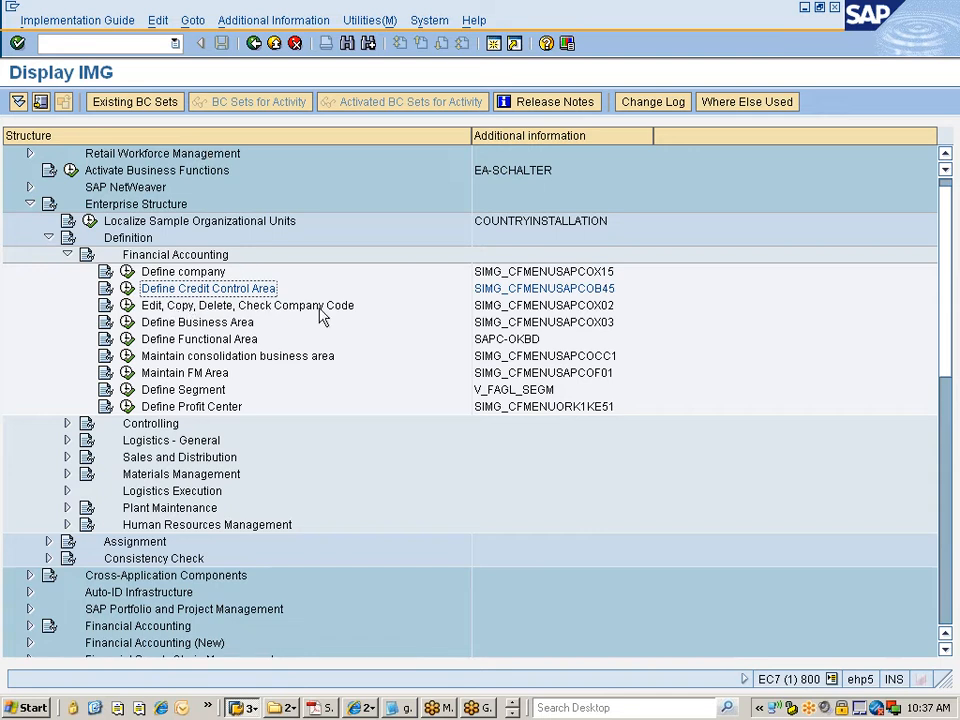
pyautogui.hotkey('alt', 'Tab')
pyautogui.hotkey('alt', 'Tab')
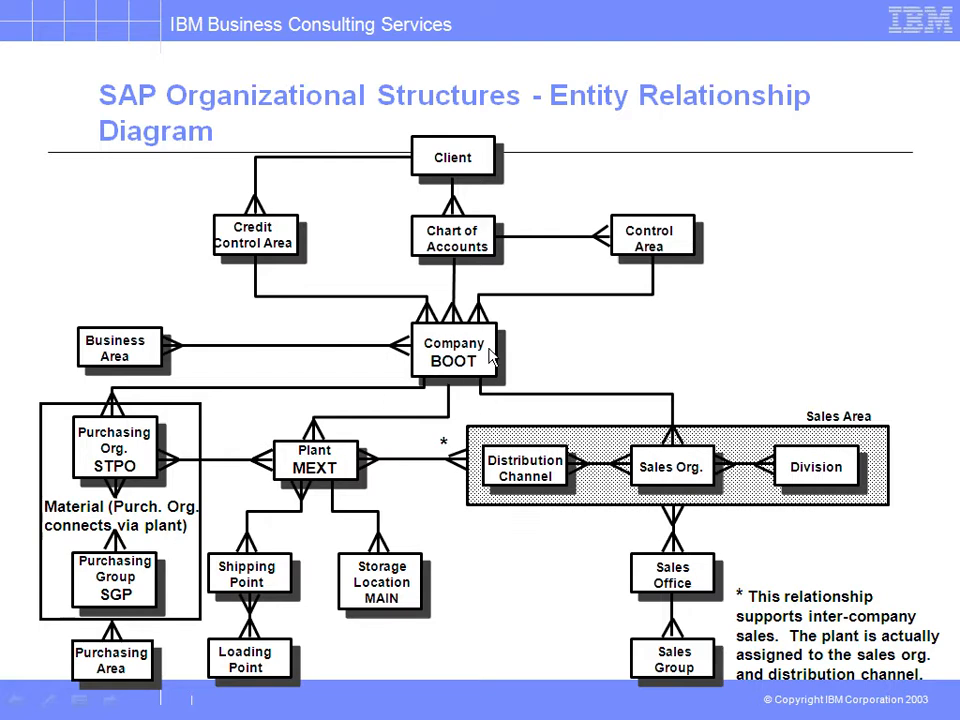
# Step: Return to the IMG, run the Copy, delete, check company code activity and start copying the company code object
pyautogui.hotkey('alt', 'Tab')
pyautogui.press('alt')
pyautogui.hotkey('alt', 'Tab')
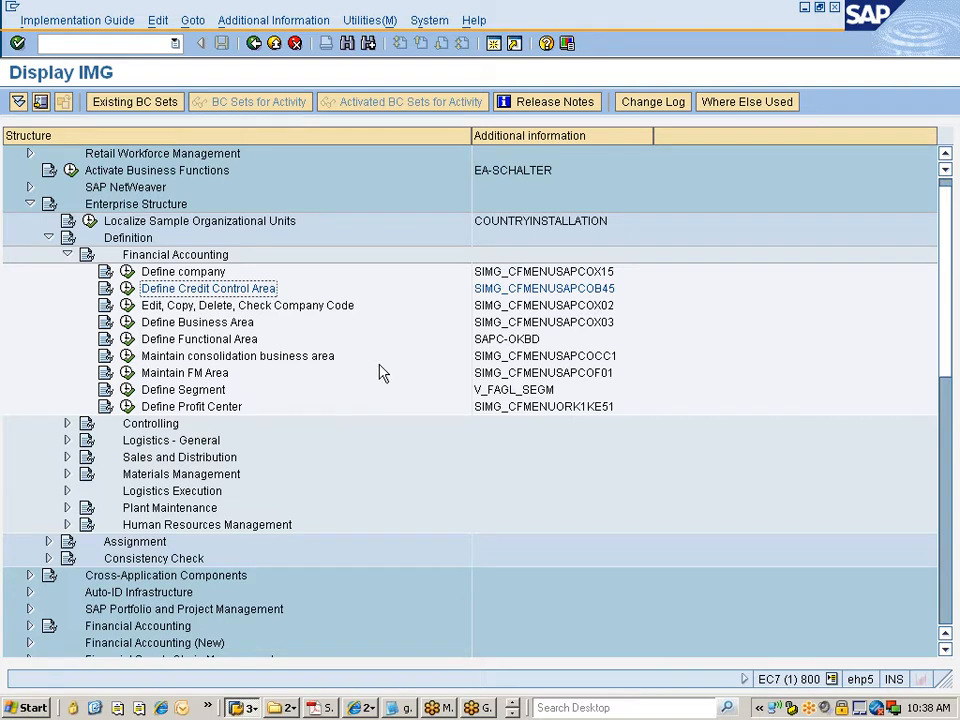
pyautogui.click(286, 308)
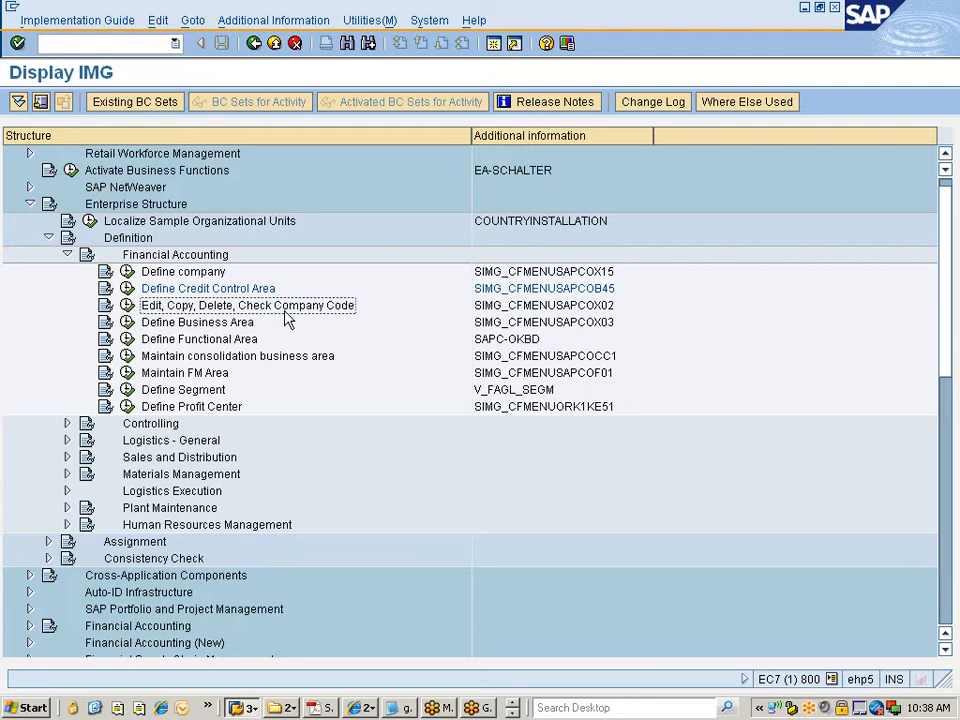
pyautogui.click(127, 306)
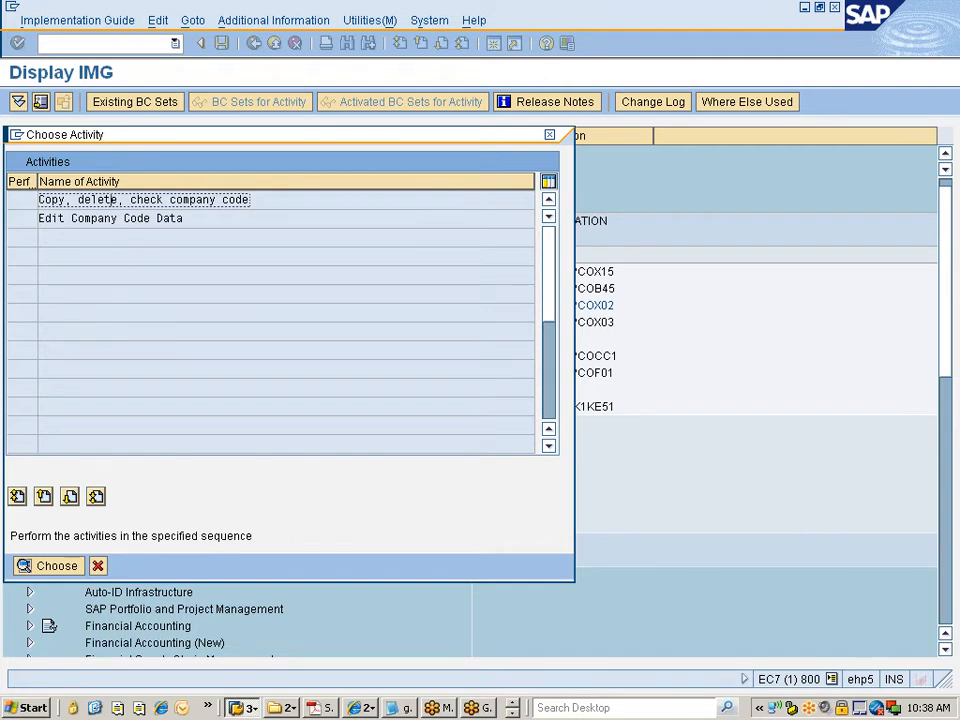
pyautogui.doubleClick(115, 203)
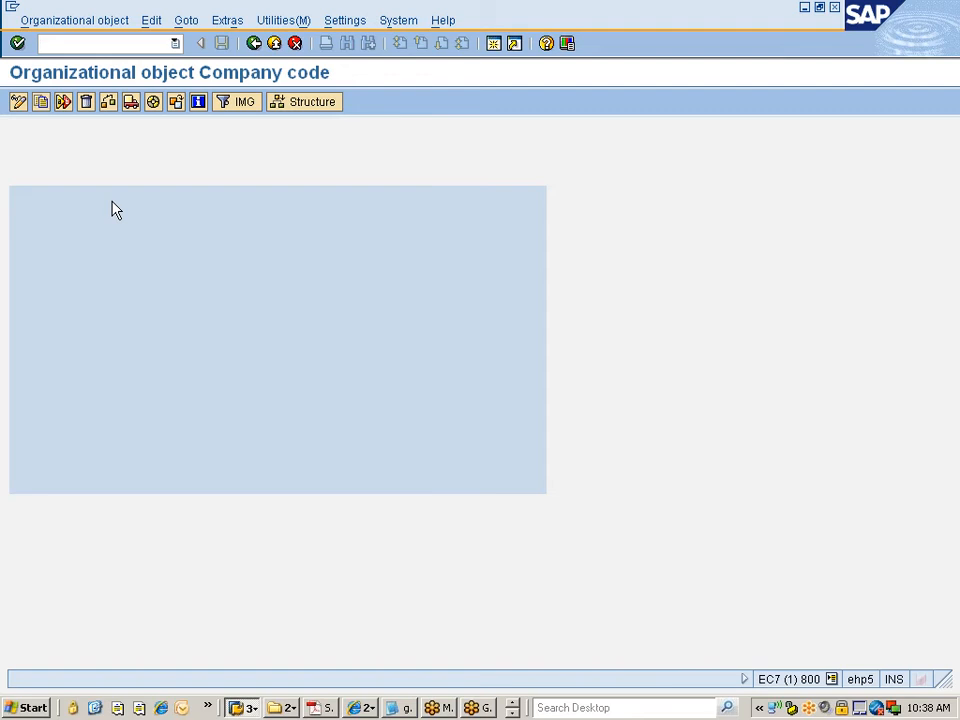
pyautogui.click(40, 103)
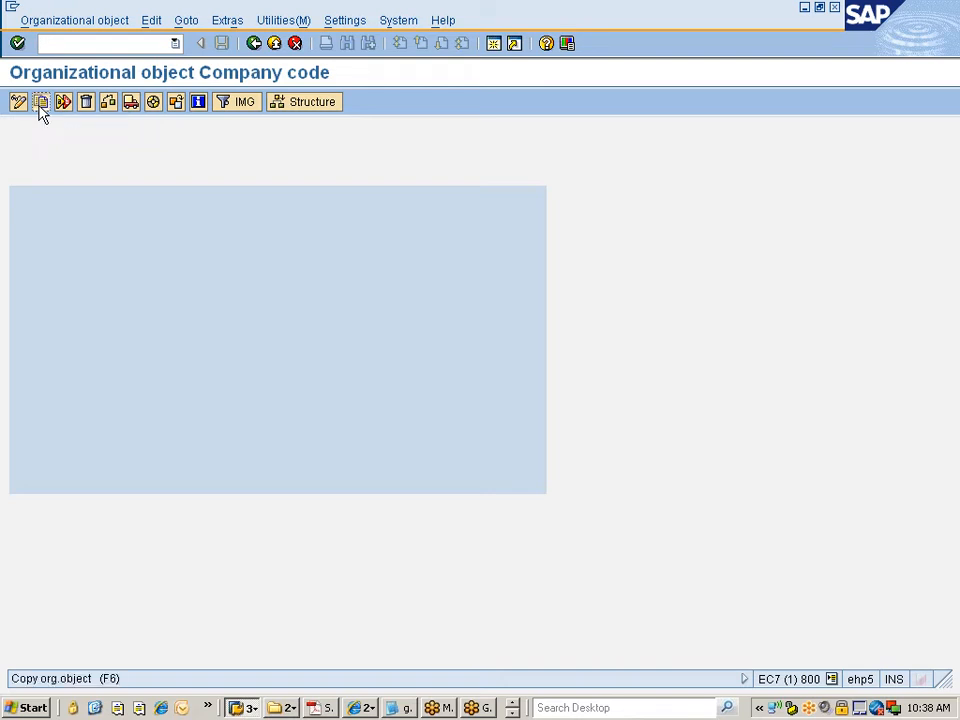